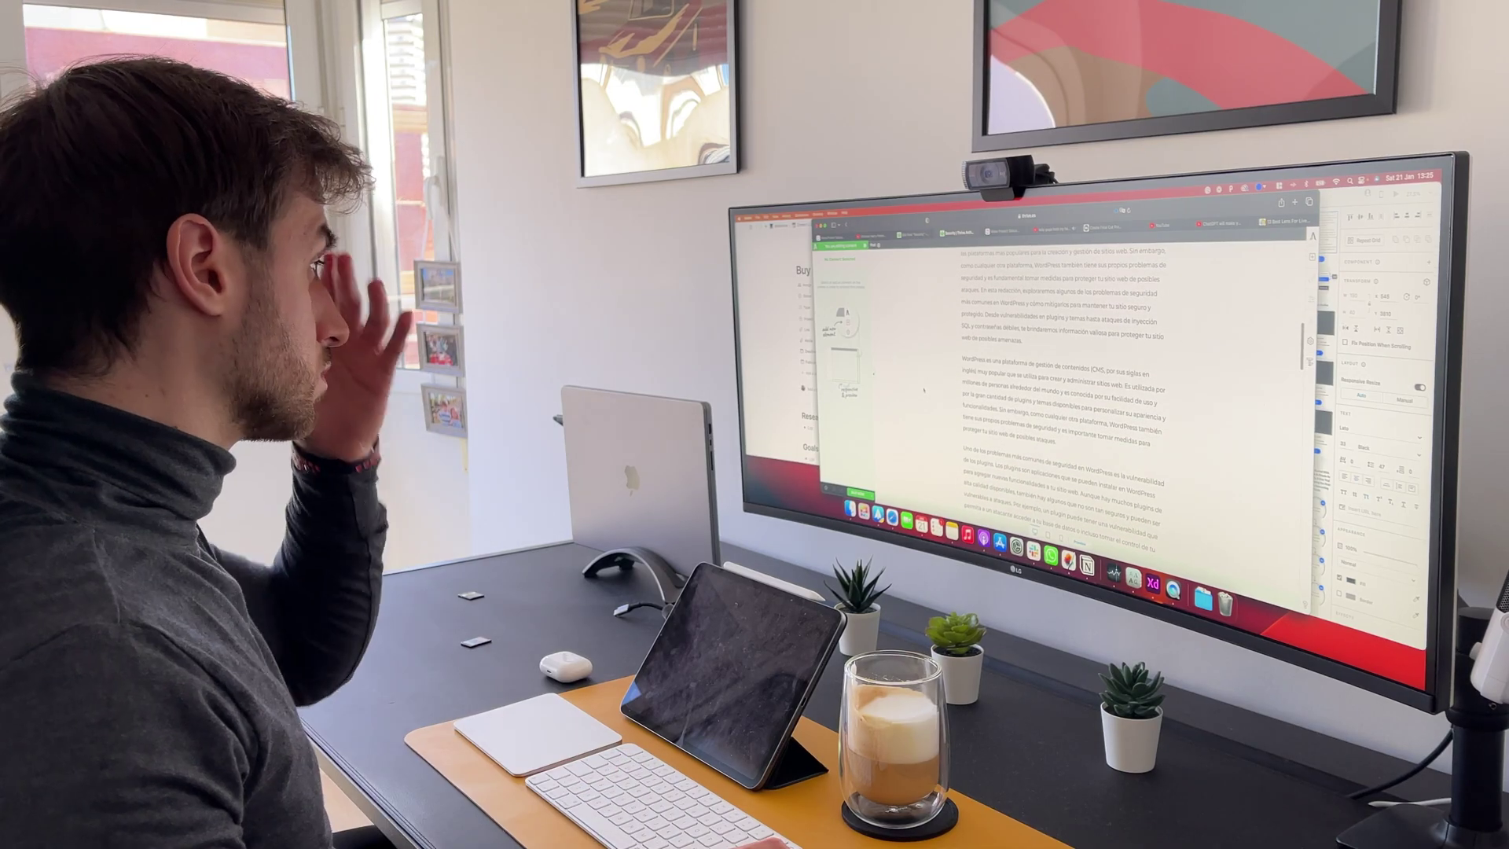
Edit the blog post paragraph, typing 'problemas' near the end of its sentence
{"action": "left_click", "coordinate": [1040, 419]}
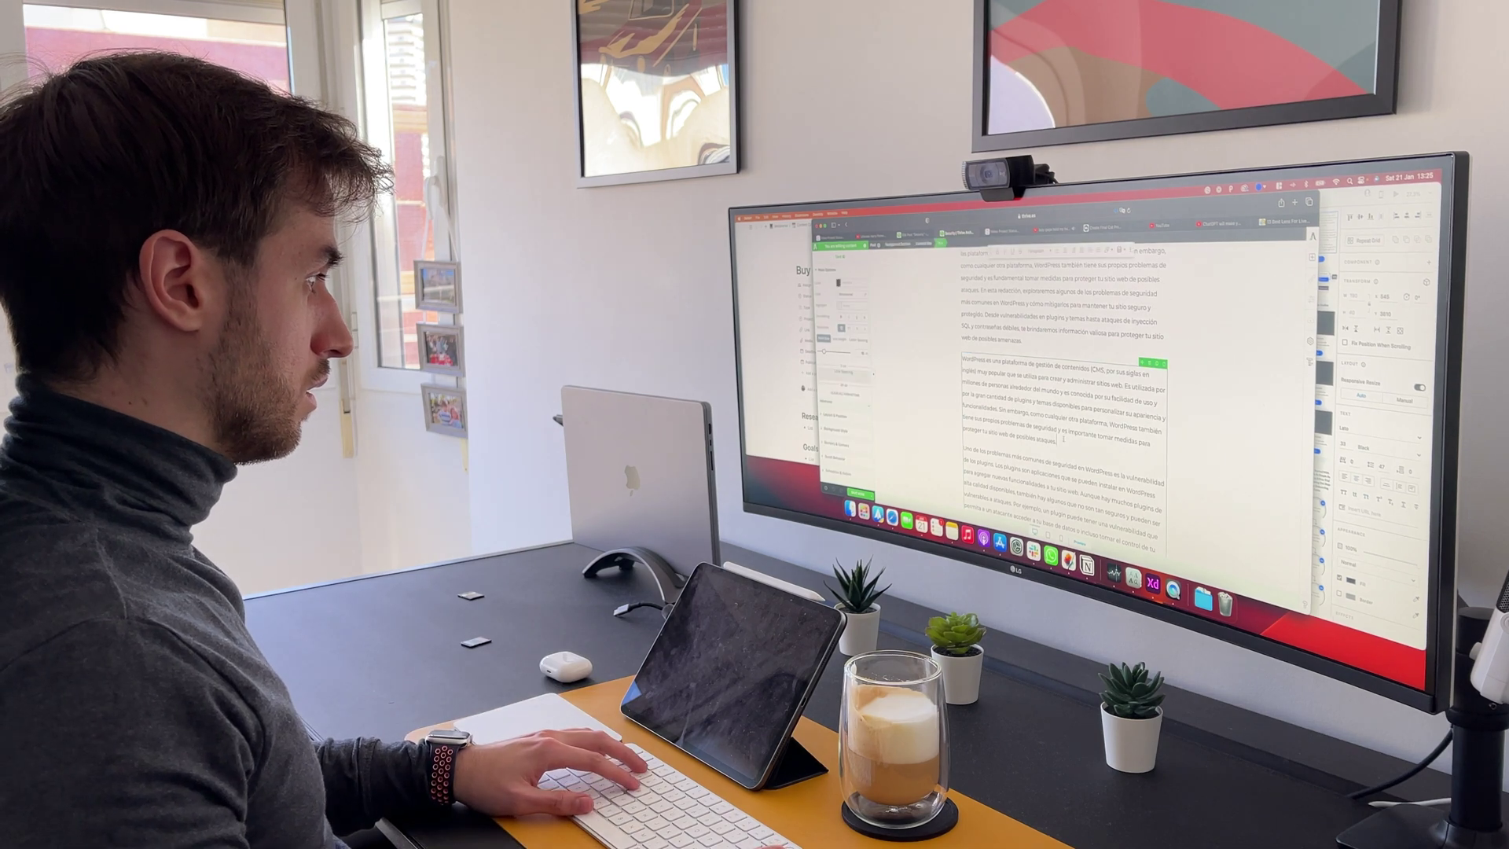
{"action": "left_click_drag", "start_coordinate": [1063, 437], "coordinate": [1096, 434]}
{"action": "left_click", "coordinate": [1001, 422]}
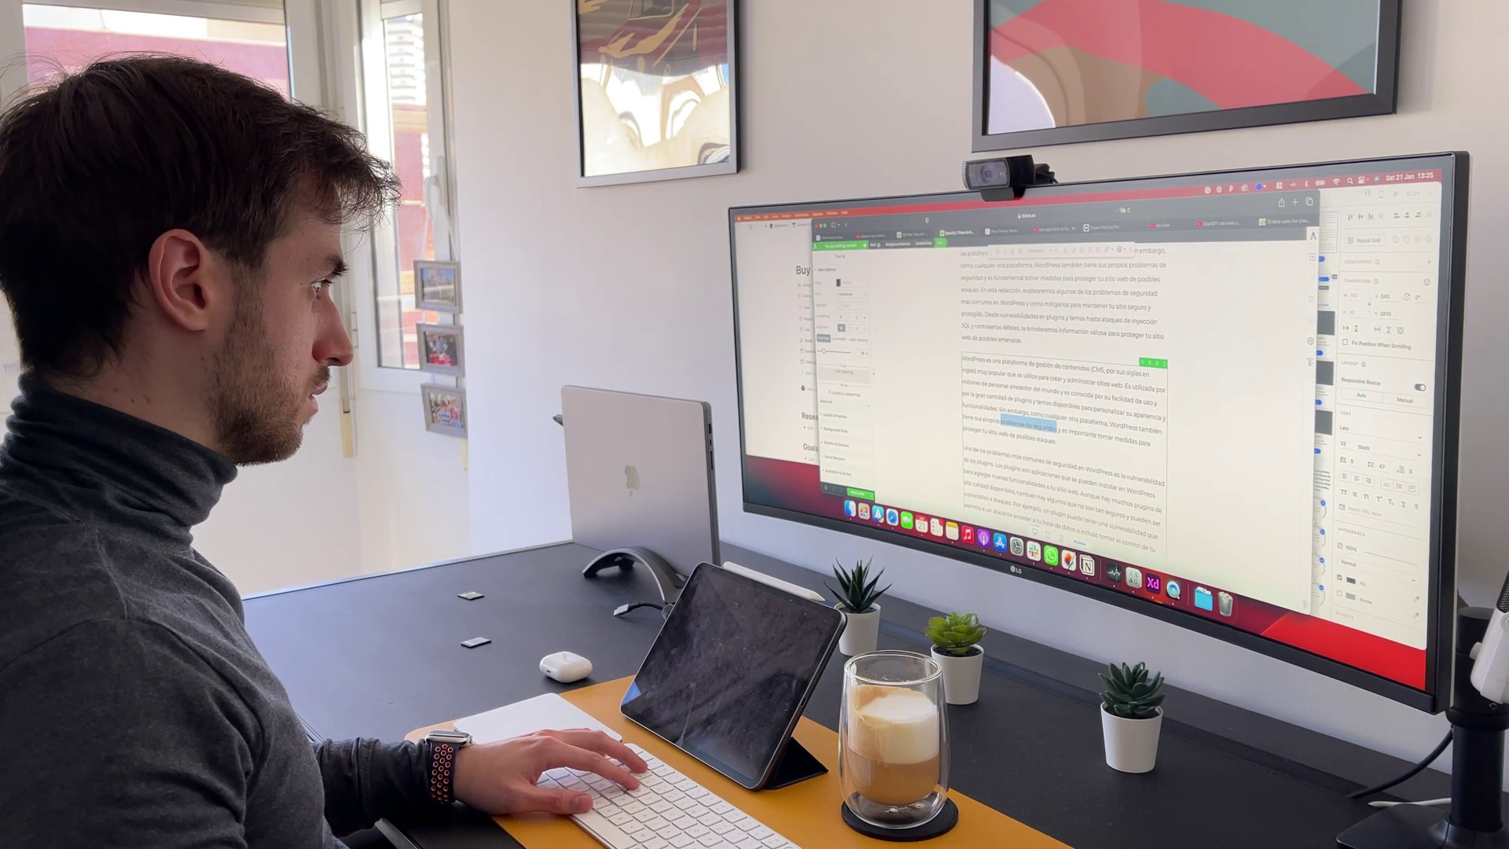
{"action": "type", "text": "problemas"}
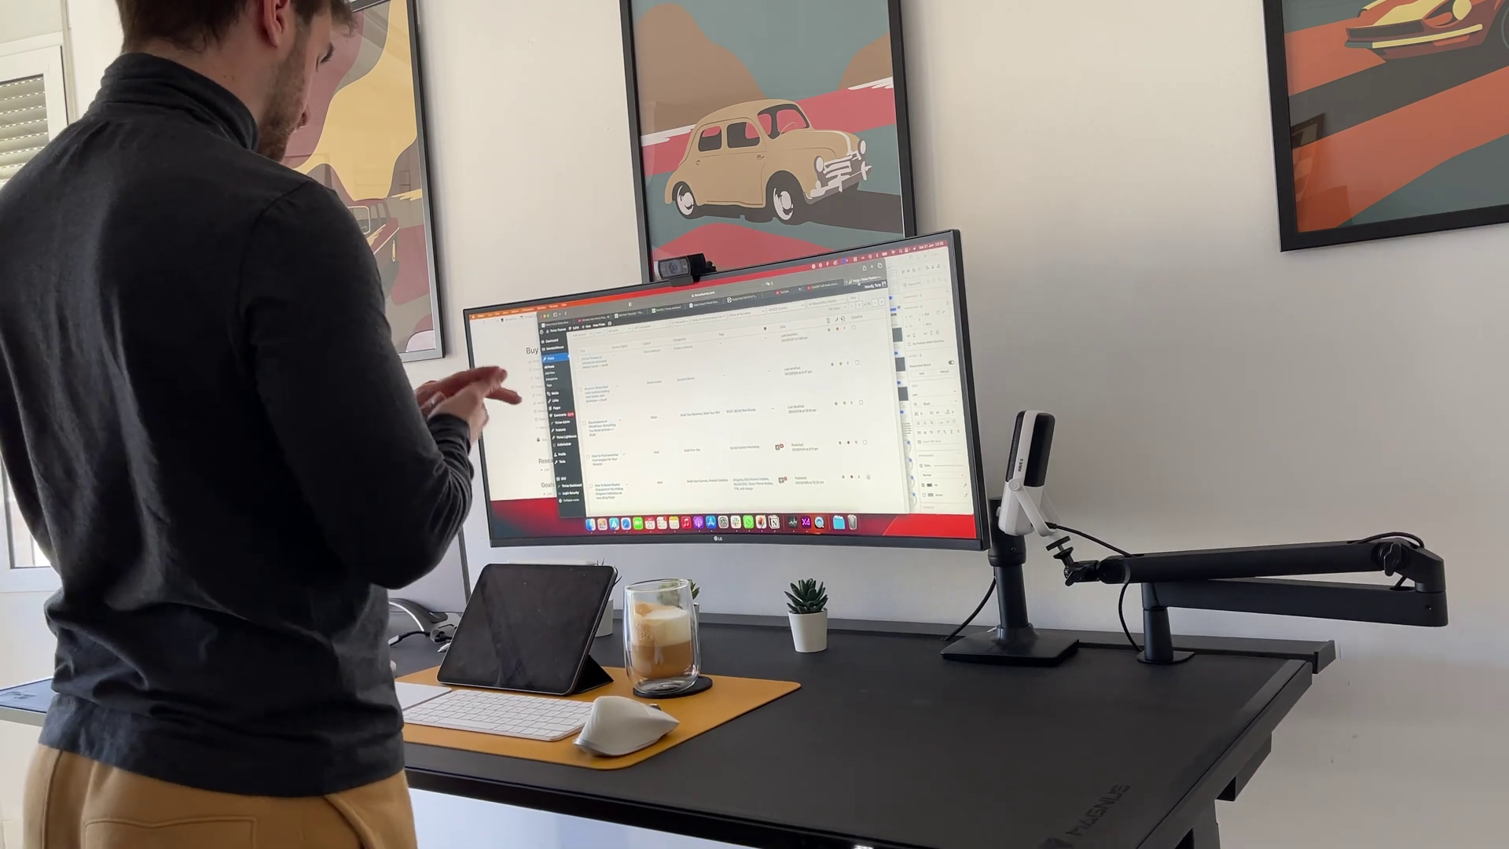
{"action": "scroll", "coordinate": [723, 385], "scroll_direction": "down", "scroll_amount": 3}
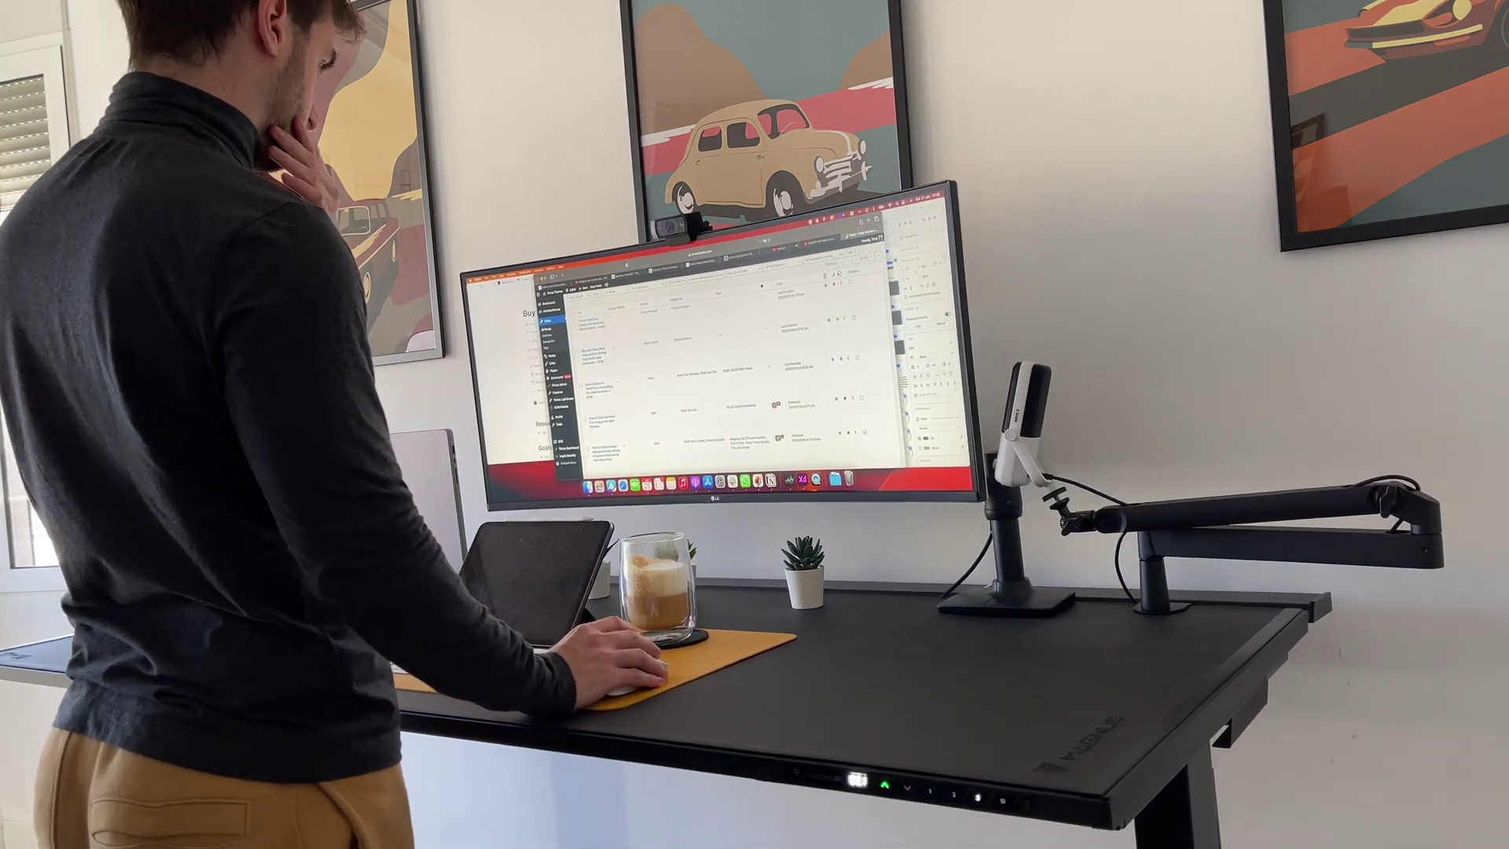
{"action": "scroll", "coordinate": [664, 346], "scroll_direction": "down", "scroll_amount": 3}
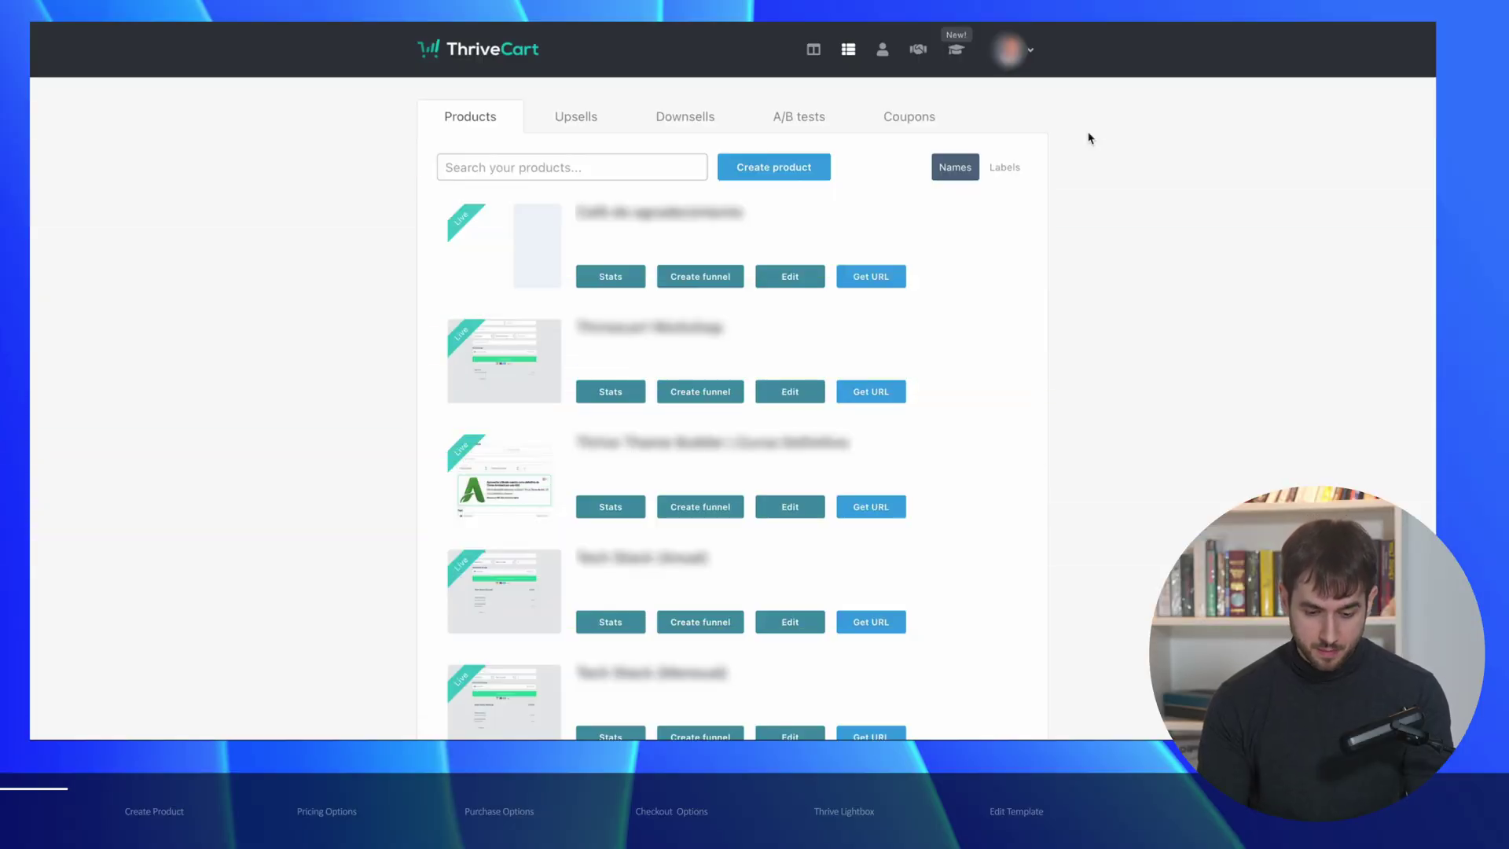
Create a Live product 'Buy me a coffee' with label and URL tip-coffee
{"action": "left_click", "coordinate": [805, 164]}
{"action": "left_click", "coordinate": [845, 309]}
{"action": "left_click", "coordinate": [509, 258]}
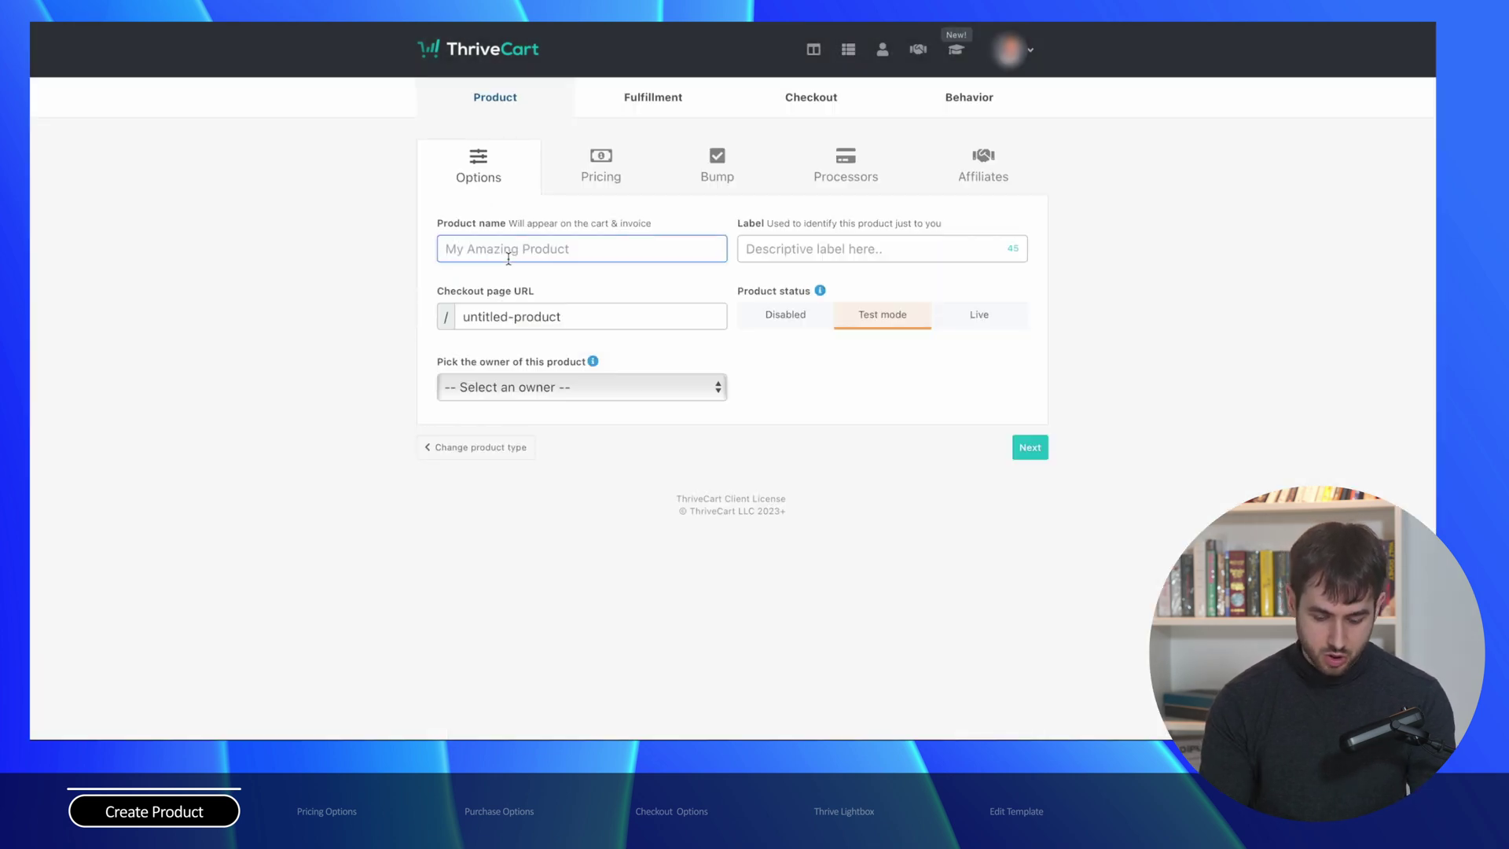
{"action": "type", "text": "Buy me a coffee"}
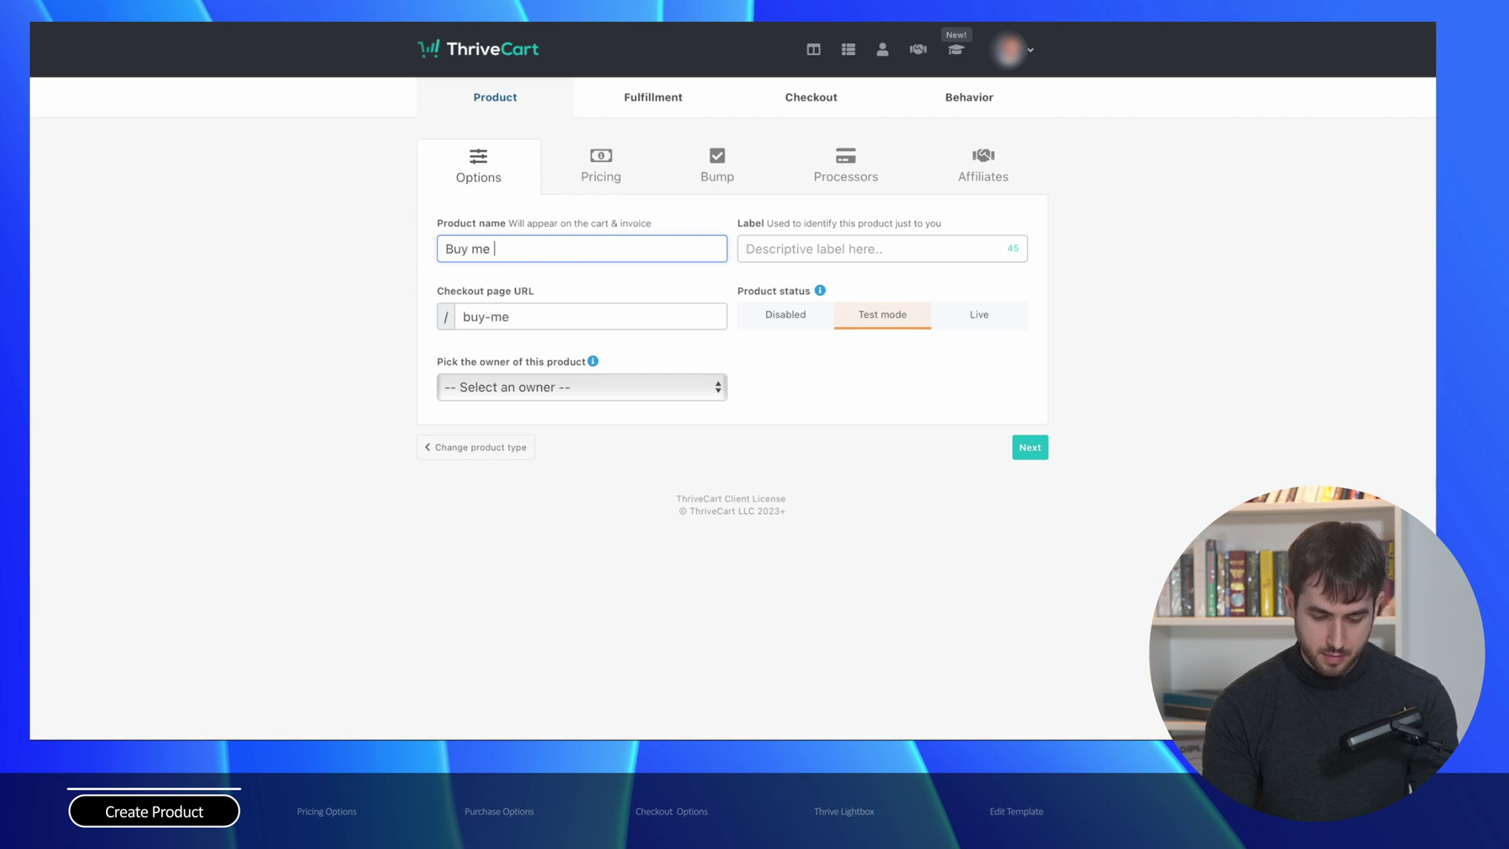
{"action": "left_click", "coordinate": [830, 249]}
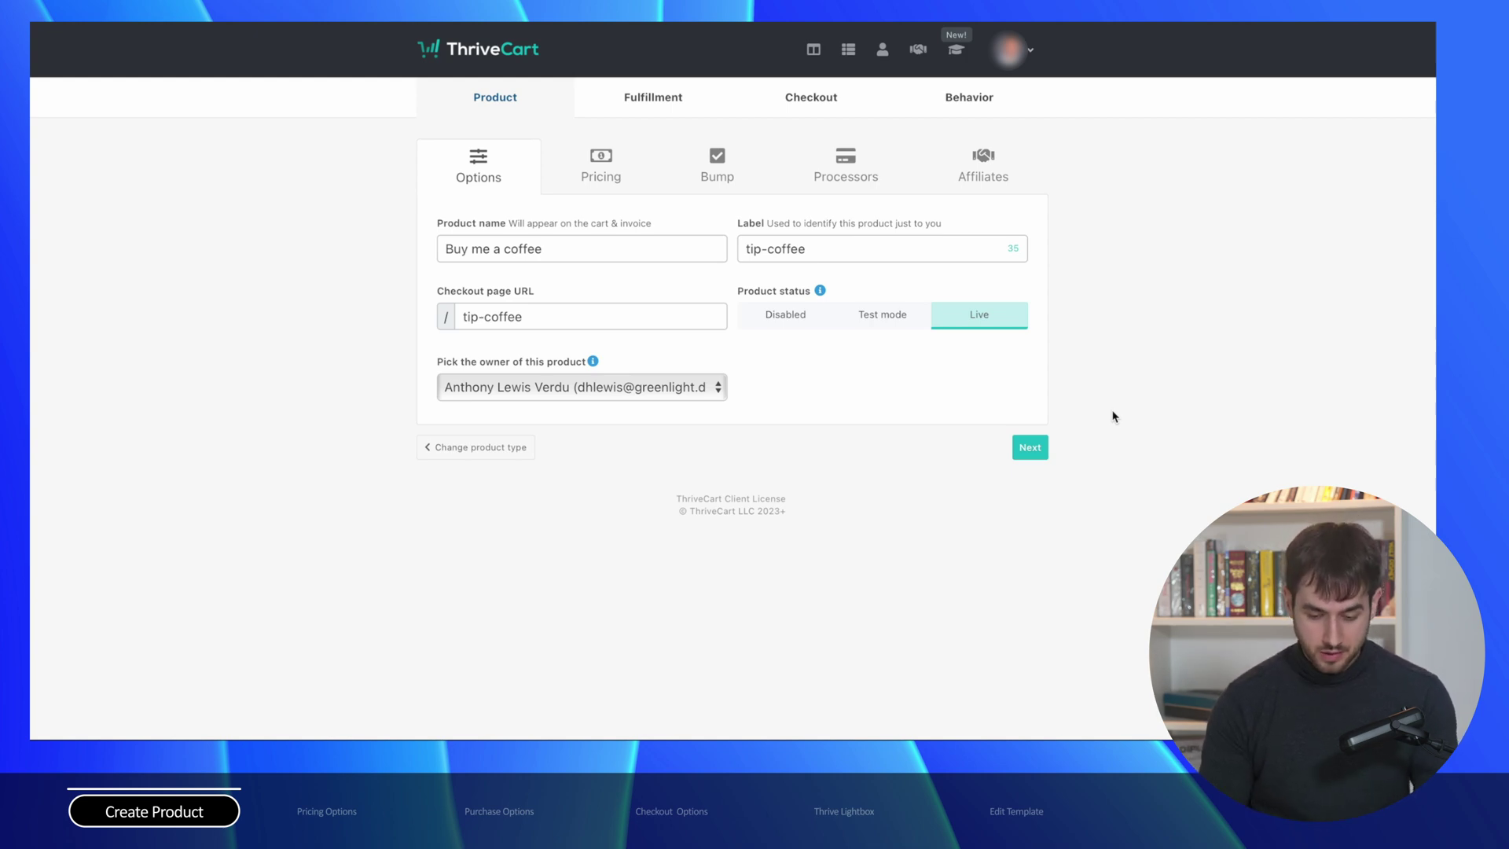
{"action": "left_click", "coordinate": [1031, 448]}
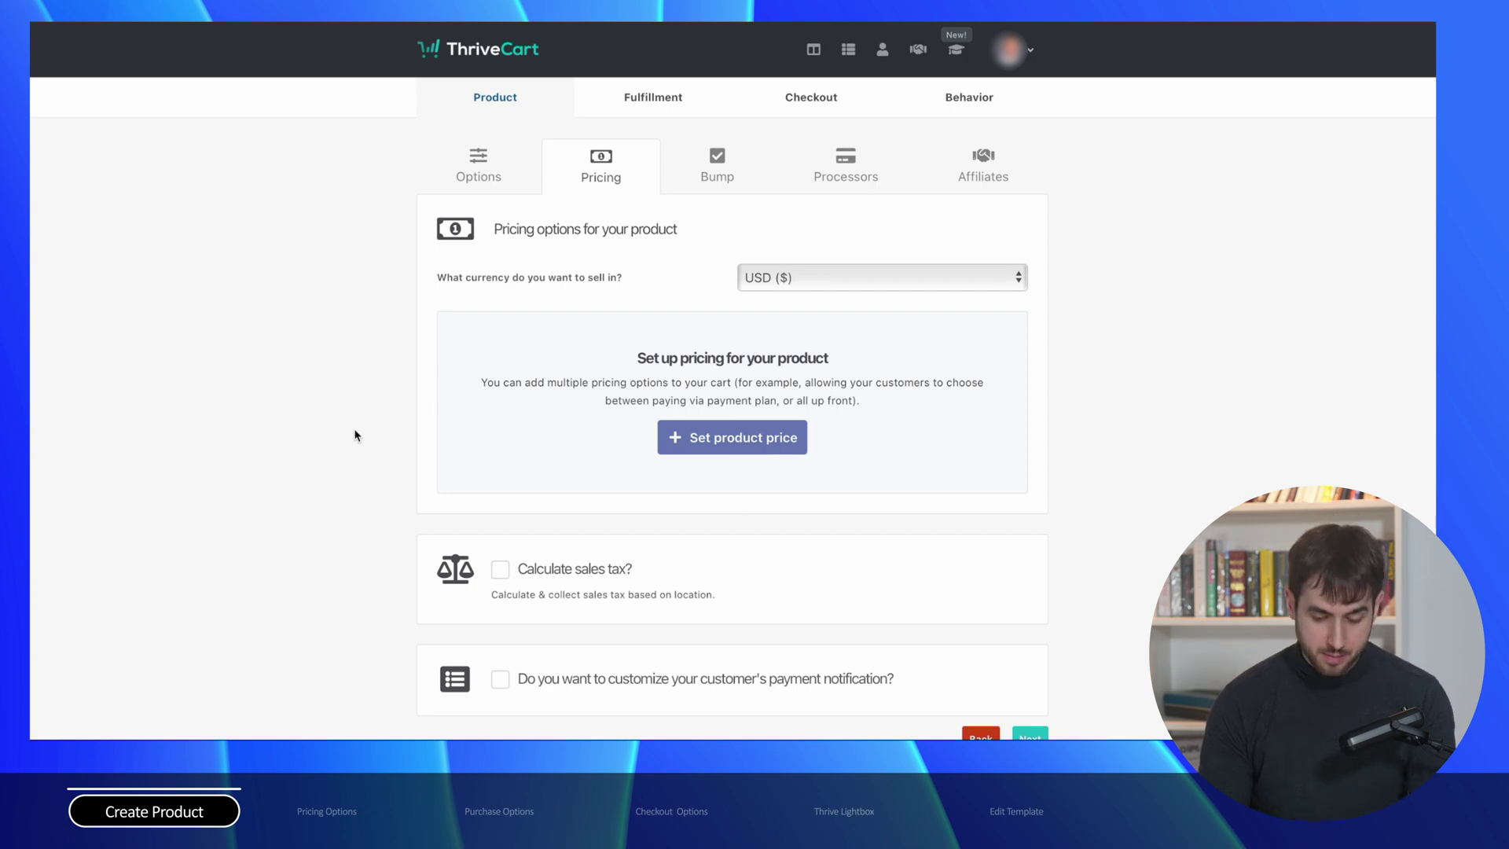
Add a Pay your own price pricing option with a $3 minimum price
{"action": "scroll", "coordinate": [355, 435], "scroll_direction": "down", "scroll_amount": 1}
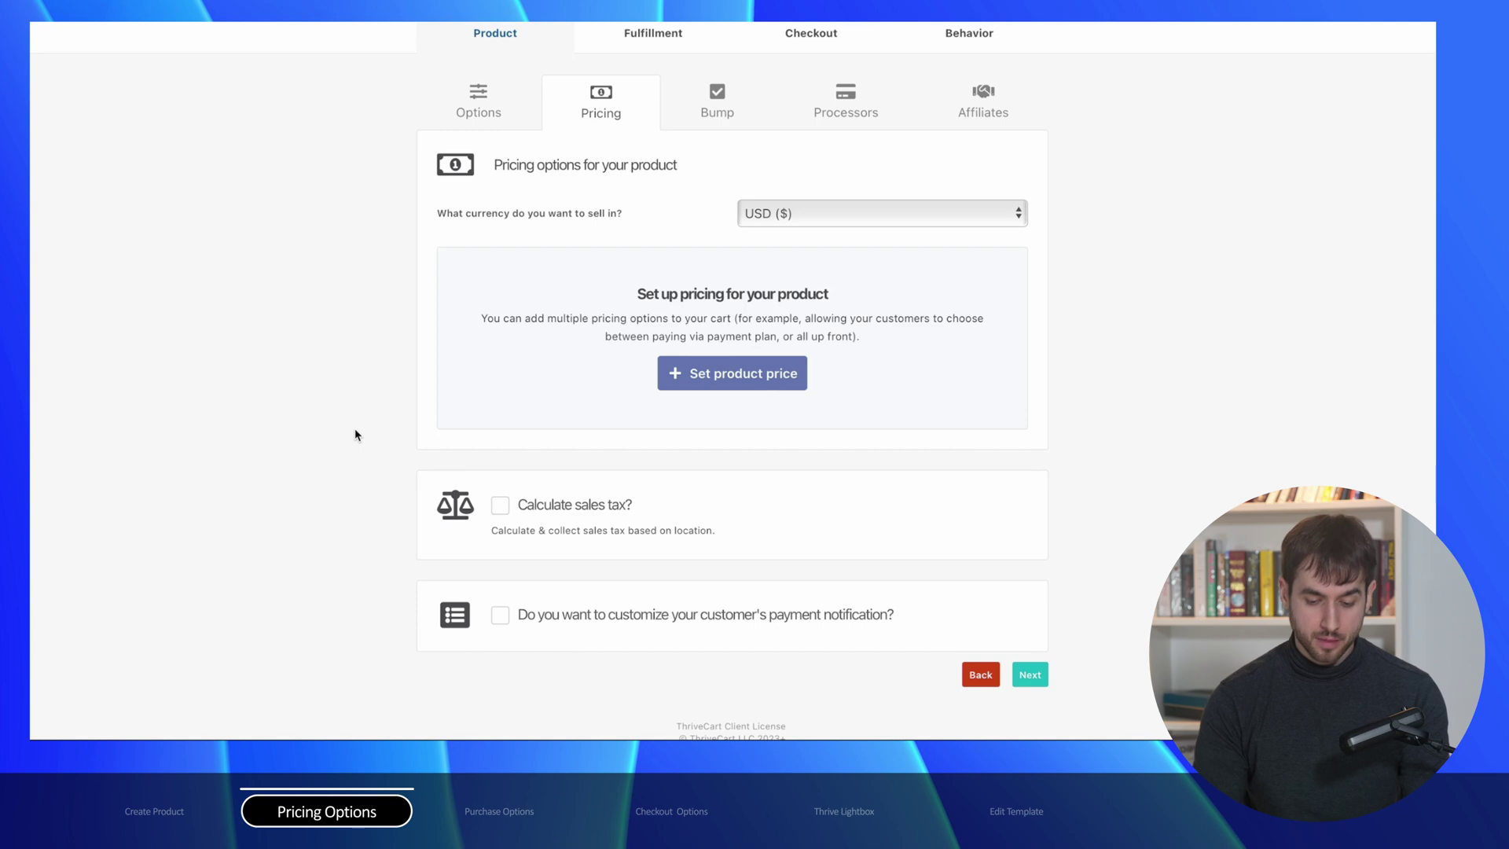
{"action": "left_click", "coordinate": [674, 377]}
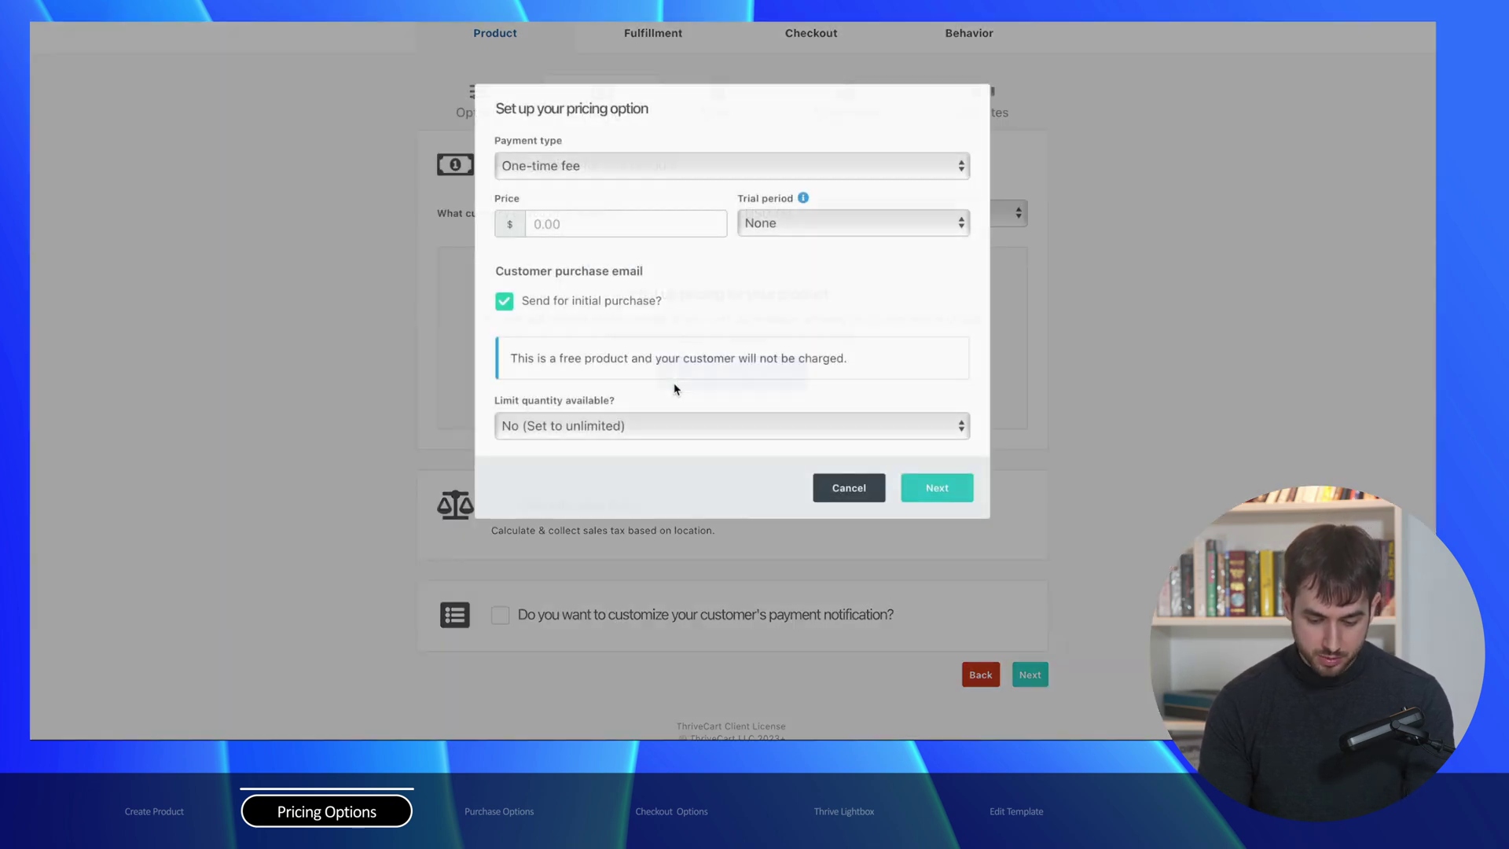
{"action": "left_click", "coordinate": [585, 172]}
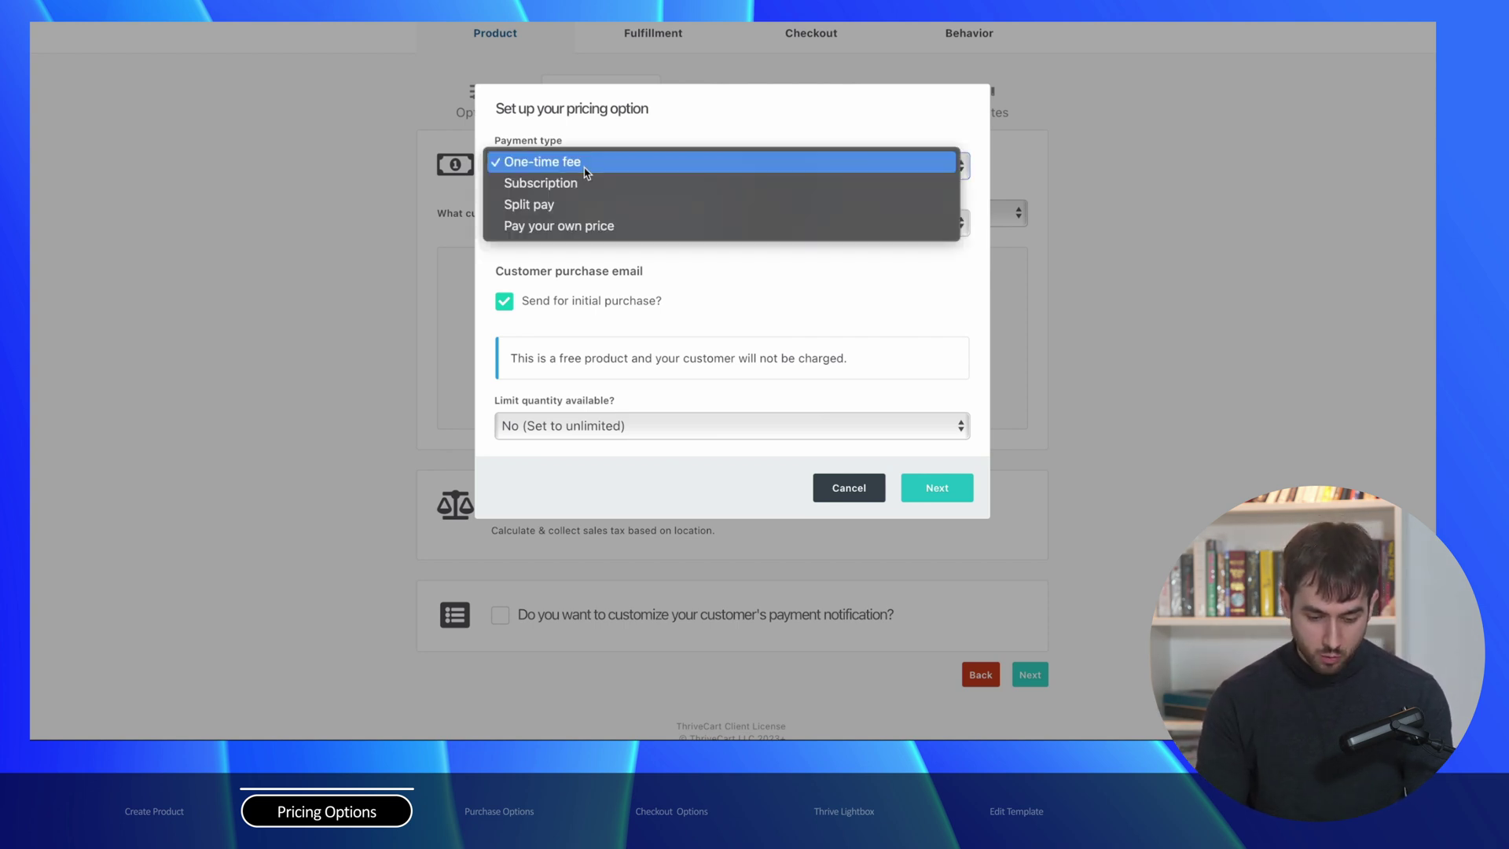
{"action": "left_click", "coordinate": [531, 230]}
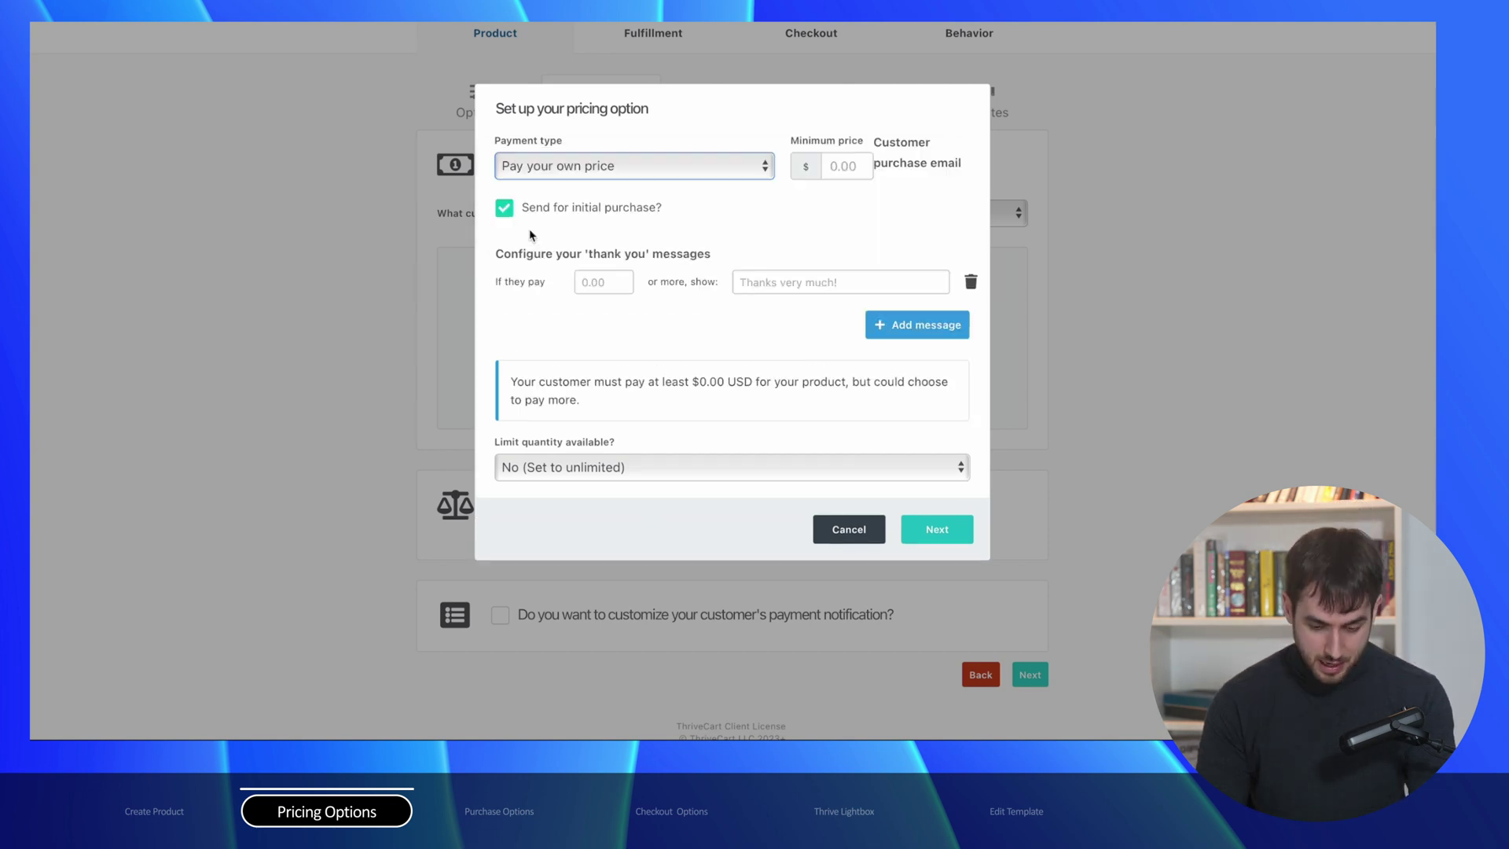
{"action": "left_click", "coordinate": [847, 169]}
{"action": "type", "text": "3"}
{"action": "left_click", "coordinate": [812, 222]}
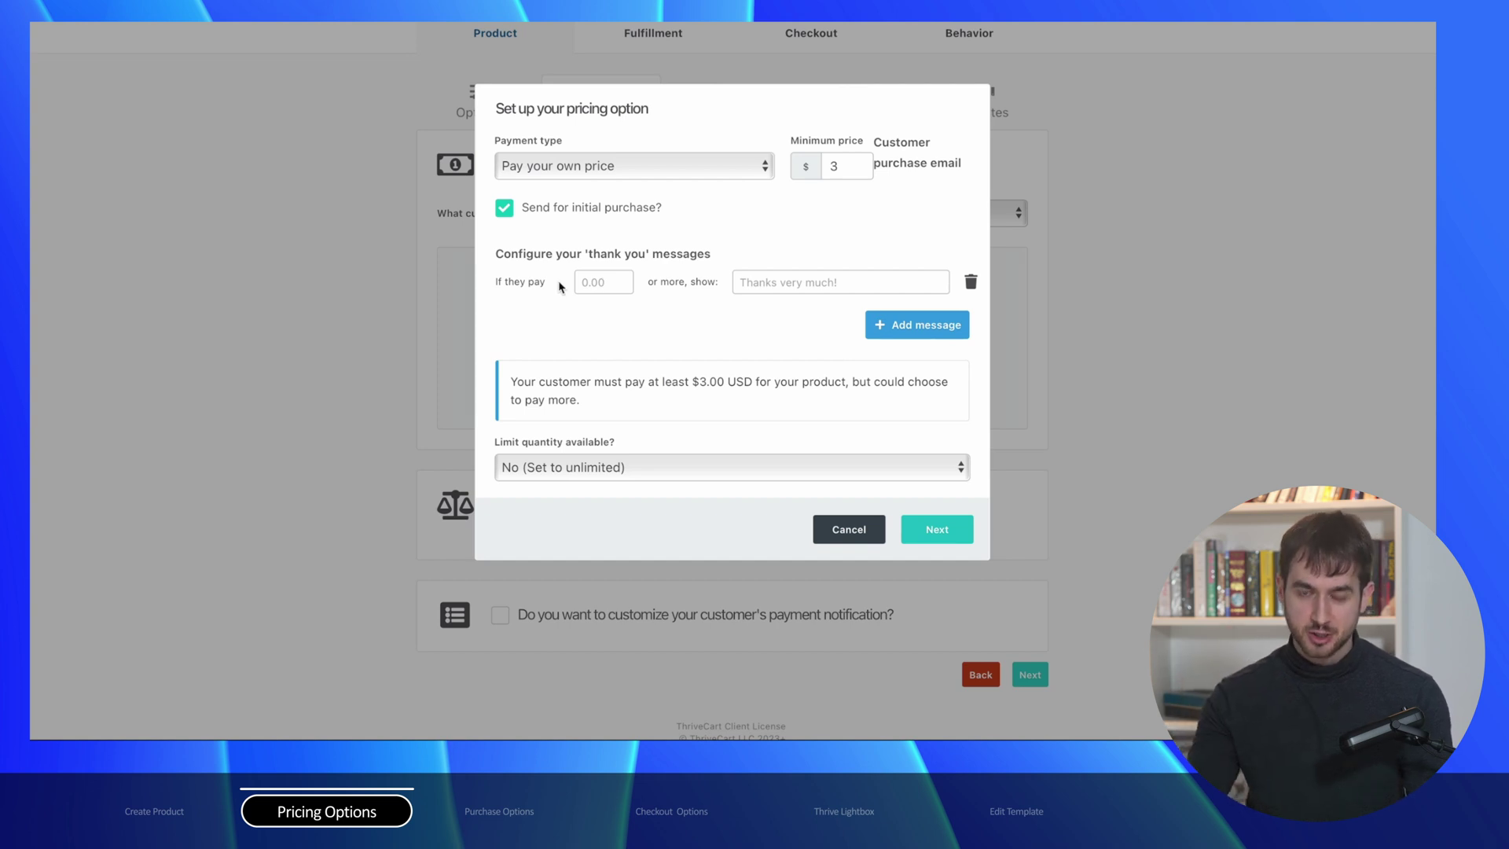
{"action": "left_click", "coordinate": [606, 281]}
Set the first thank-you message for $3 to 'Thank you so much!'
{"action": "type", "text": "3"}
{"action": "left_click", "coordinate": [861, 284]}
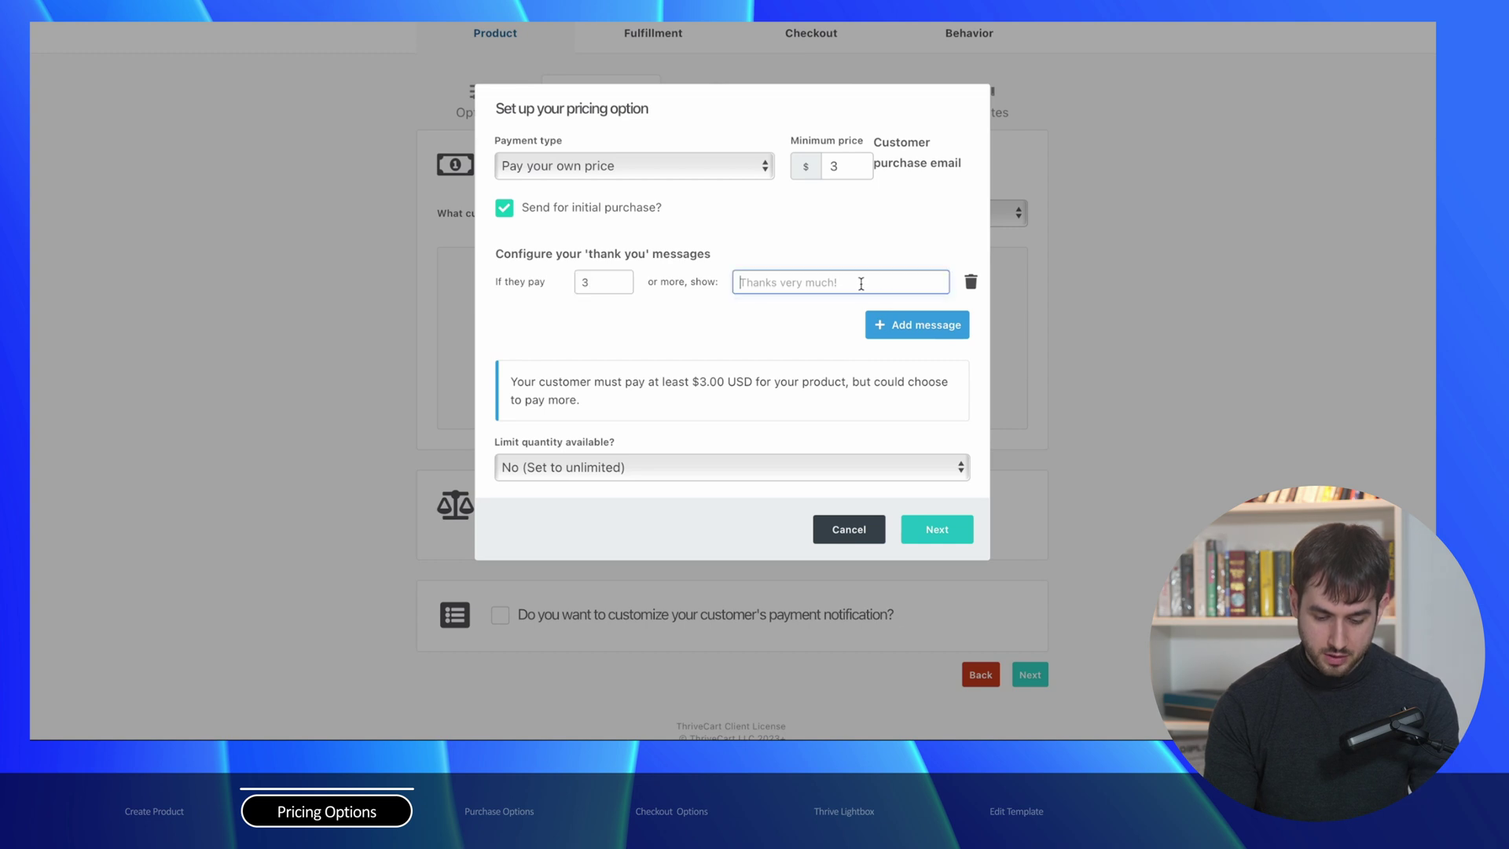
{"action": "type", "text": "Starbucks is on you!"}
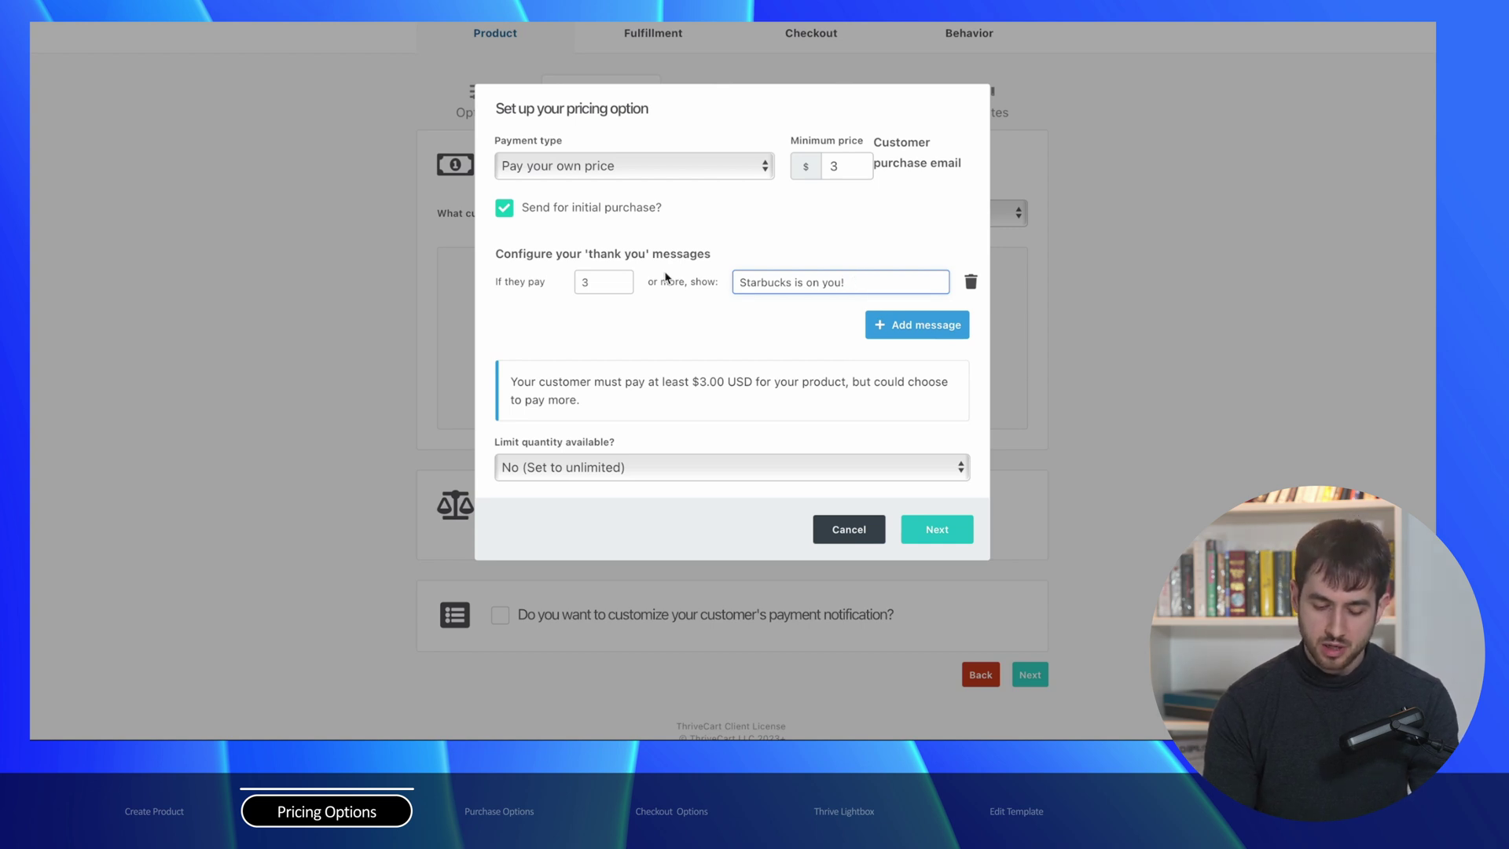
{"action": "key", "text": "ctrl+a"}
{"action": "type", "text": "Th"}
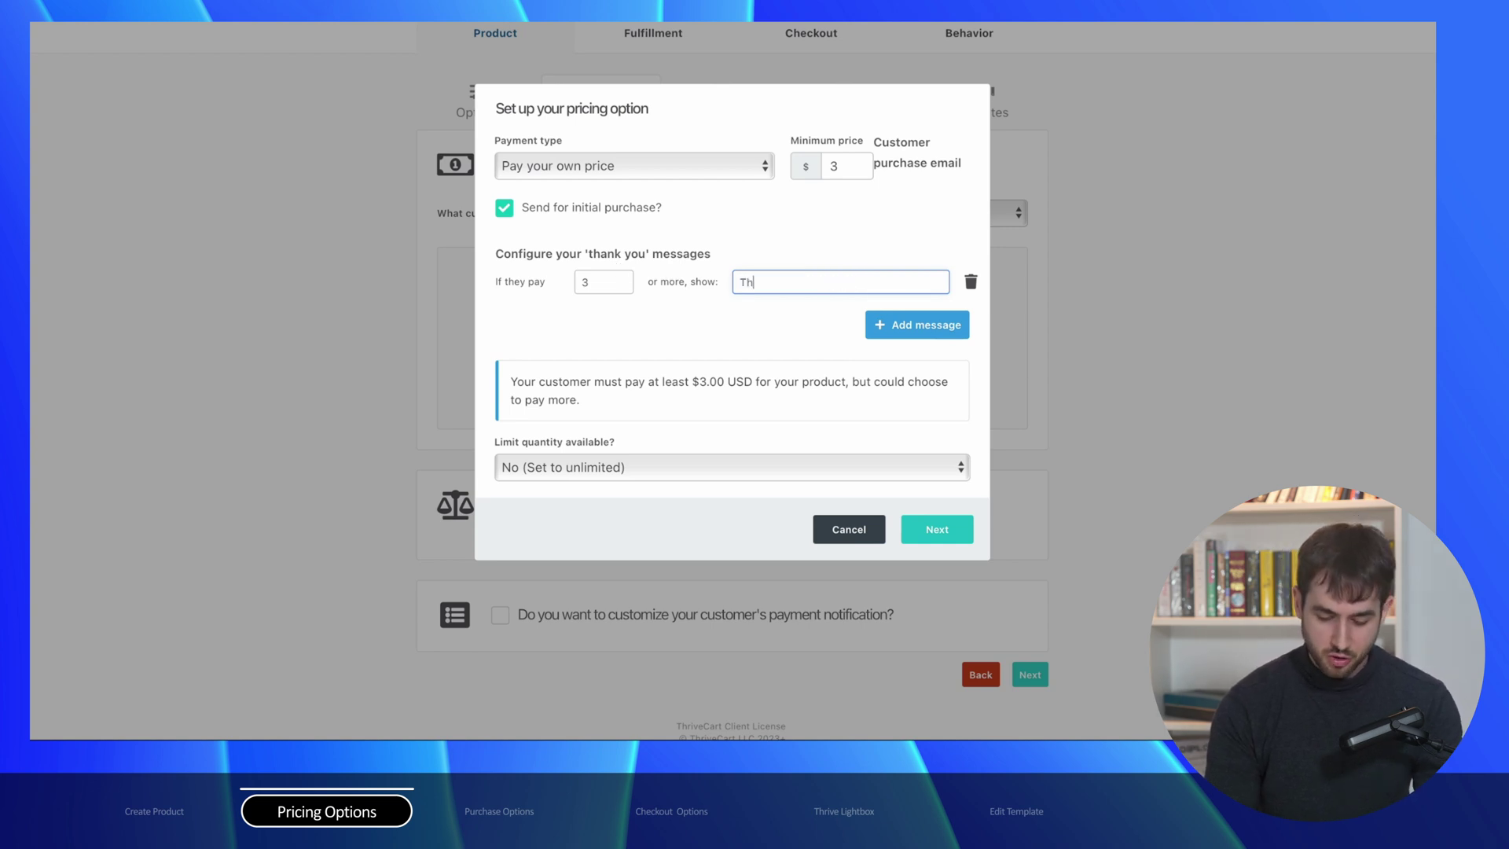
{"action": "type", "text": "ank you so much!"}
Add a $5 message 'Starbucks is on you!' and a message 'I can get bobba tea on you!'
{"action": "left_click", "coordinate": [917, 324]}
{"action": "left_click", "coordinate": [603, 316]}
{"action": "type", "text": "5"}
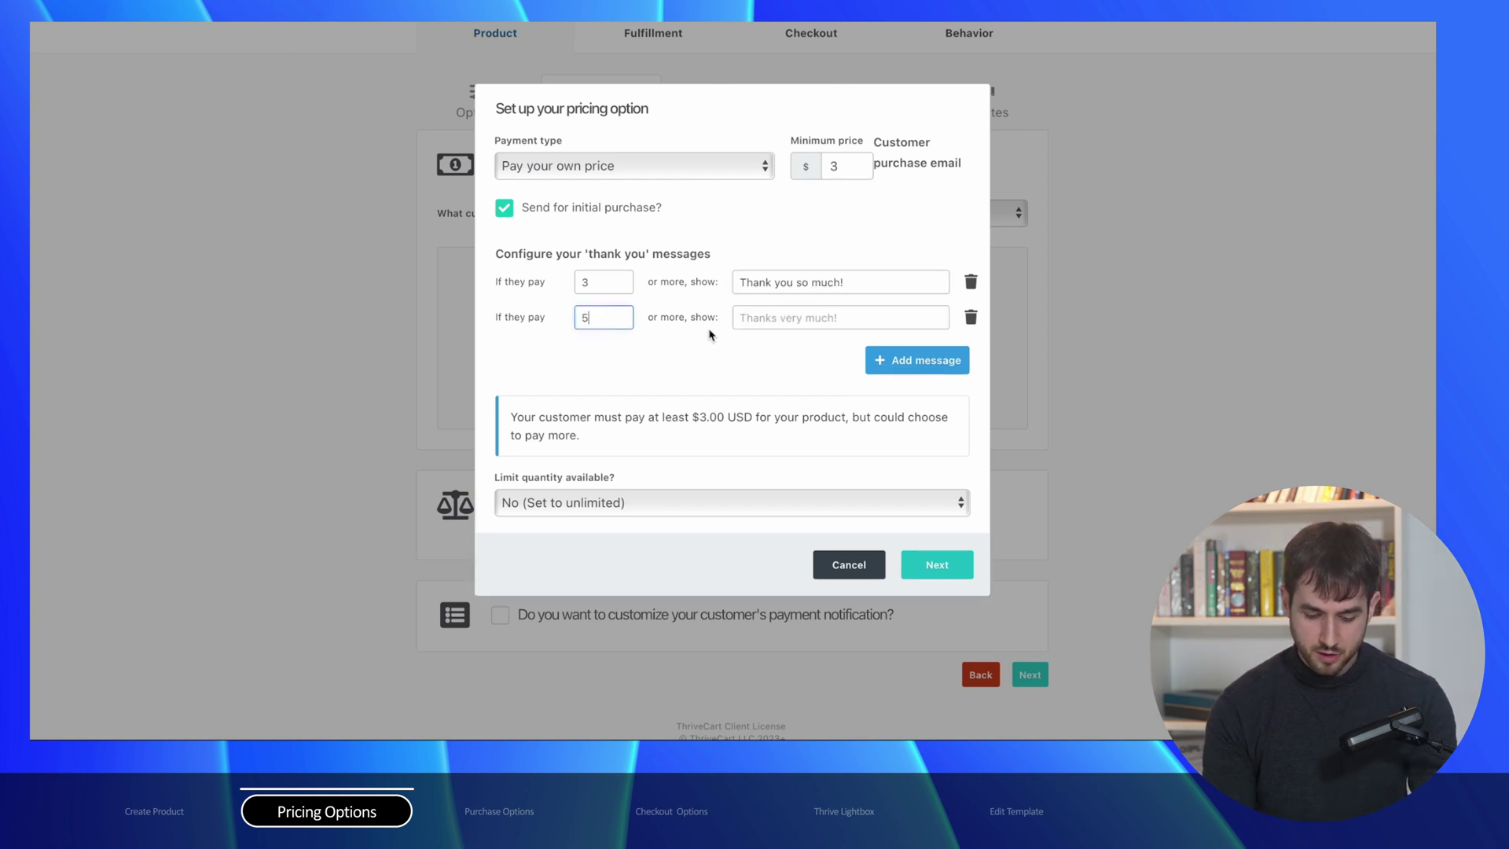
{"action": "left_click", "coordinate": [764, 317]}
{"action": "type", "text": "Starbucks is on you!"}
{"action": "left_click", "coordinate": [916, 360]}
{"action": "left_click", "coordinate": [609, 350]}
{"action": "left_click", "coordinate": [764, 352]}
{"action": "type", "text": "I can get bobba tea on you!"}
Add the message 'Do you want me to take you out to dinner?' with an eyes emoji, then save
{"action": "left_click", "coordinate": [917, 395]}
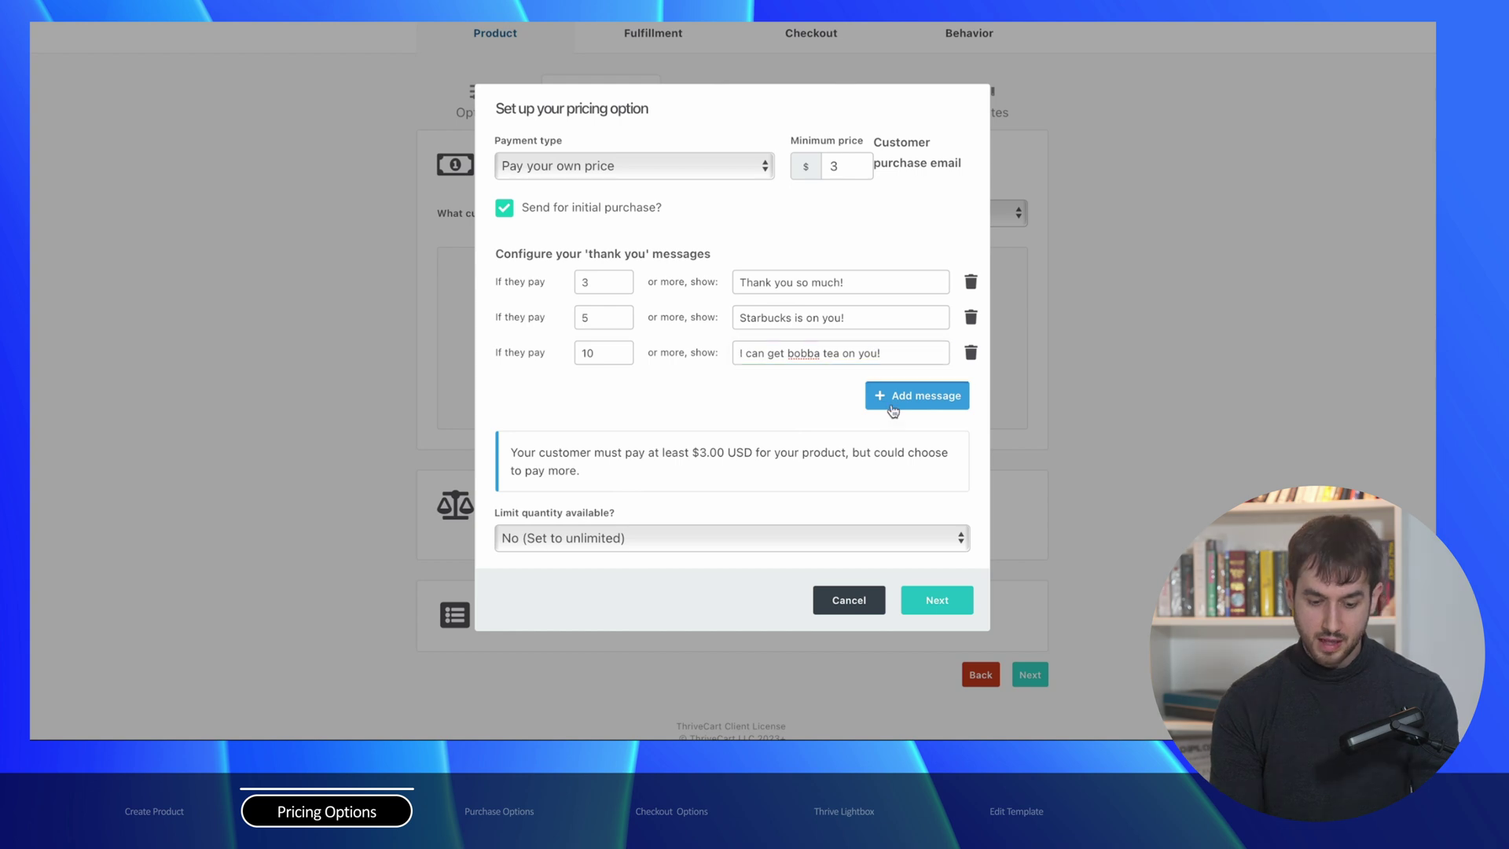
{"action": "left_click", "coordinate": [618, 388]}
{"action": "type", "text": "100"}
{"action": "left_click", "coordinate": [789, 388]}
{"action": "type", "text": "Do you want me to take y"}
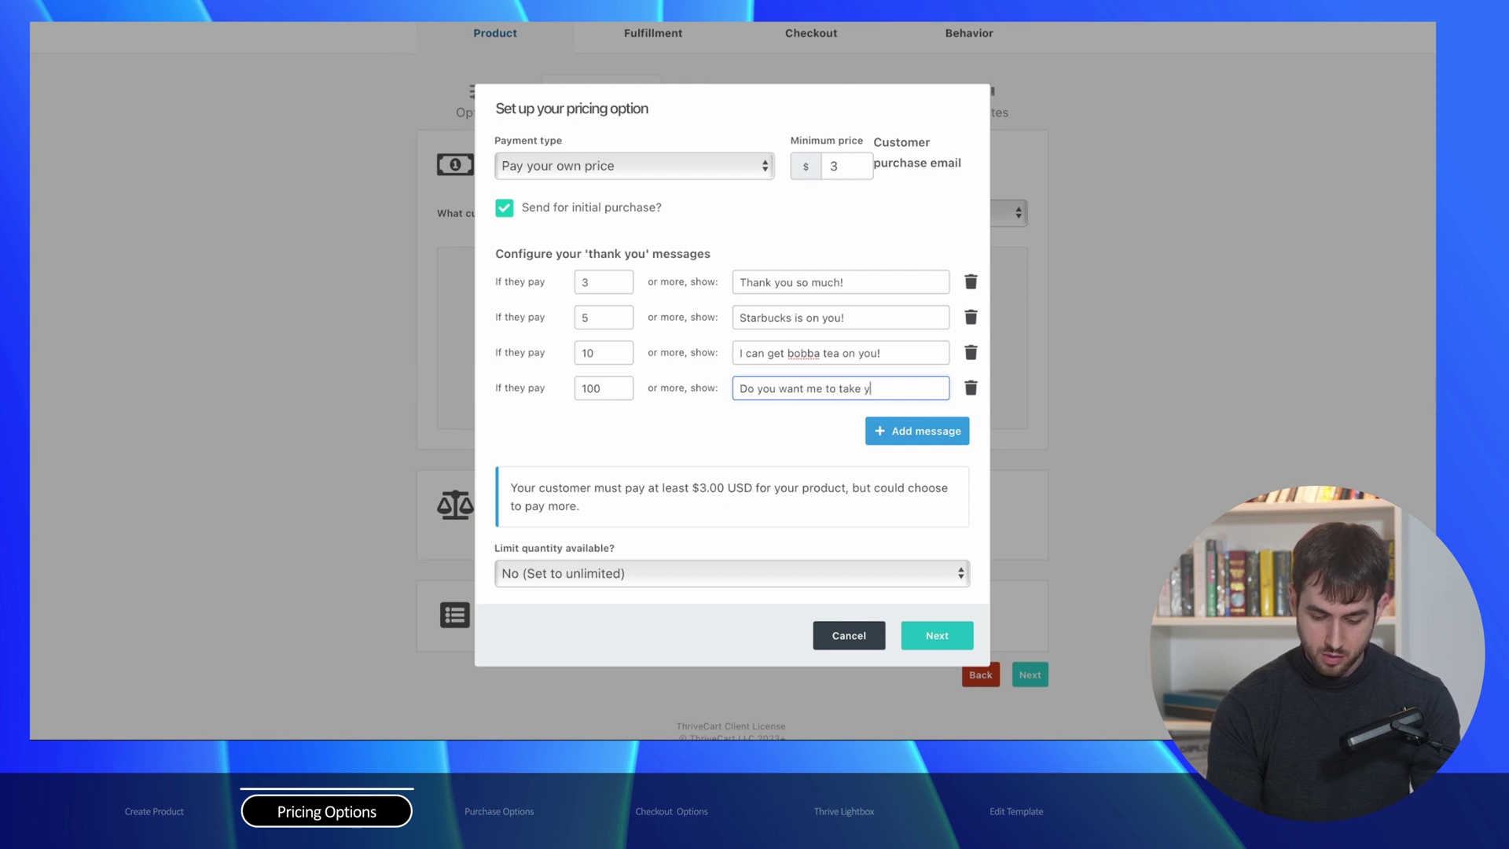
{"action": "type", "text": "ou out to dinner?"}
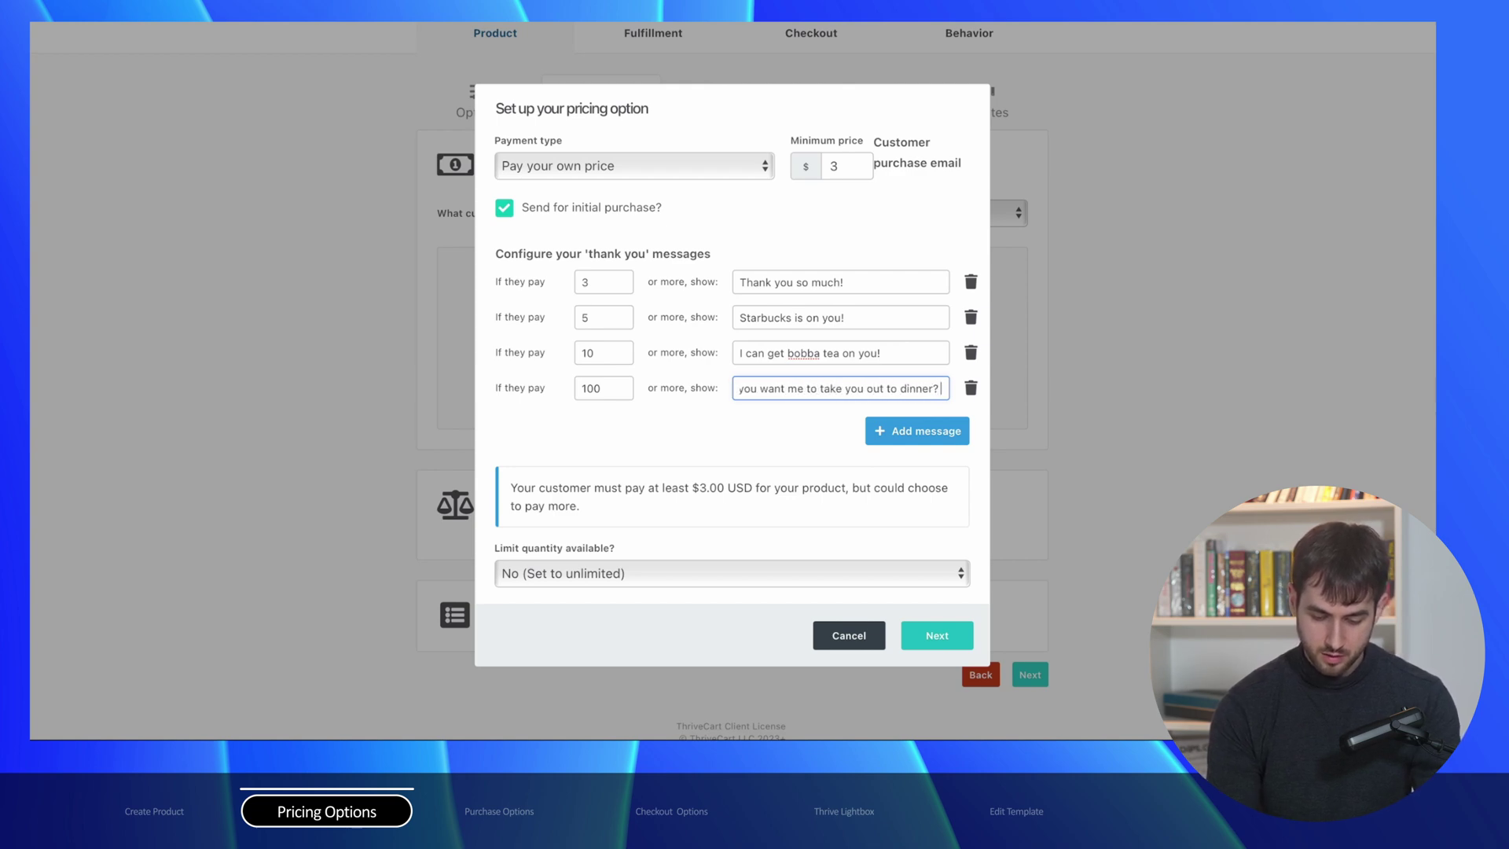
{"action": "key", "text": "ctrl+super+space"}
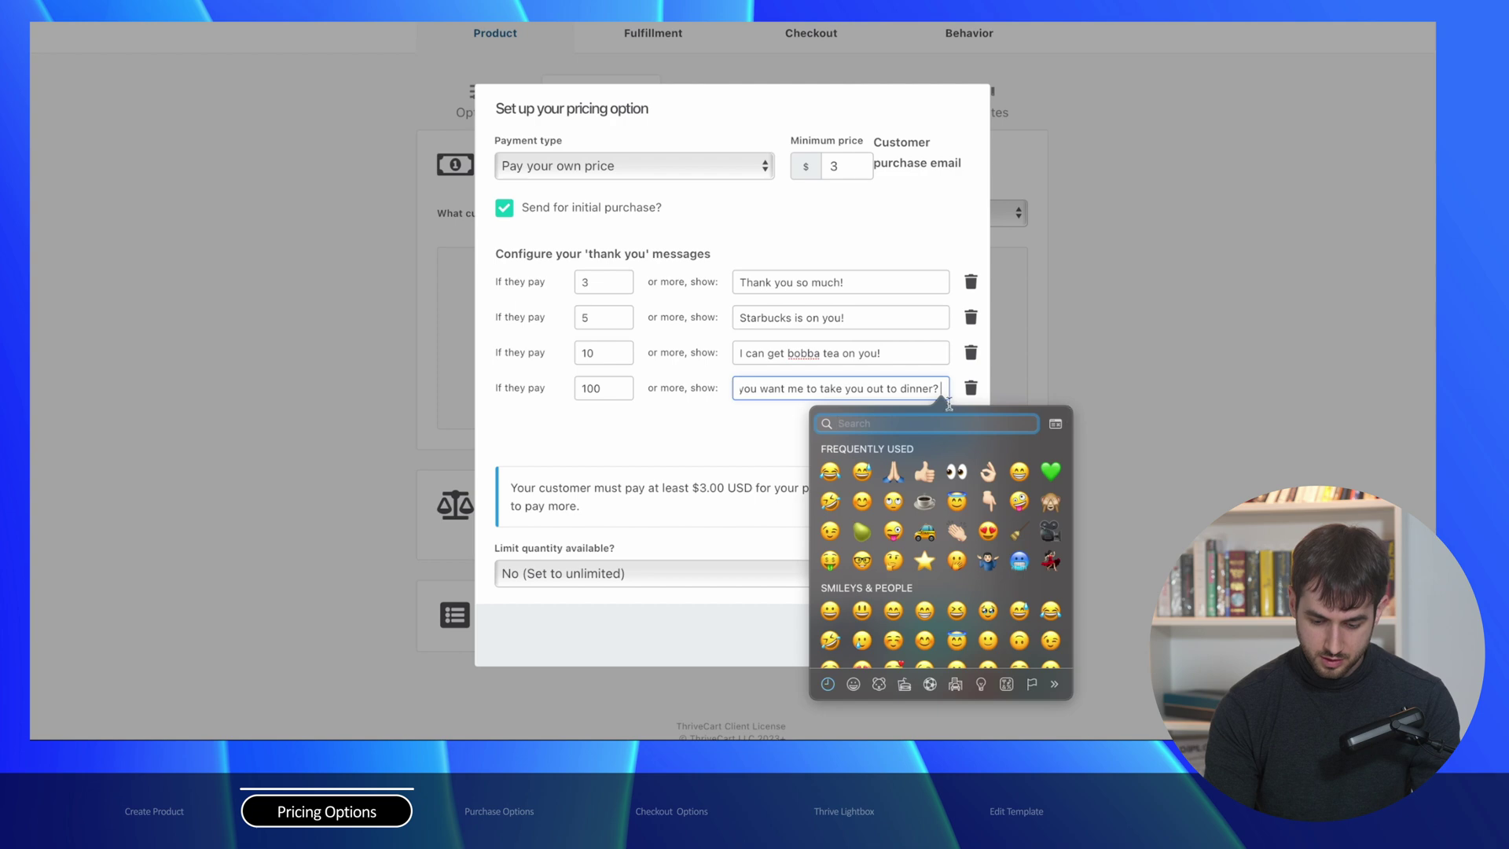
{"action": "key", "text": "Return"}
{"action": "left_click", "coordinate": [768, 432]}
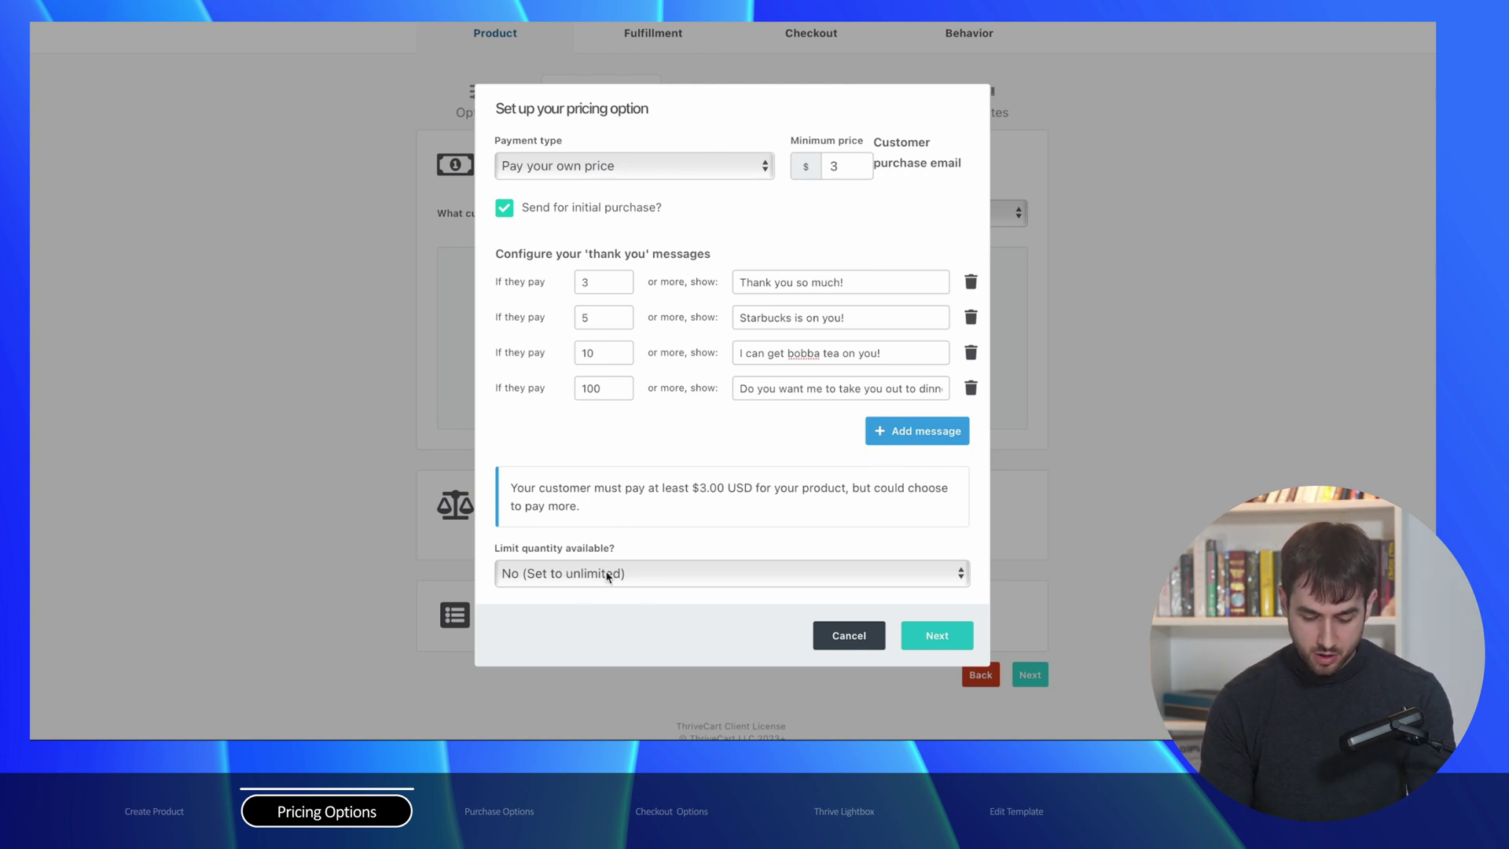
{"action": "left_click", "coordinate": [947, 642]}
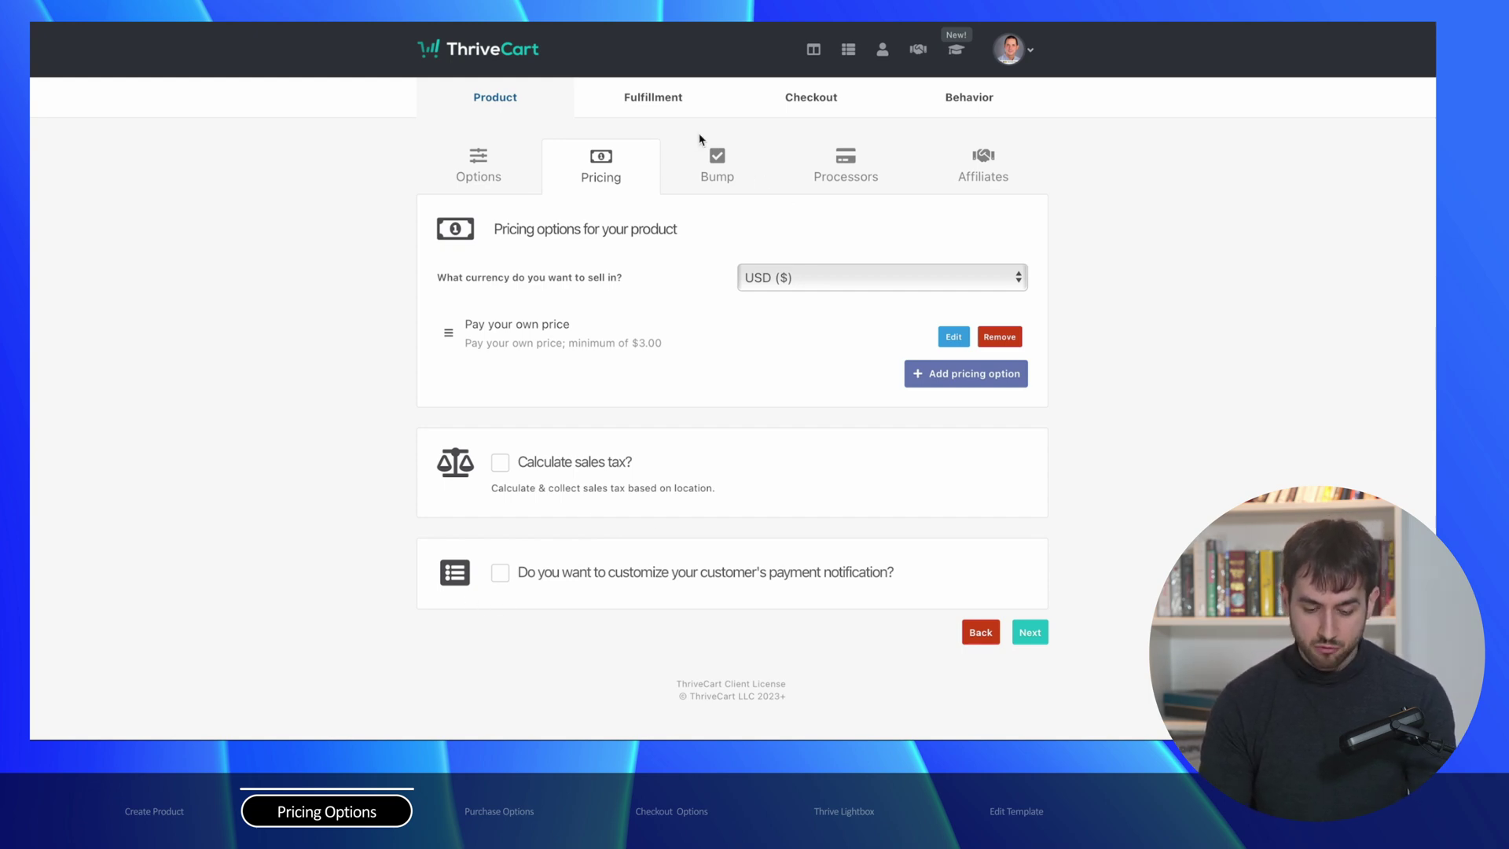
Switch the product wizard to its Fulfillment settings
{"action": "left_click", "coordinate": [660, 102]}
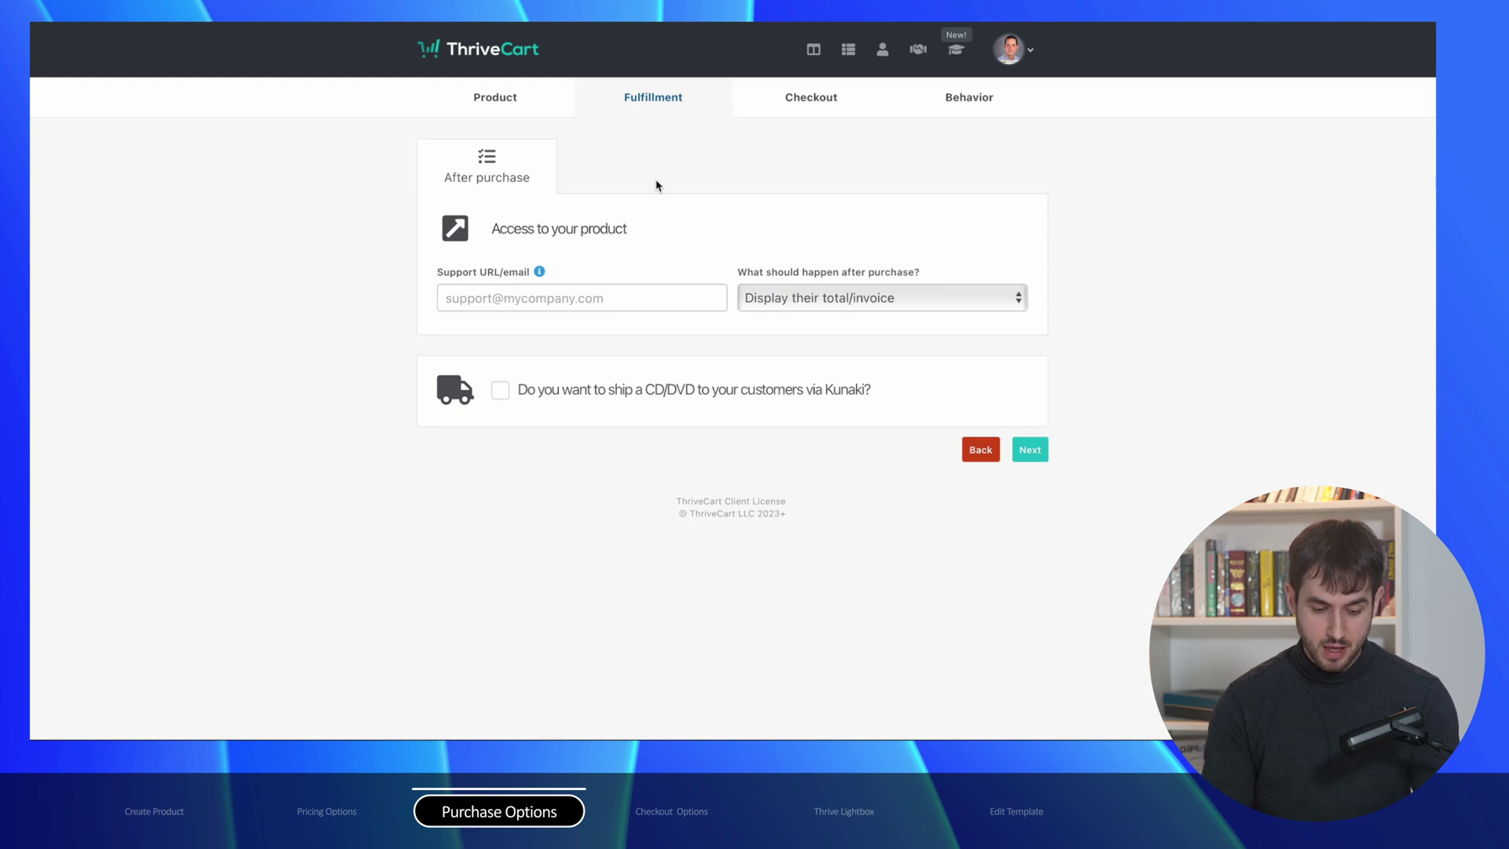
Fill in the support email and keep 'Display their total/invoice' as the after-purchase action
{"action": "left_click", "coordinate": [506, 306]}
{"action": "left_click", "coordinate": [573, 333]}
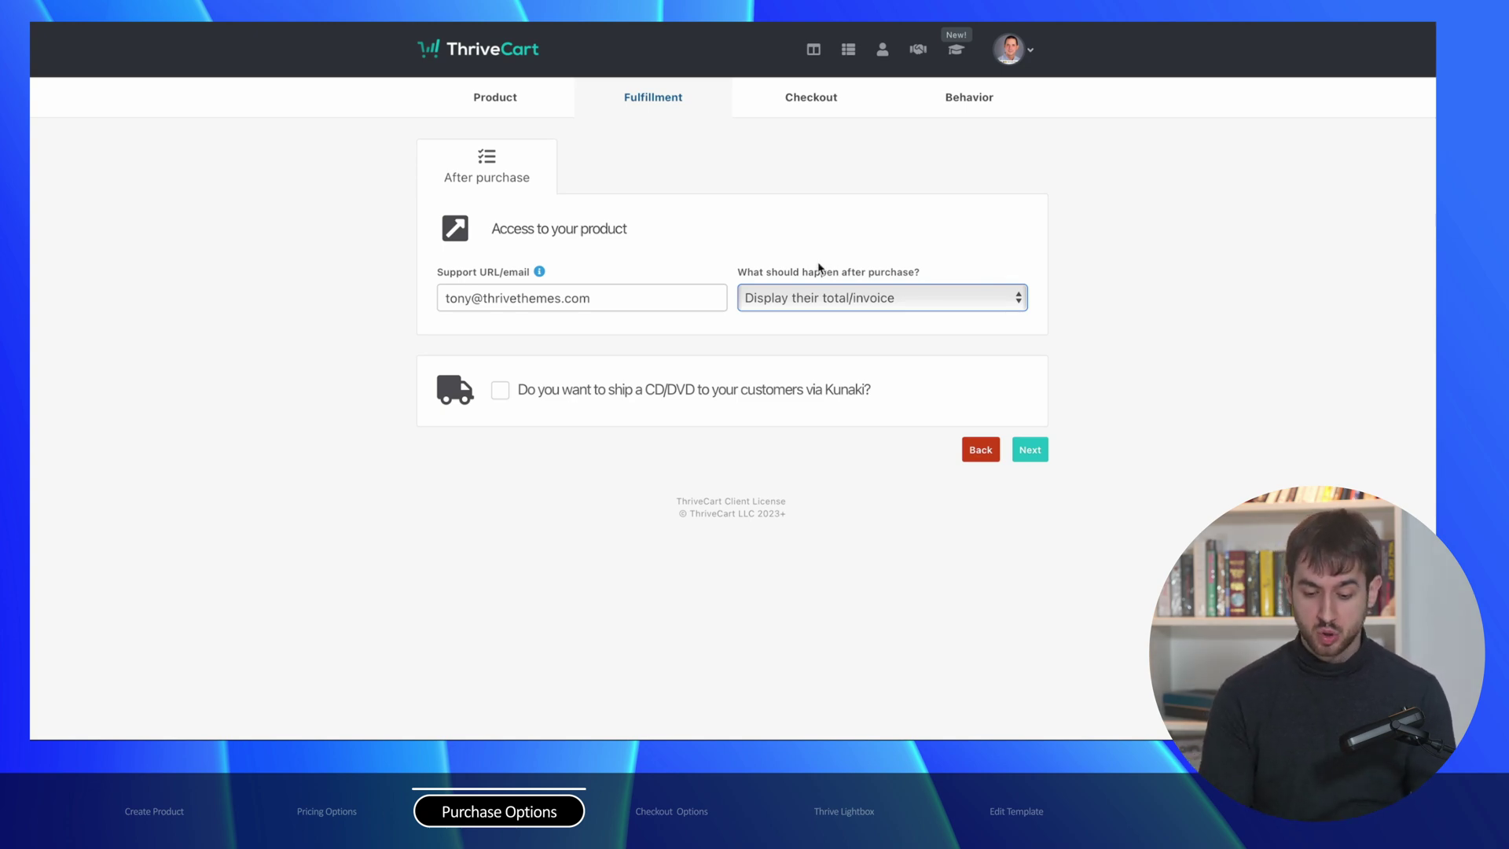
{"action": "left_click", "coordinate": [807, 296]}
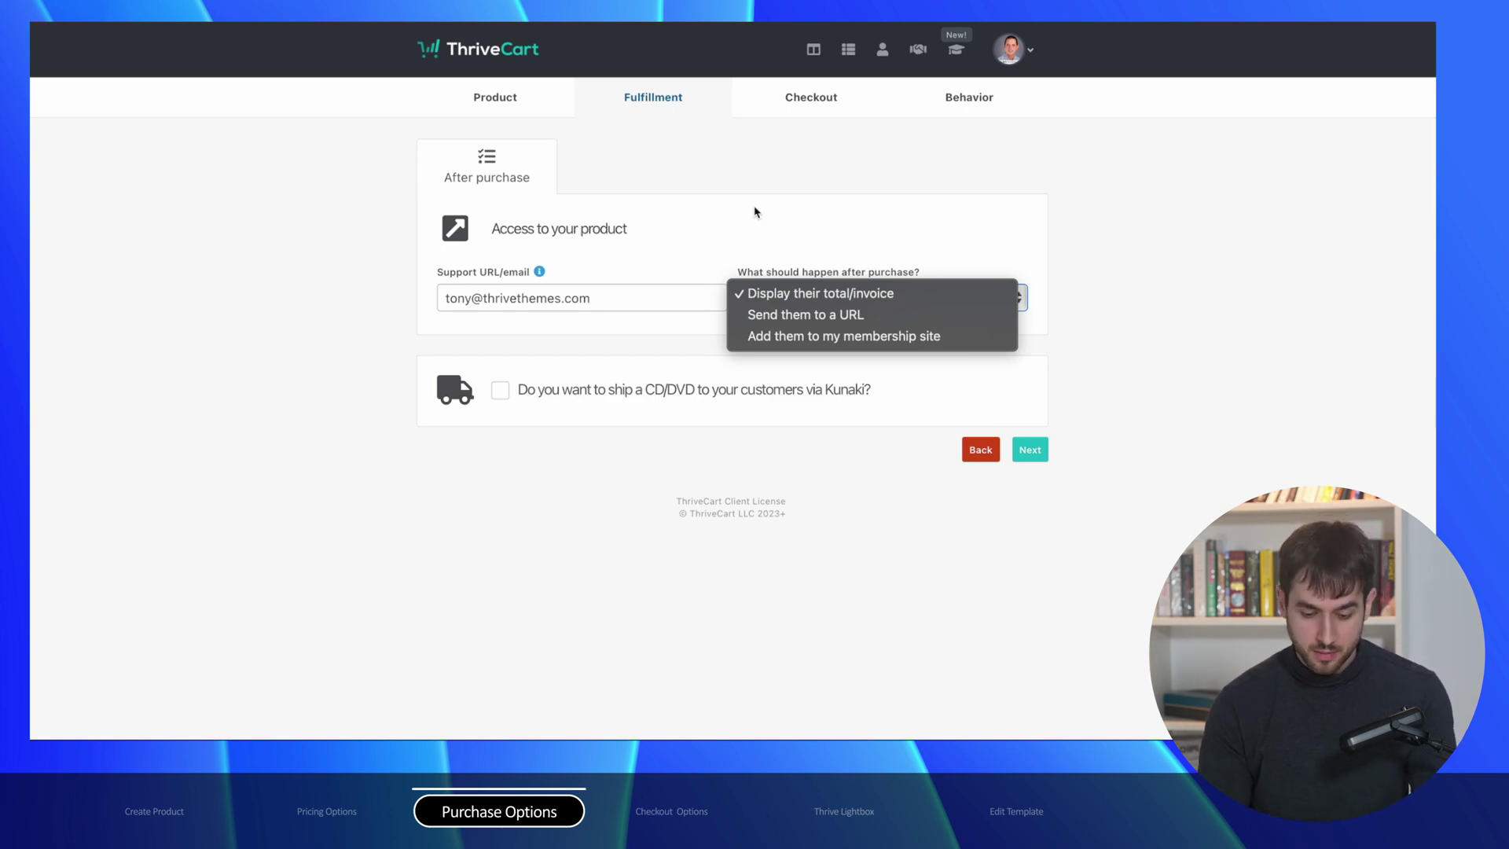
{"action": "left_click", "coordinate": [801, 228]}
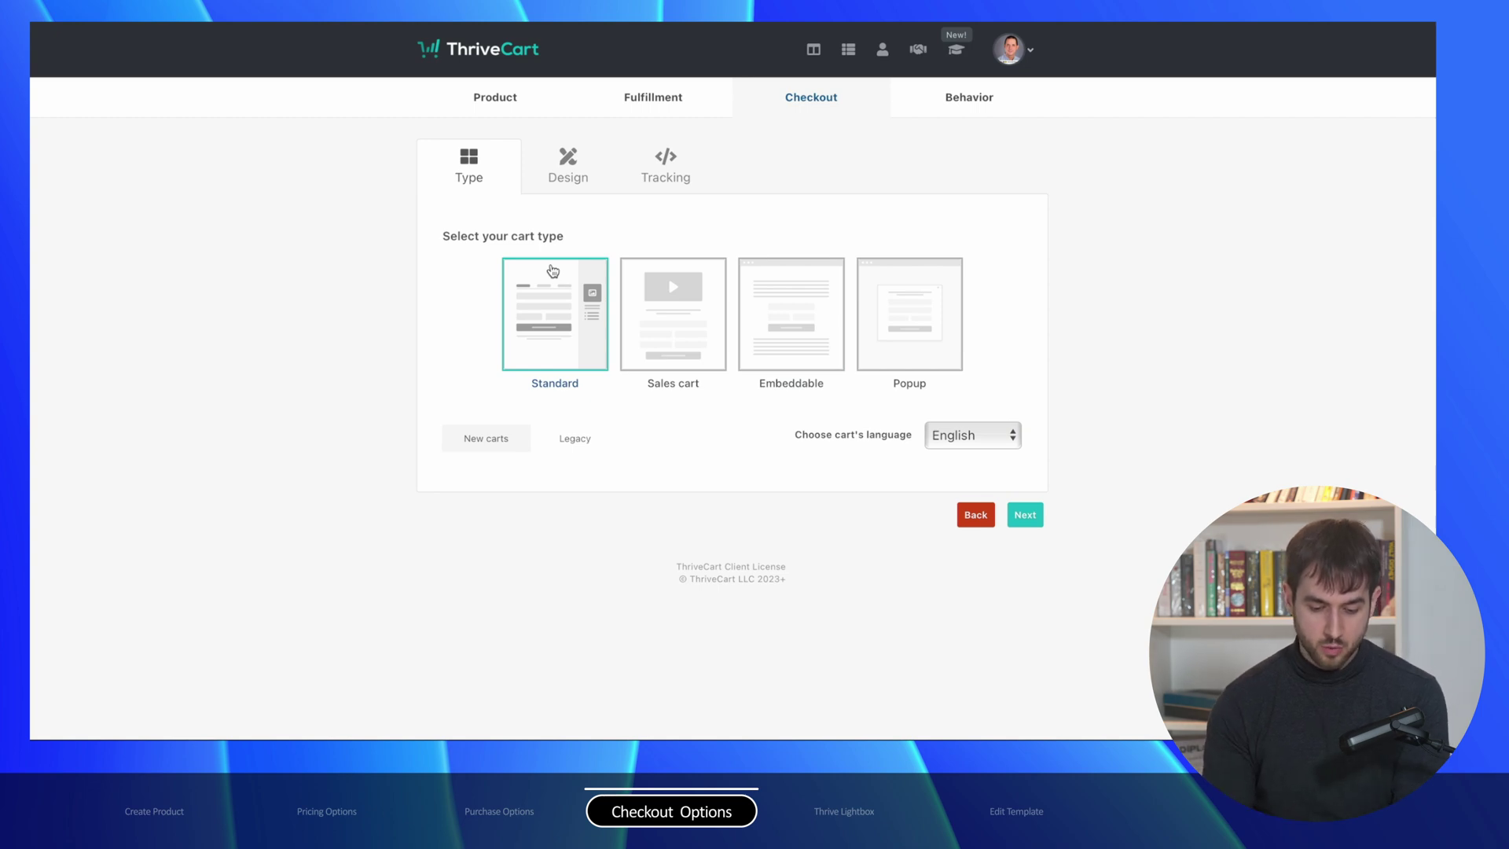
Choose the Embeddable cart type and open the cart's Design editor
{"action": "left_click", "coordinate": [765, 317]}
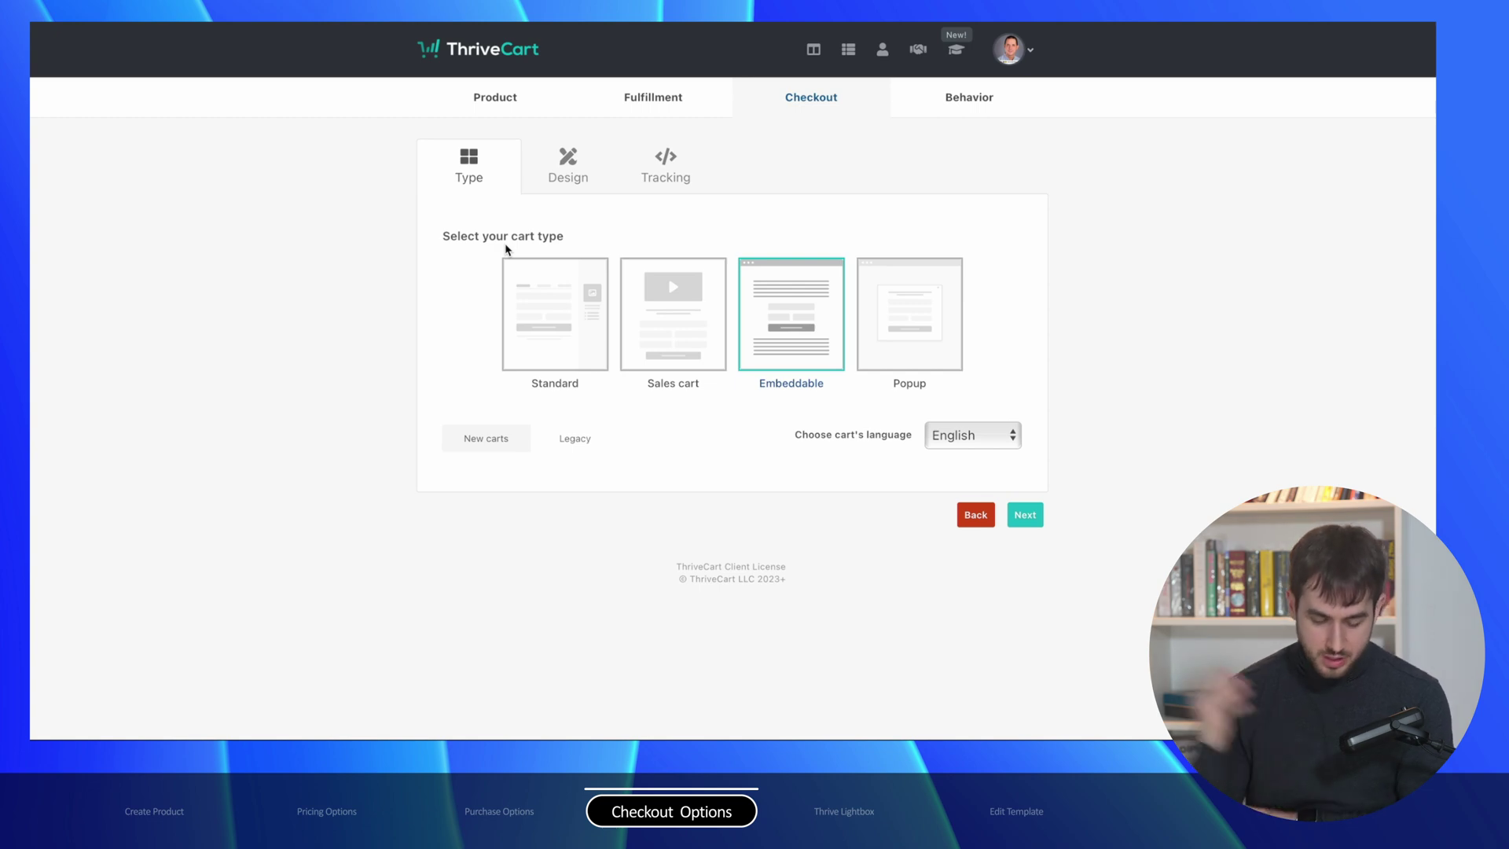
{"action": "left_click", "coordinate": [568, 179]}
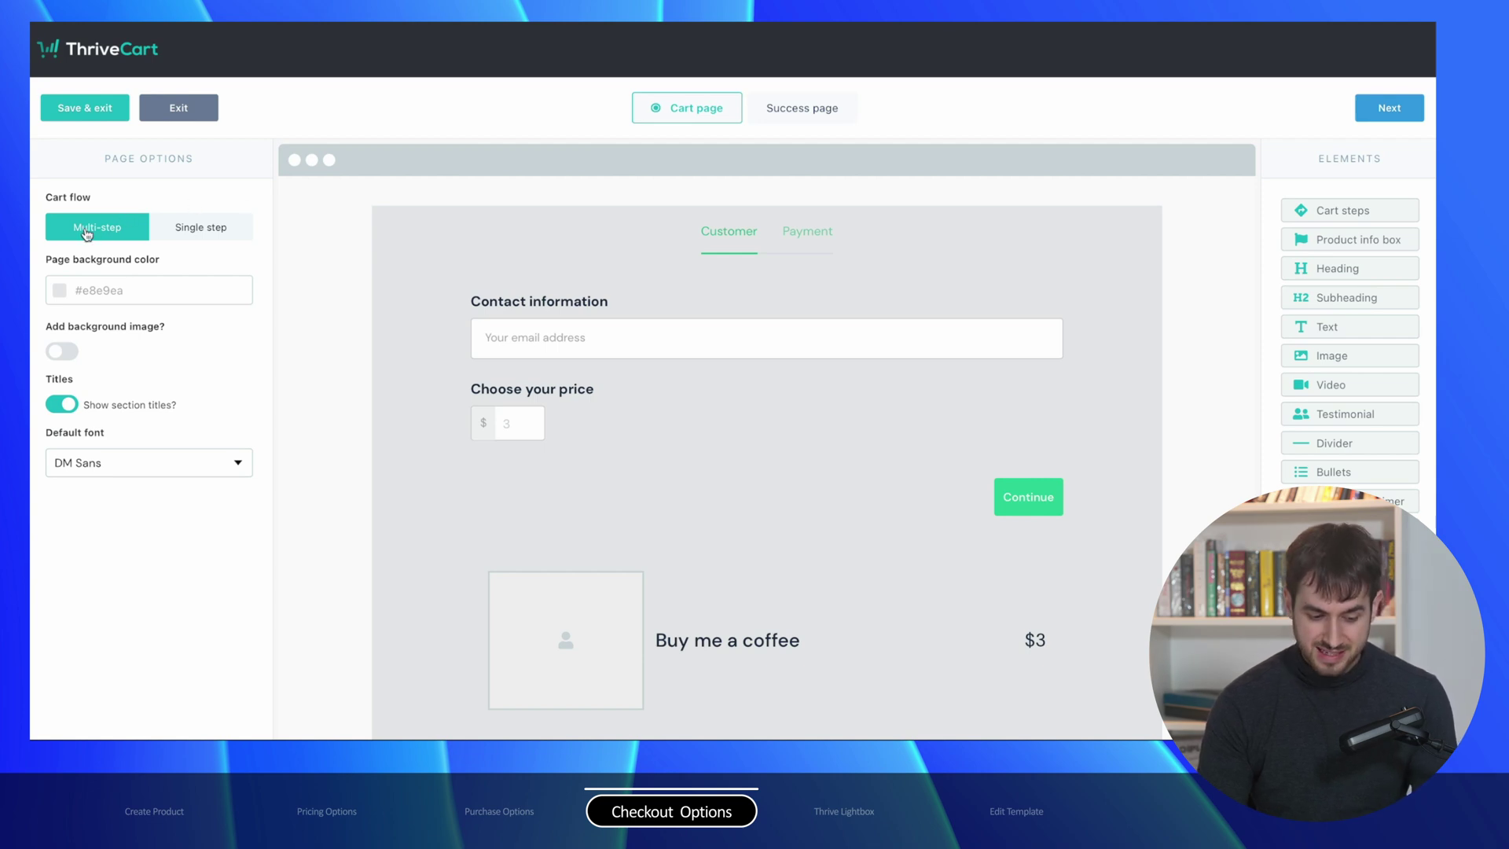
Make the cart a single-step flow and give the contact block a top margin of 7
{"action": "left_click", "coordinate": [180, 229]}
{"action": "left_click", "coordinate": [617, 217]}
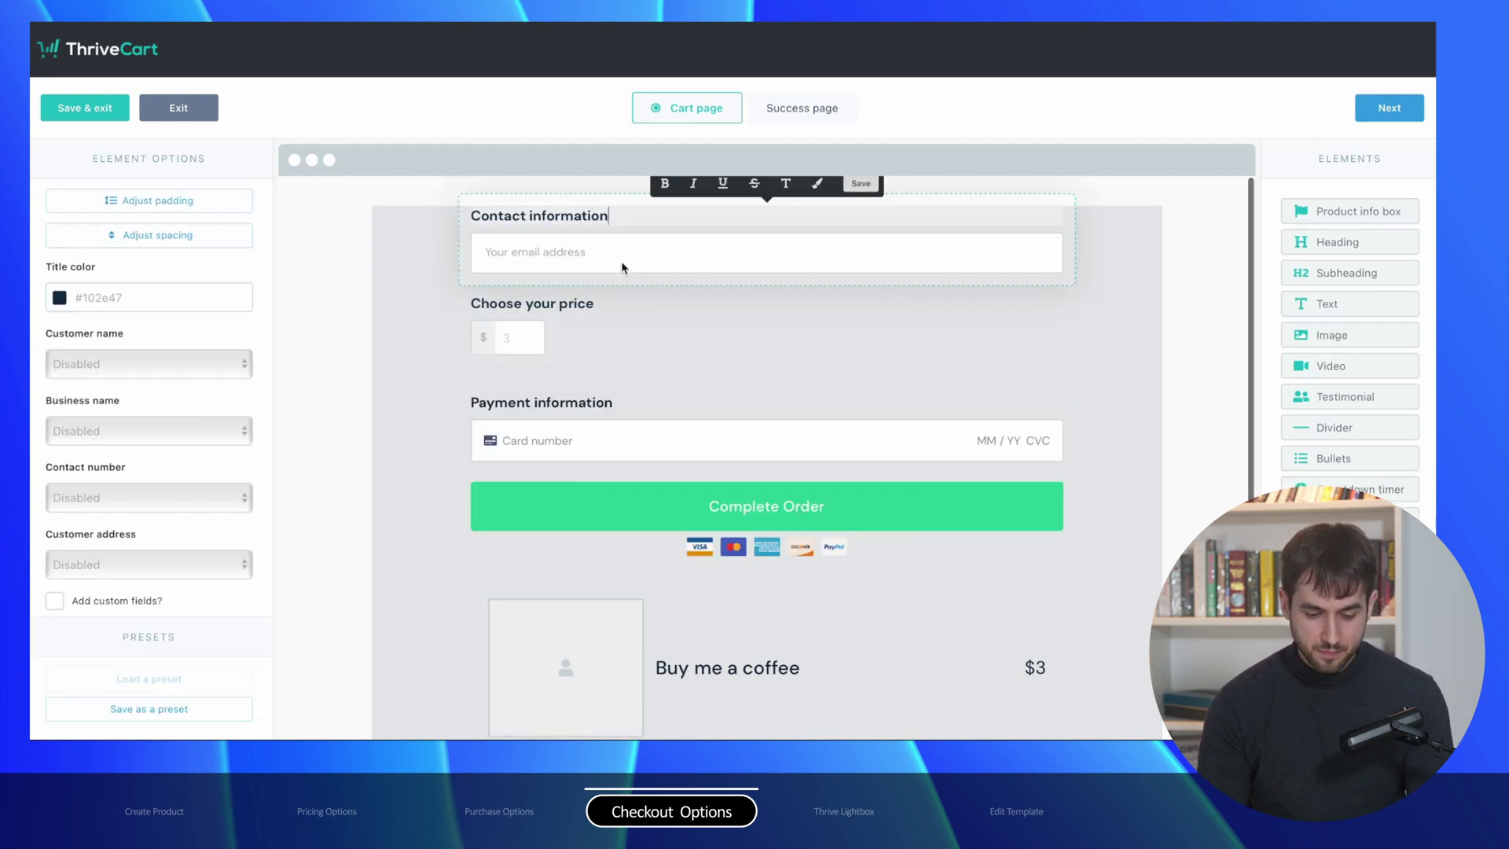
{"action": "left_click", "coordinate": [158, 236]}
{"action": "left_click_drag", "start_coordinate": [73, 275], "coordinate": [83, 277]}
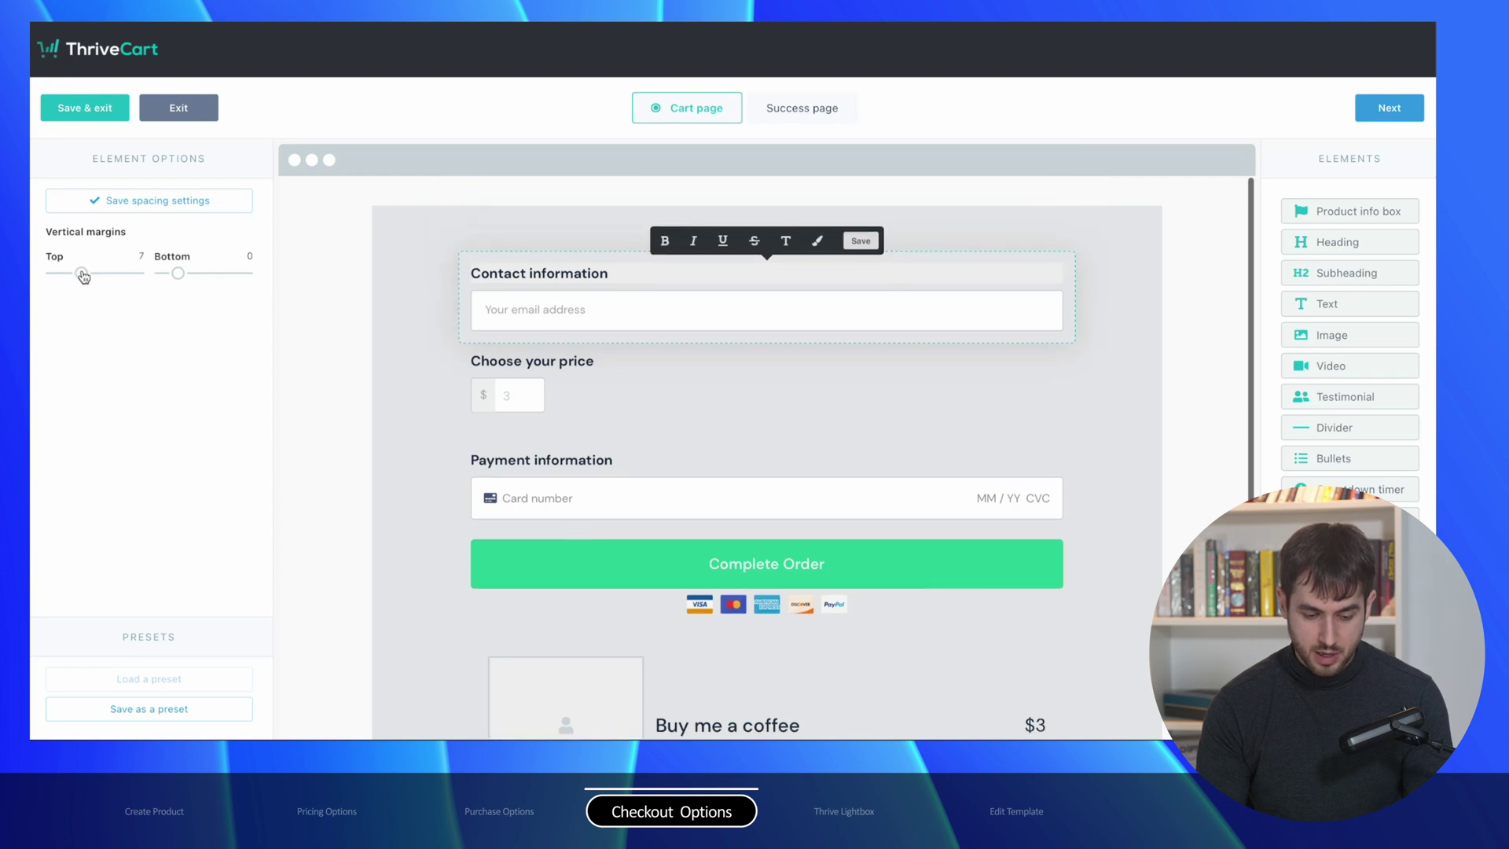
{"action": "left_click", "coordinate": [338, 313]}
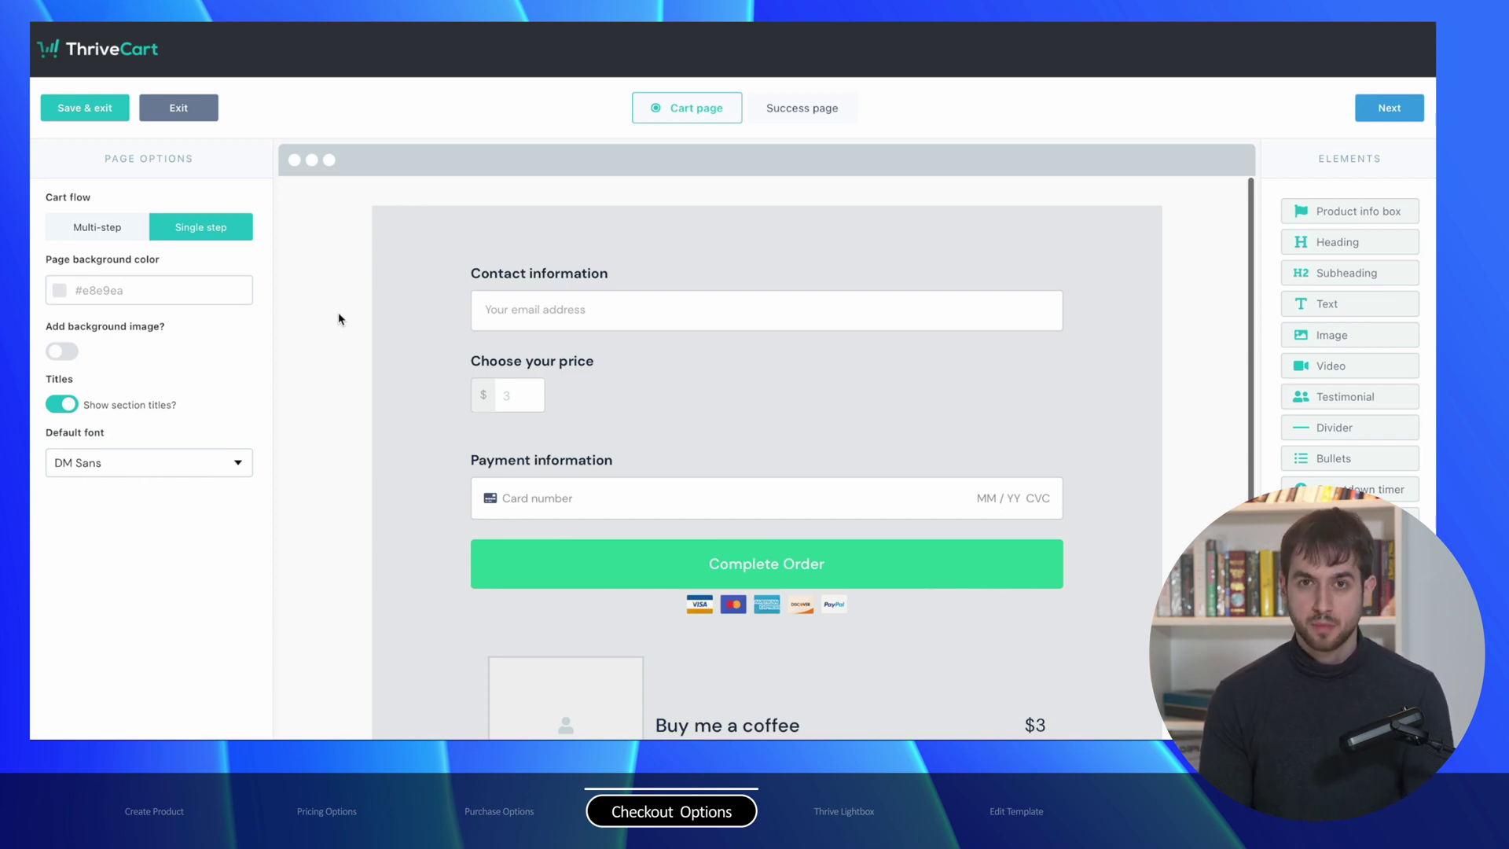
Change the contact heading to 'Your email address, so I can say thank you 😁'
{"action": "triple_click", "coordinate": [575, 272]}
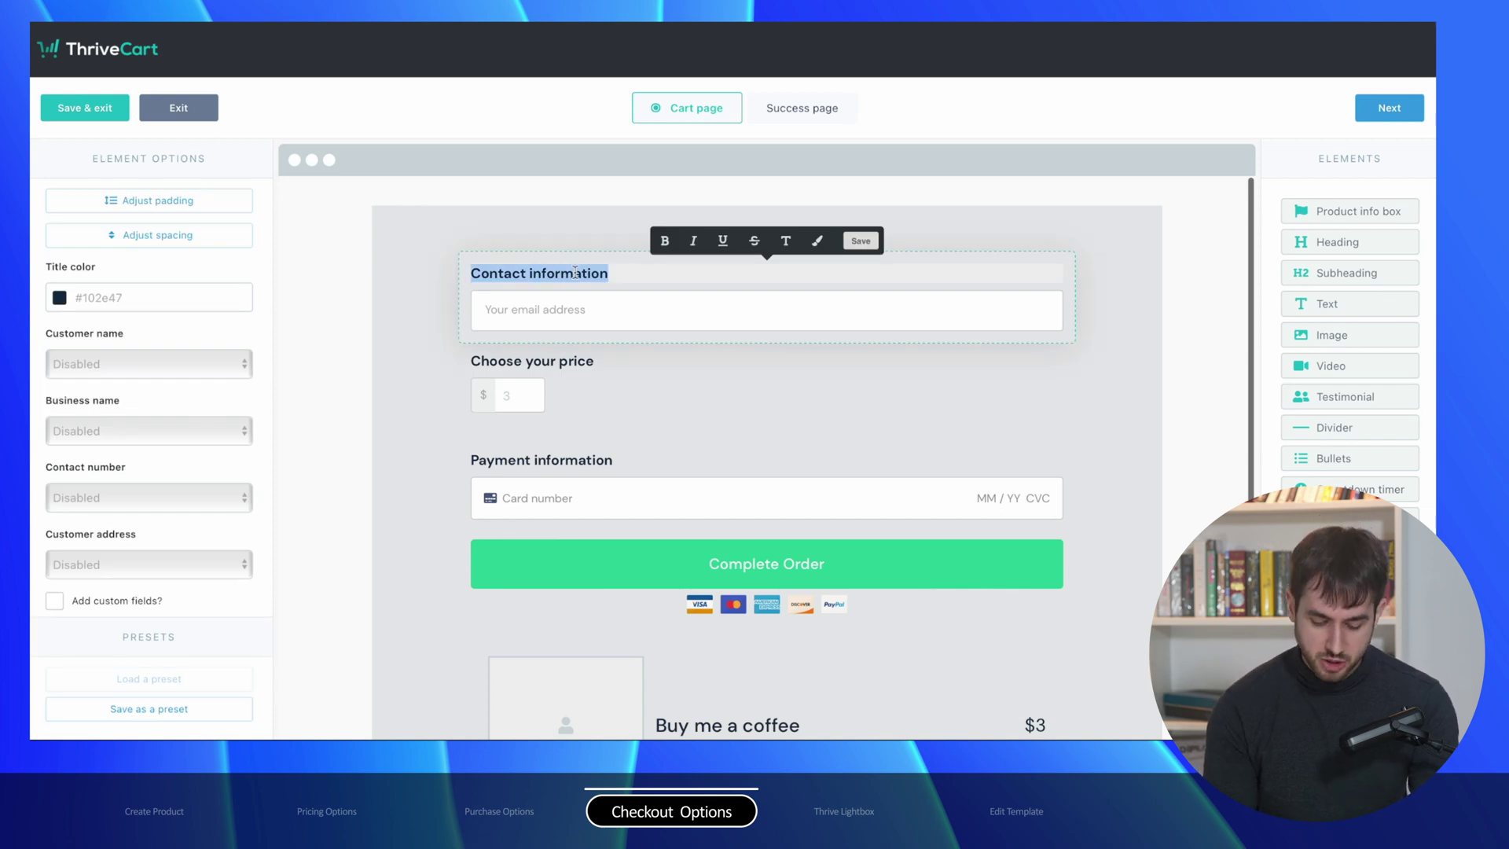
{"action": "type", "text": "Your e"}
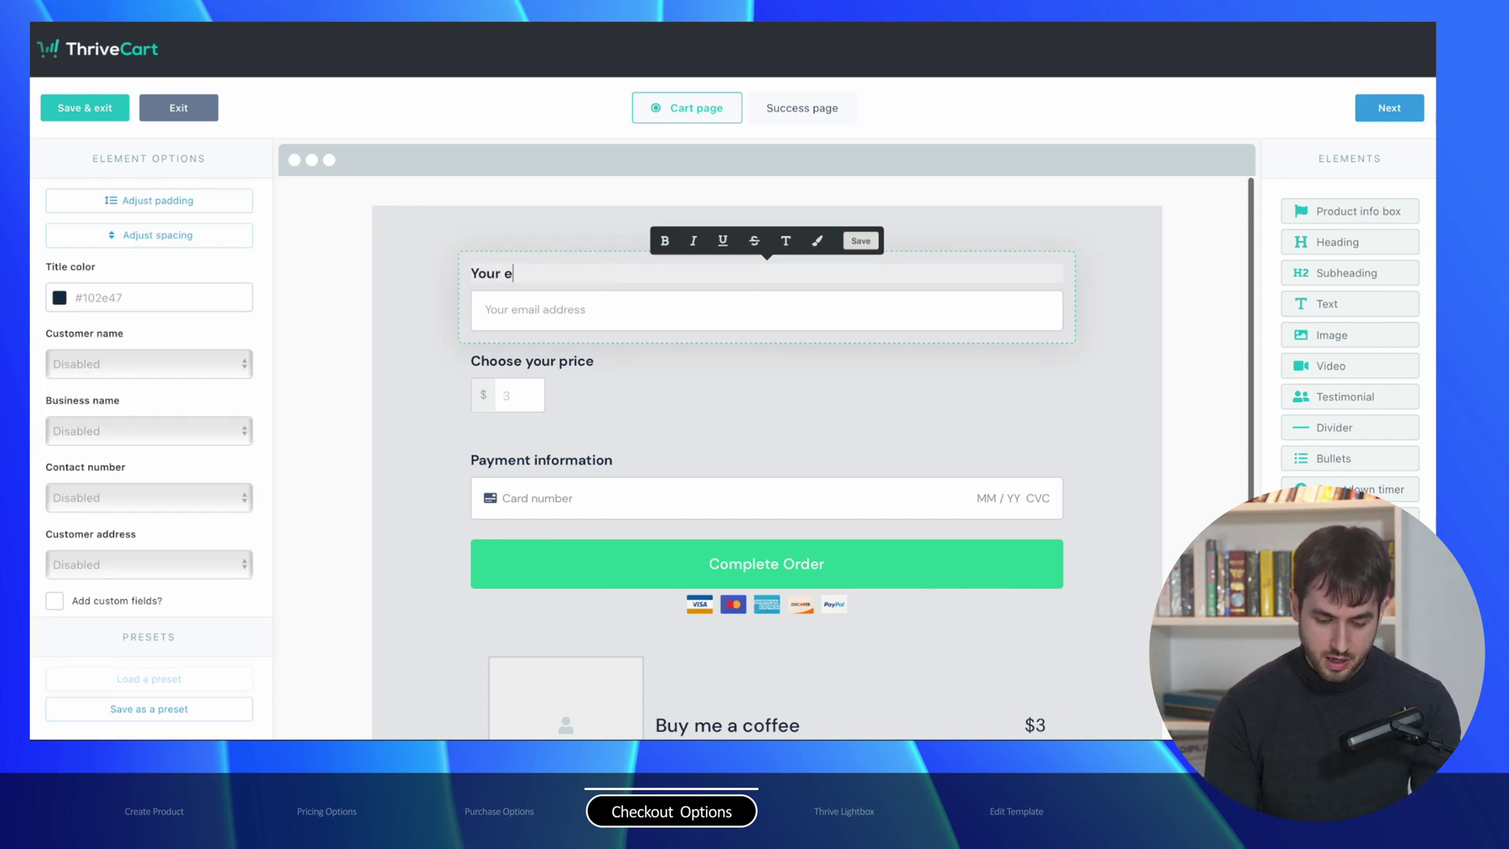
{"action": "type", "text": "mail address, s"}
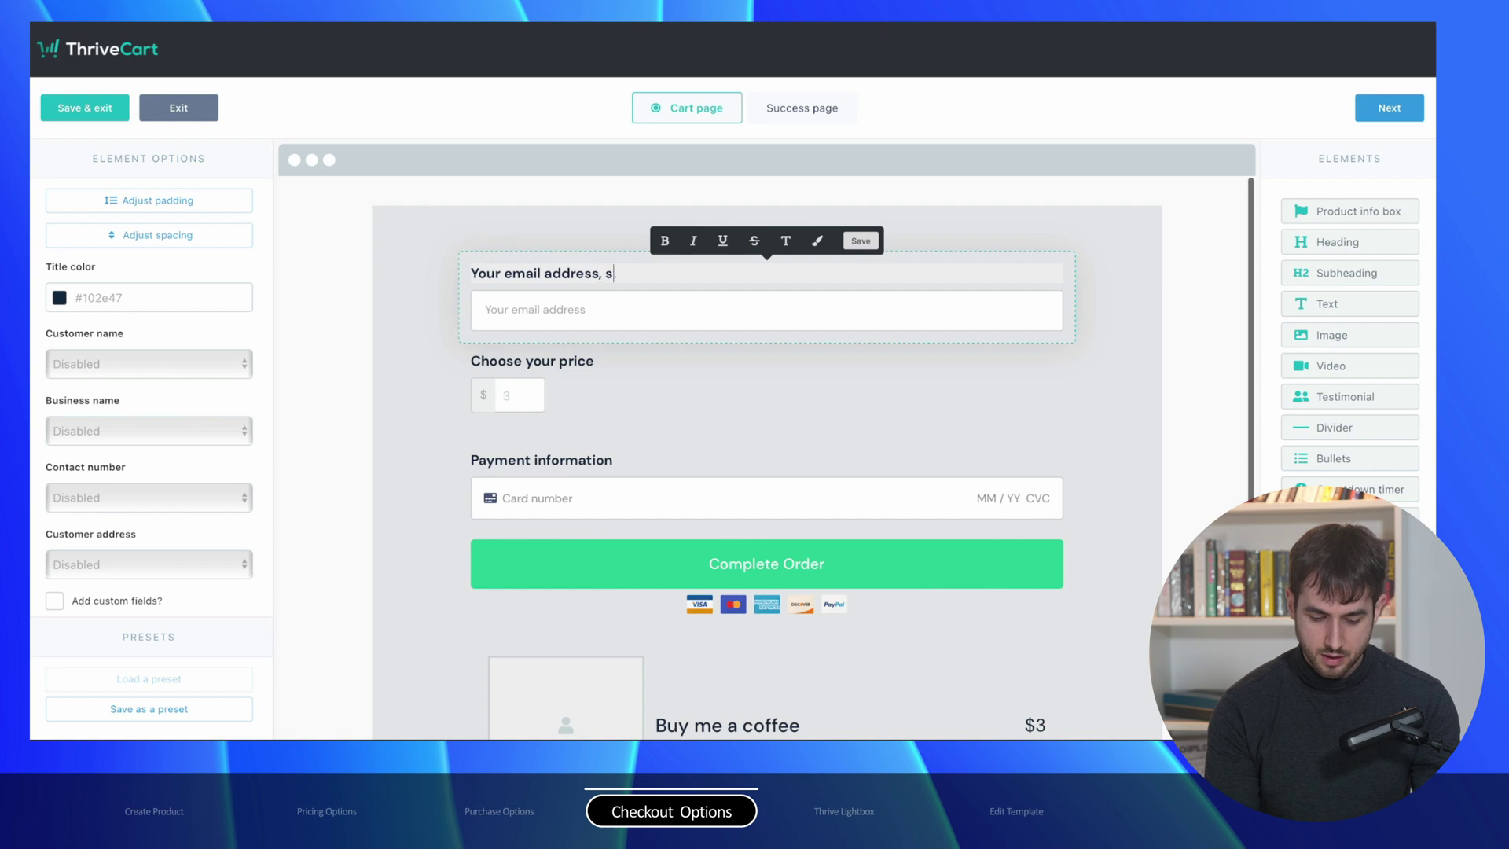
{"action": "type", "text": "o I can say thank you"}
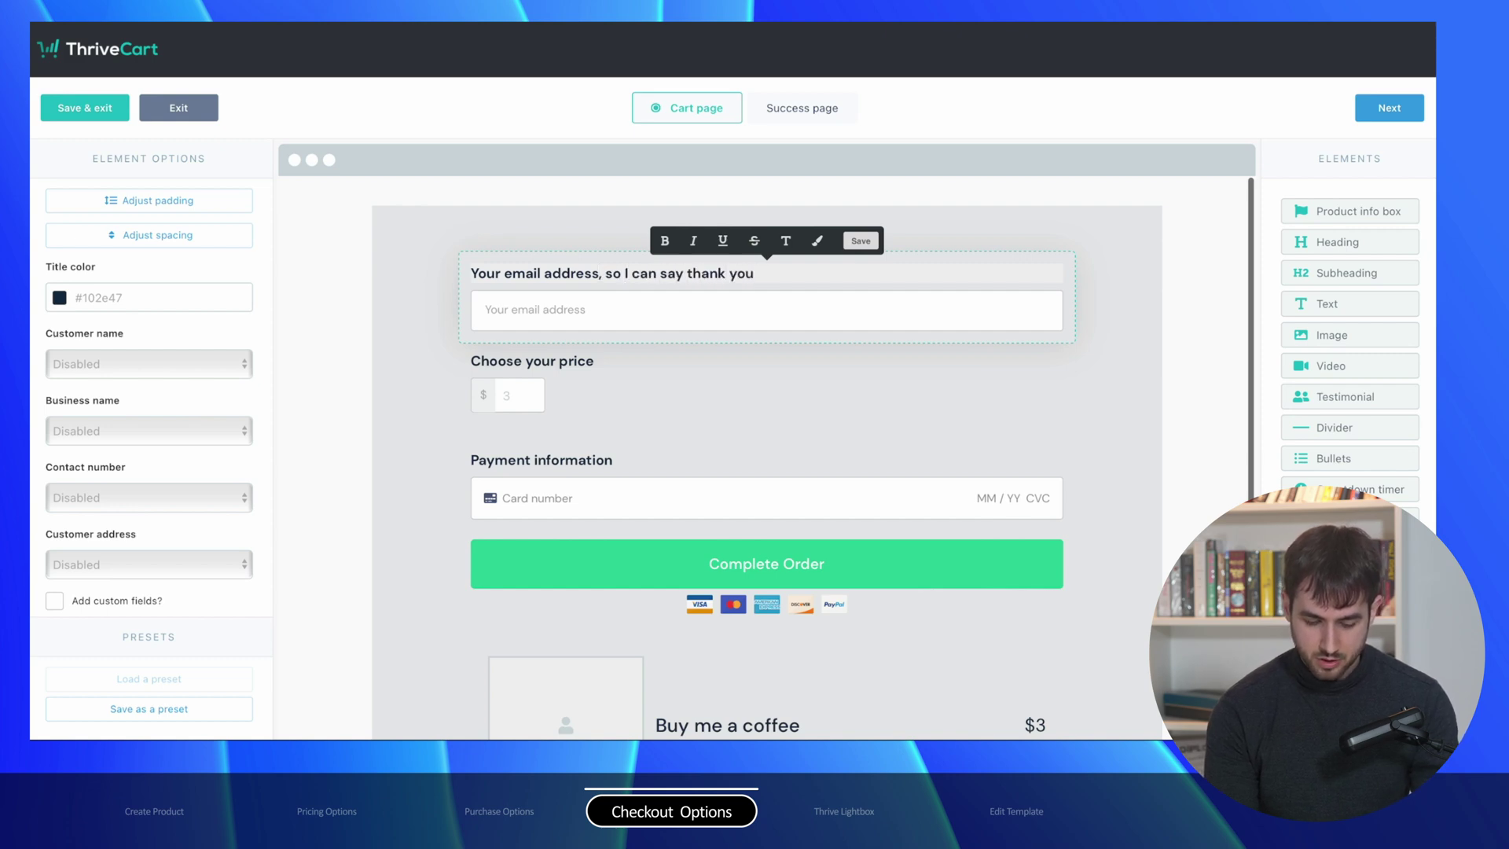
{"action": "key", "text": "ctrl+super+space"}
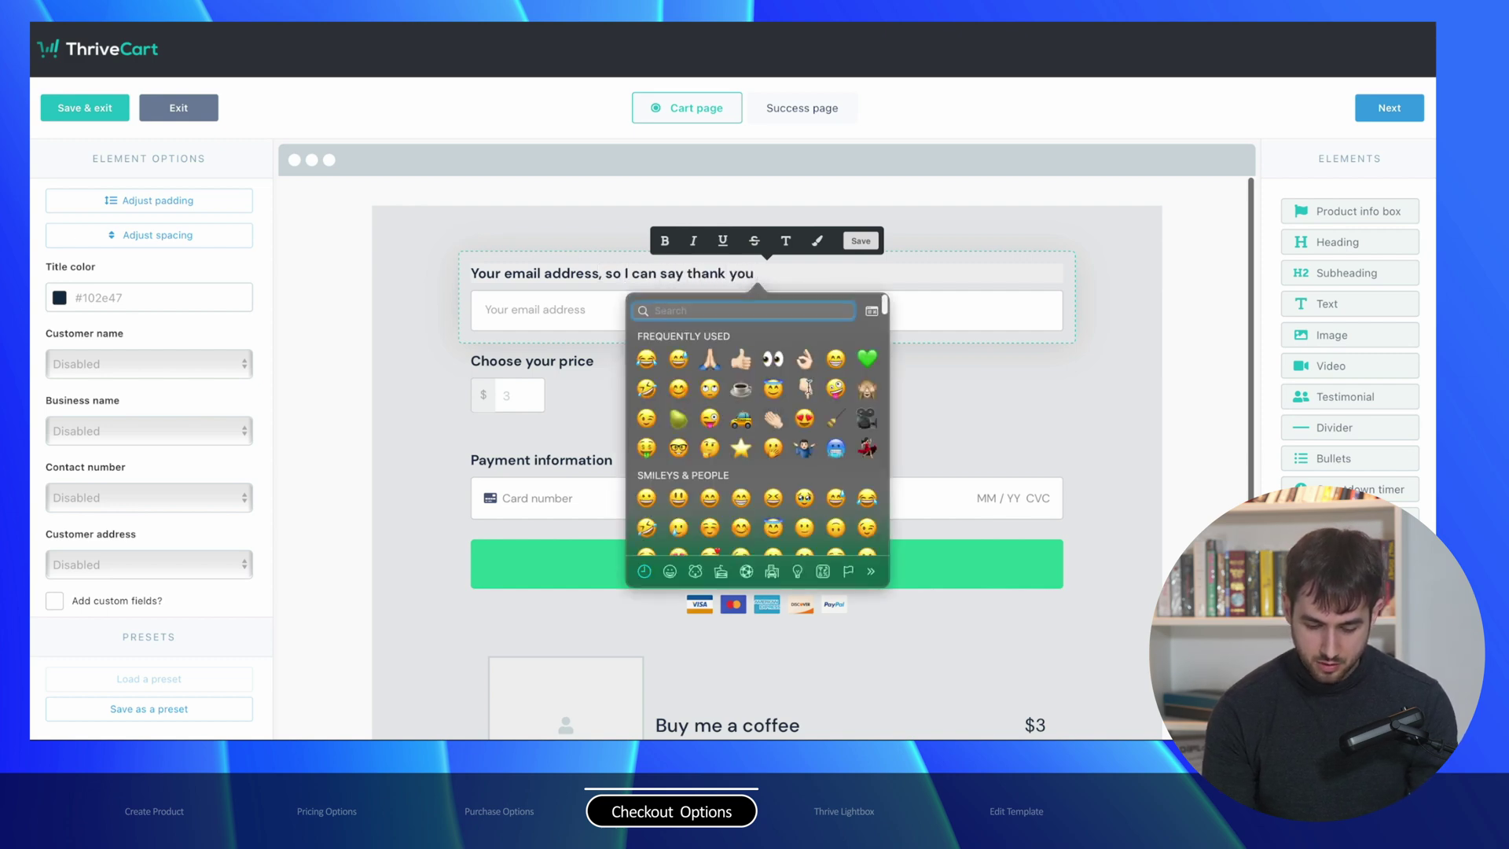
{"action": "left_click", "coordinate": [829, 352]}
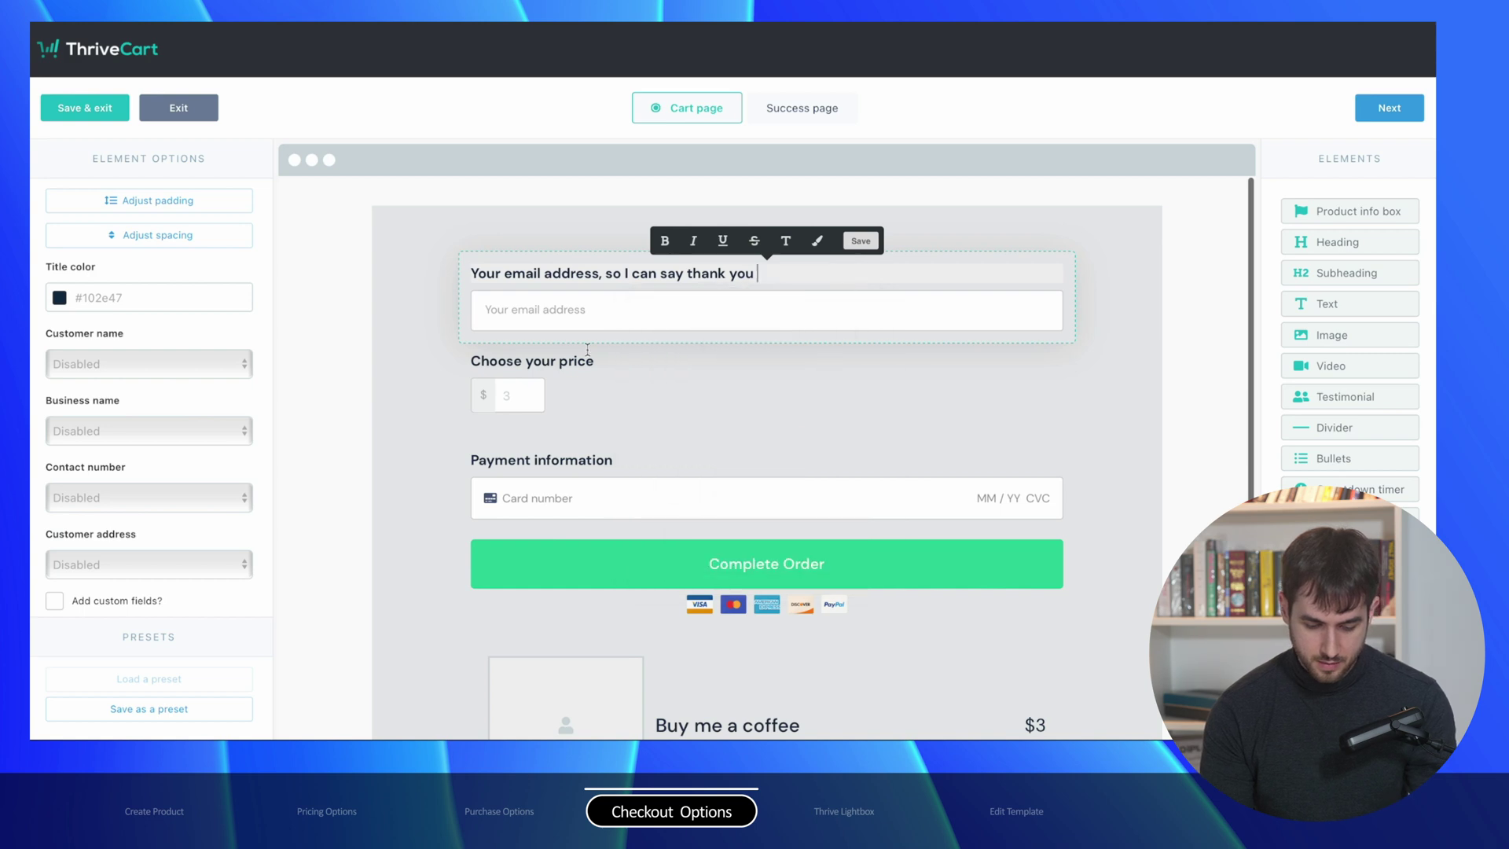
Hide the product image in the Buy me a coffee product box
{"action": "left_click", "coordinate": [578, 412]}
{"action": "scroll", "coordinate": [511, 345], "scroll_direction": "down", "scroll_amount": 4}
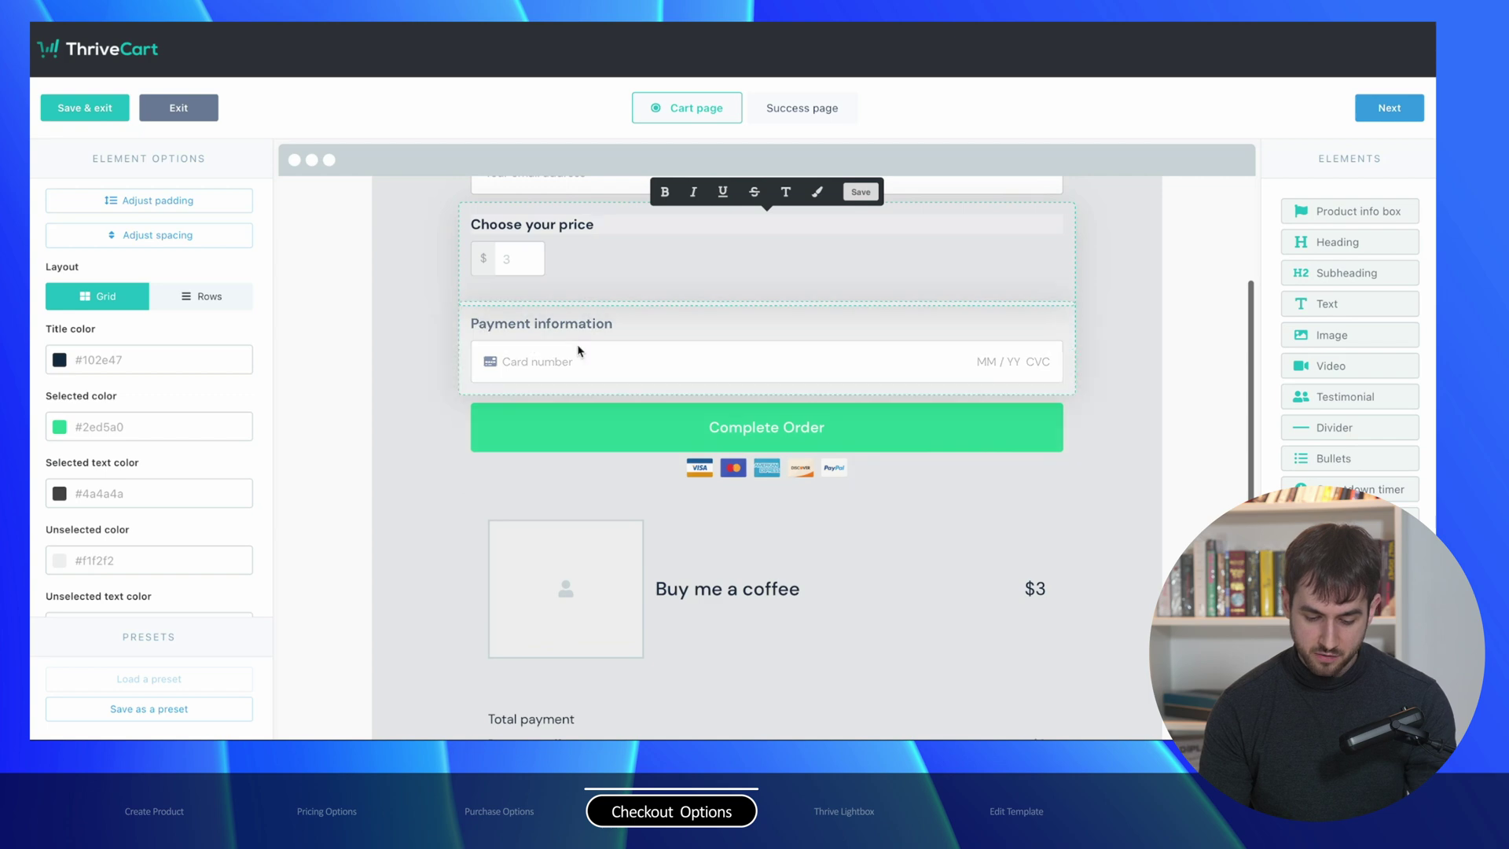
{"action": "scroll", "coordinate": [579, 348], "scroll_direction": "down", "scroll_amount": 2}
{"action": "left_click", "coordinate": [572, 605]}
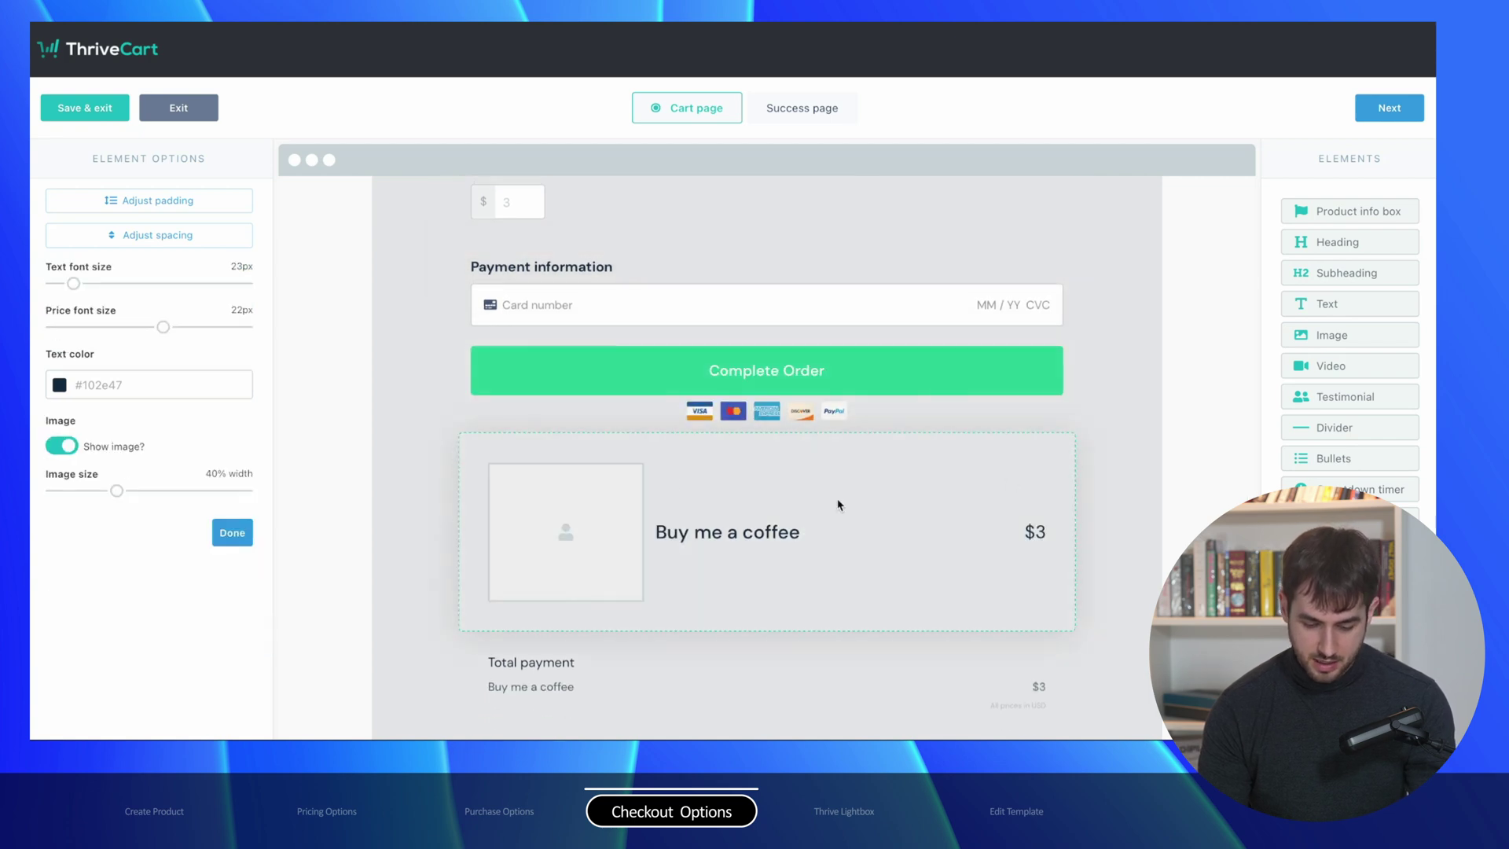
{"action": "left_click", "coordinate": [63, 445]}
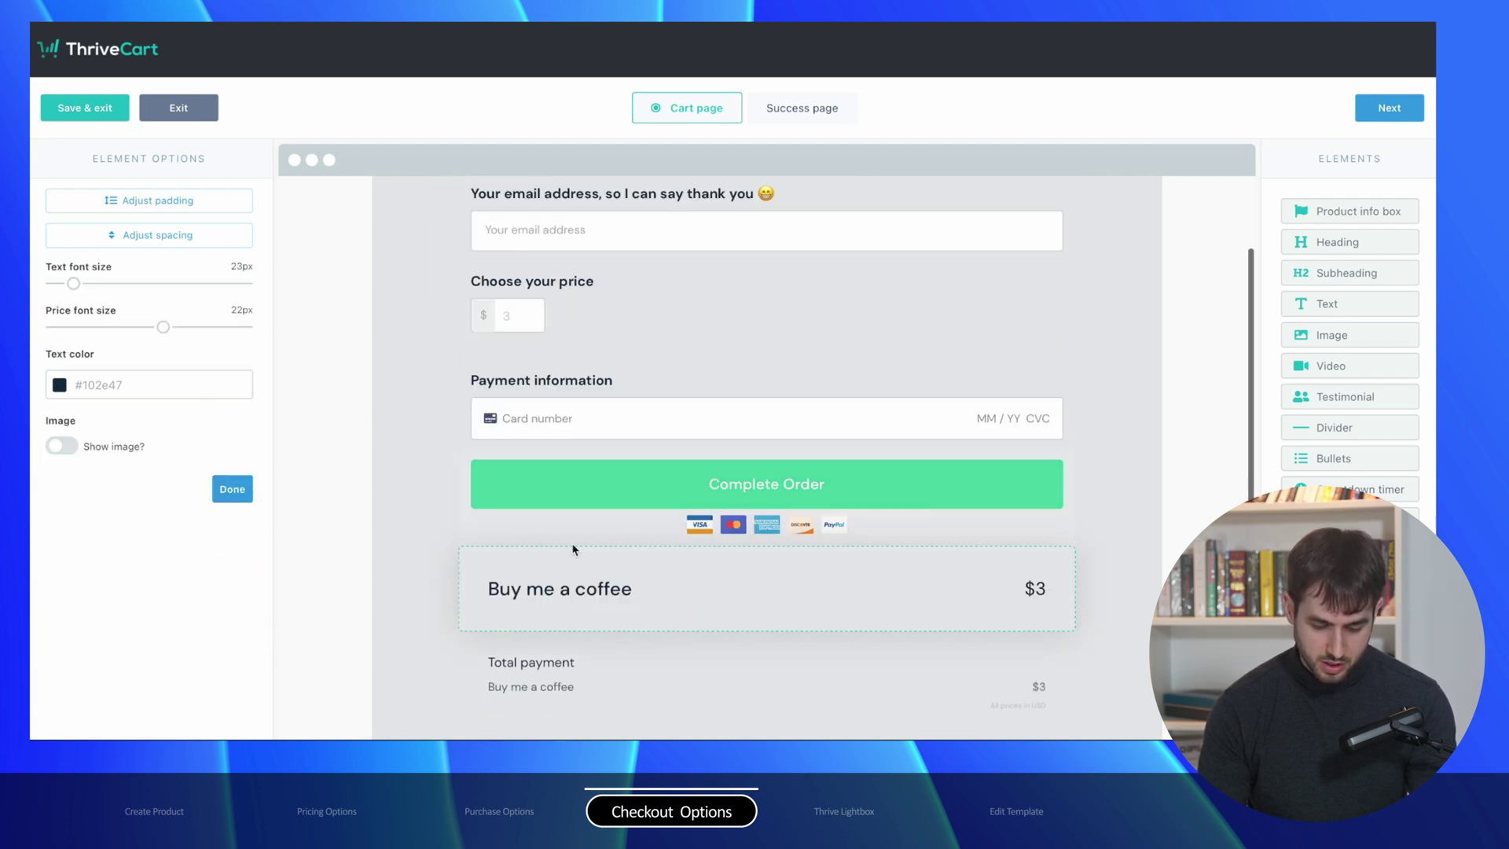
{"action": "scroll", "coordinate": [589, 566], "scroll_direction": "up", "scroll_amount": 1}
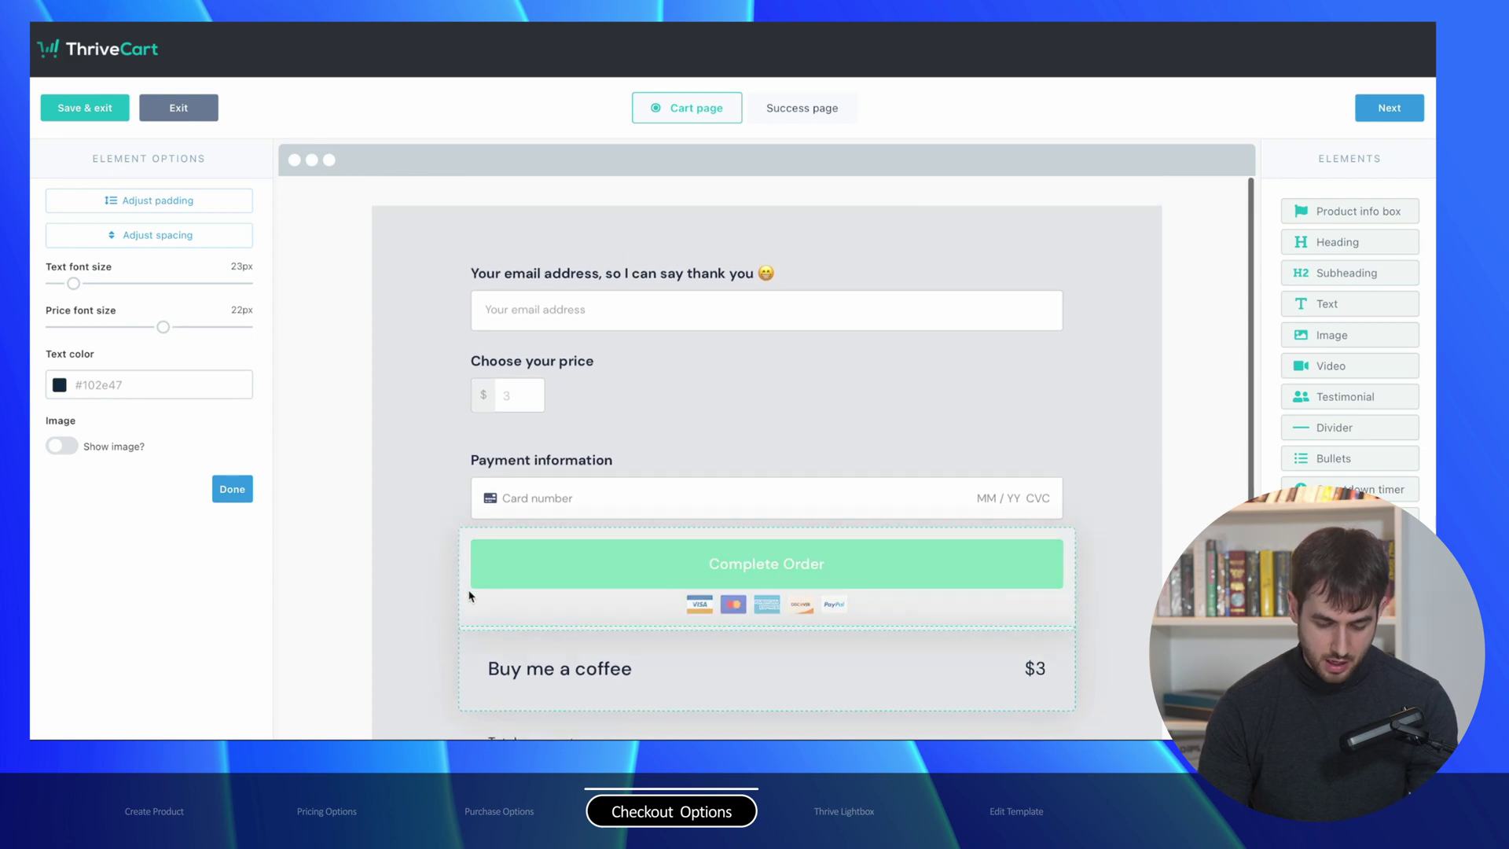
{"action": "left_click", "coordinate": [562, 608]}
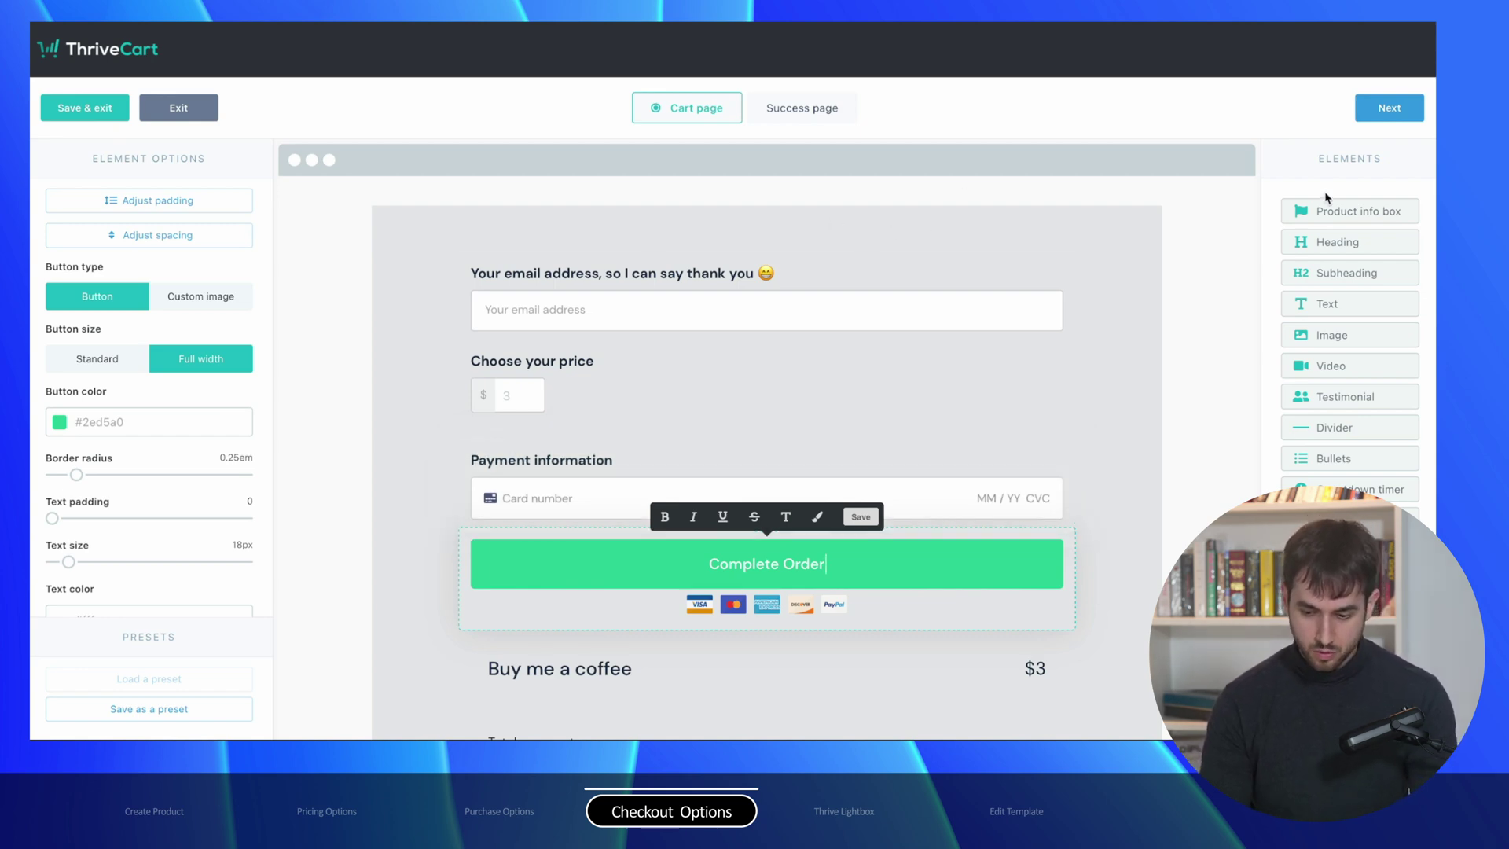
{"action": "left_click", "coordinate": [1391, 110]}
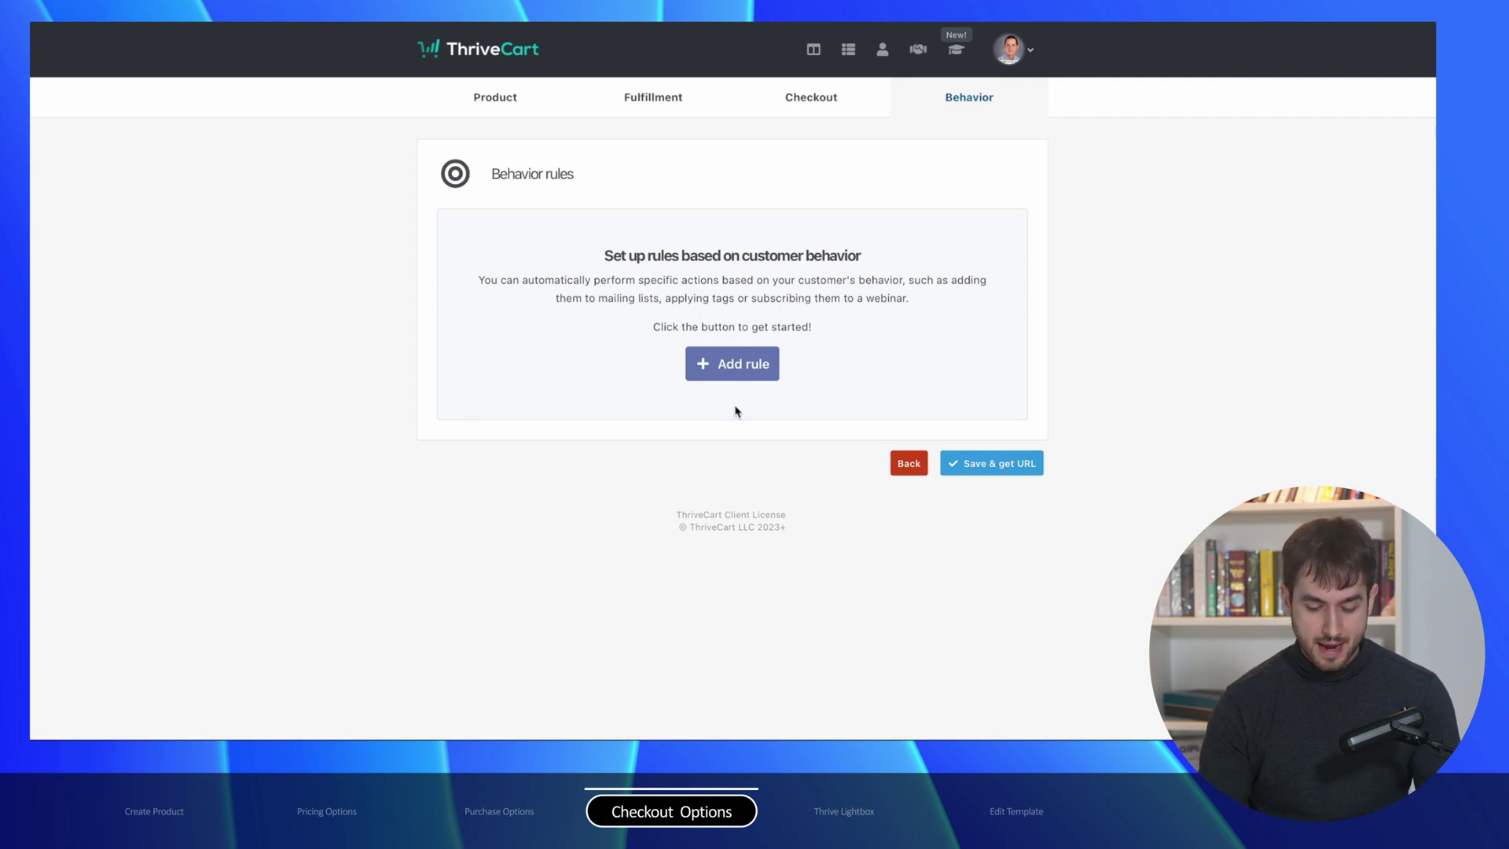
Start a new behavior rule and close it without adding one
{"action": "left_click", "coordinate": [732, 366]}
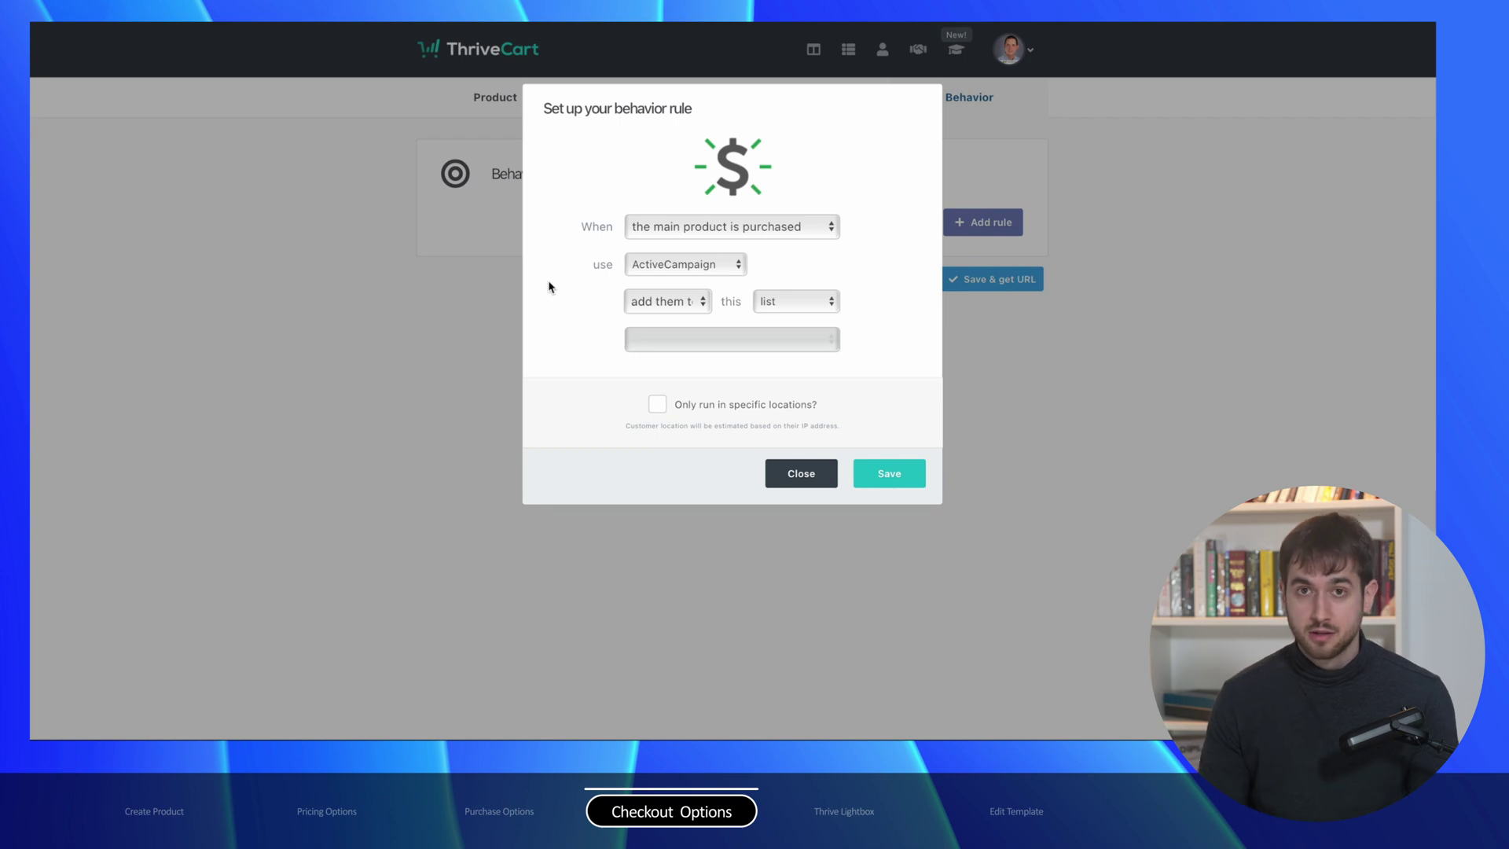
{"action": "left_click", "coordinate": [801, 475]}
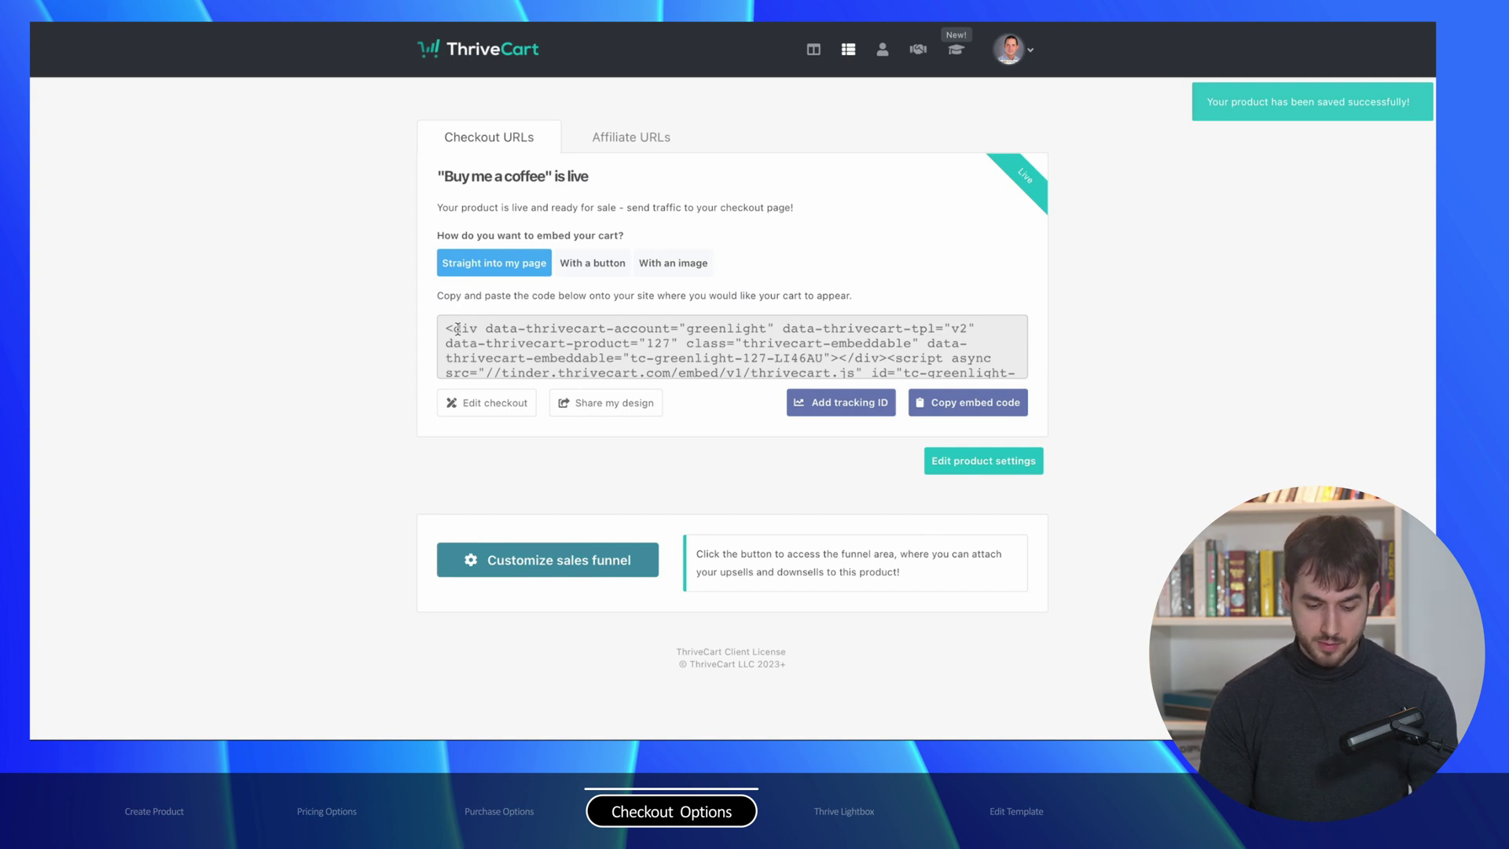
Select and copy the checkout embed code
{"action": "left_click", "coordinate": [488, 343]}
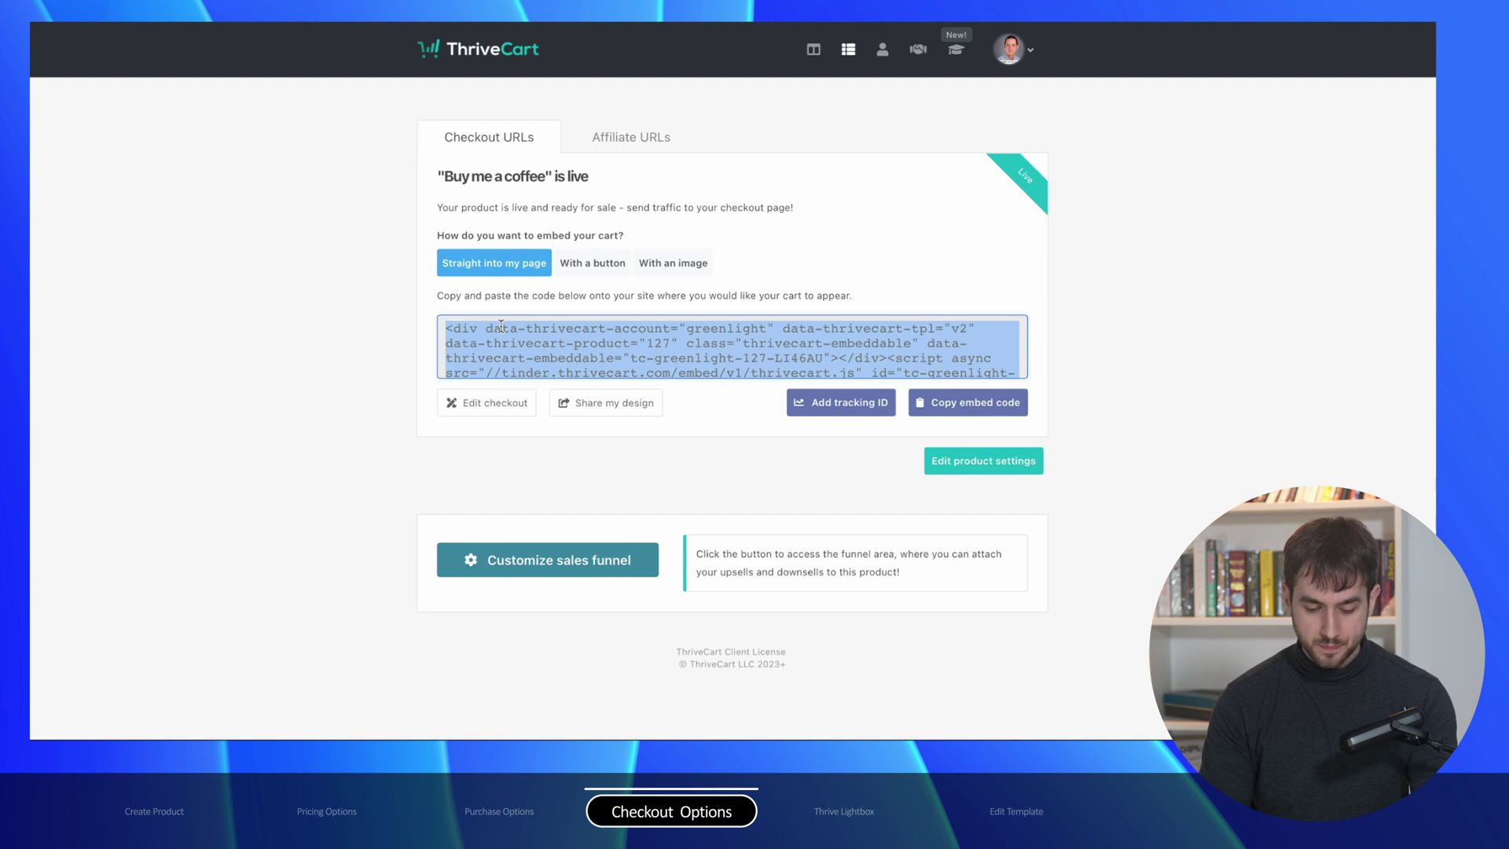
{"action": "left_click", "coordinate": [336, 318]}
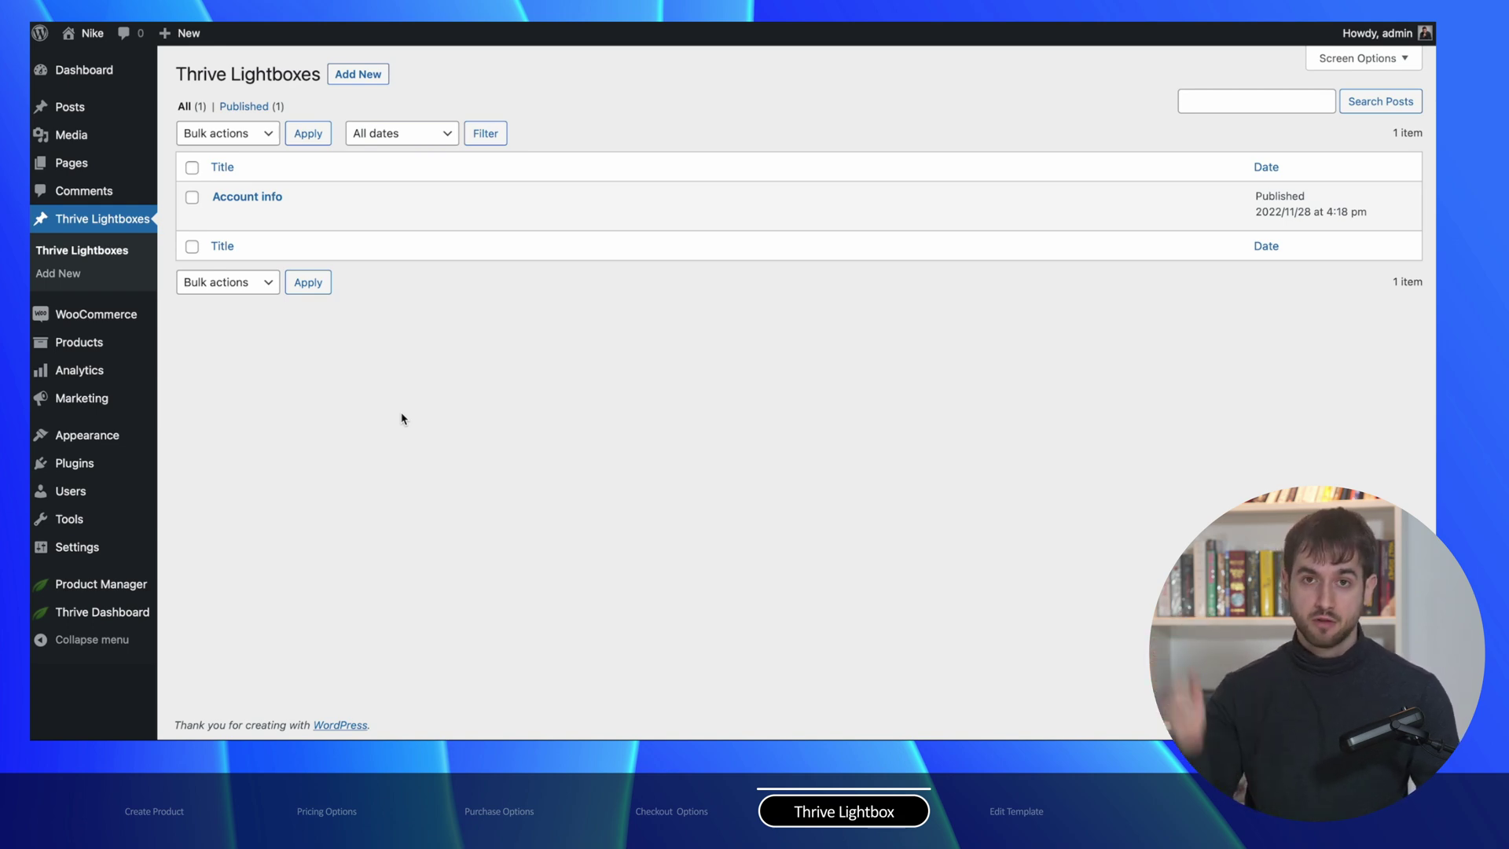
Create a new Thrive lightbox titled 'Tip' and open it in Thrive Architect
{"action": "left_click", "coordinate": [358, 74]}
{"action": "type", "text": "Tip"}
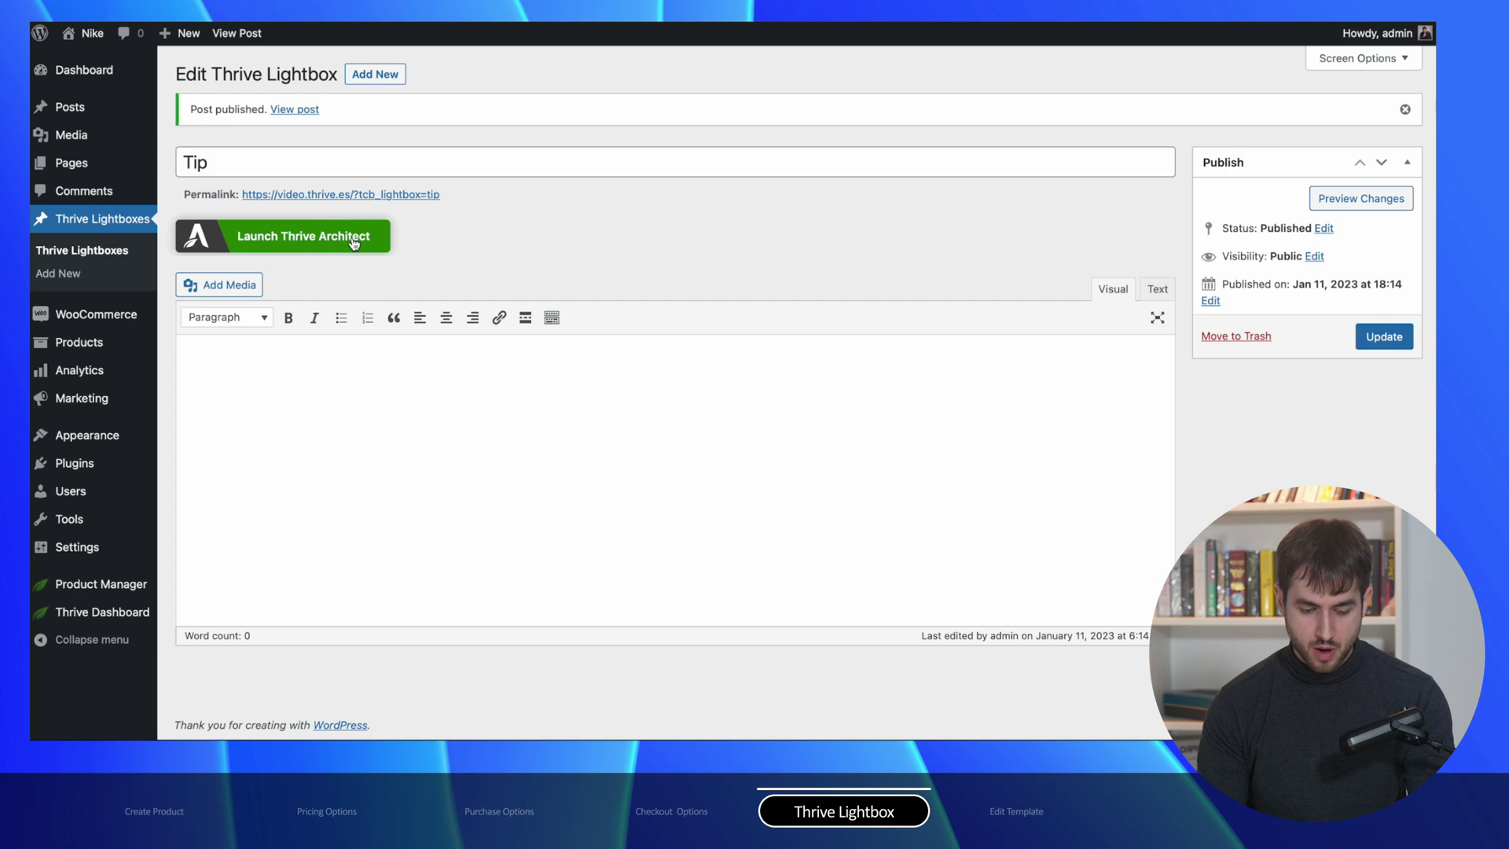
{"action": "left_click", "coordinate": [354, 237]}
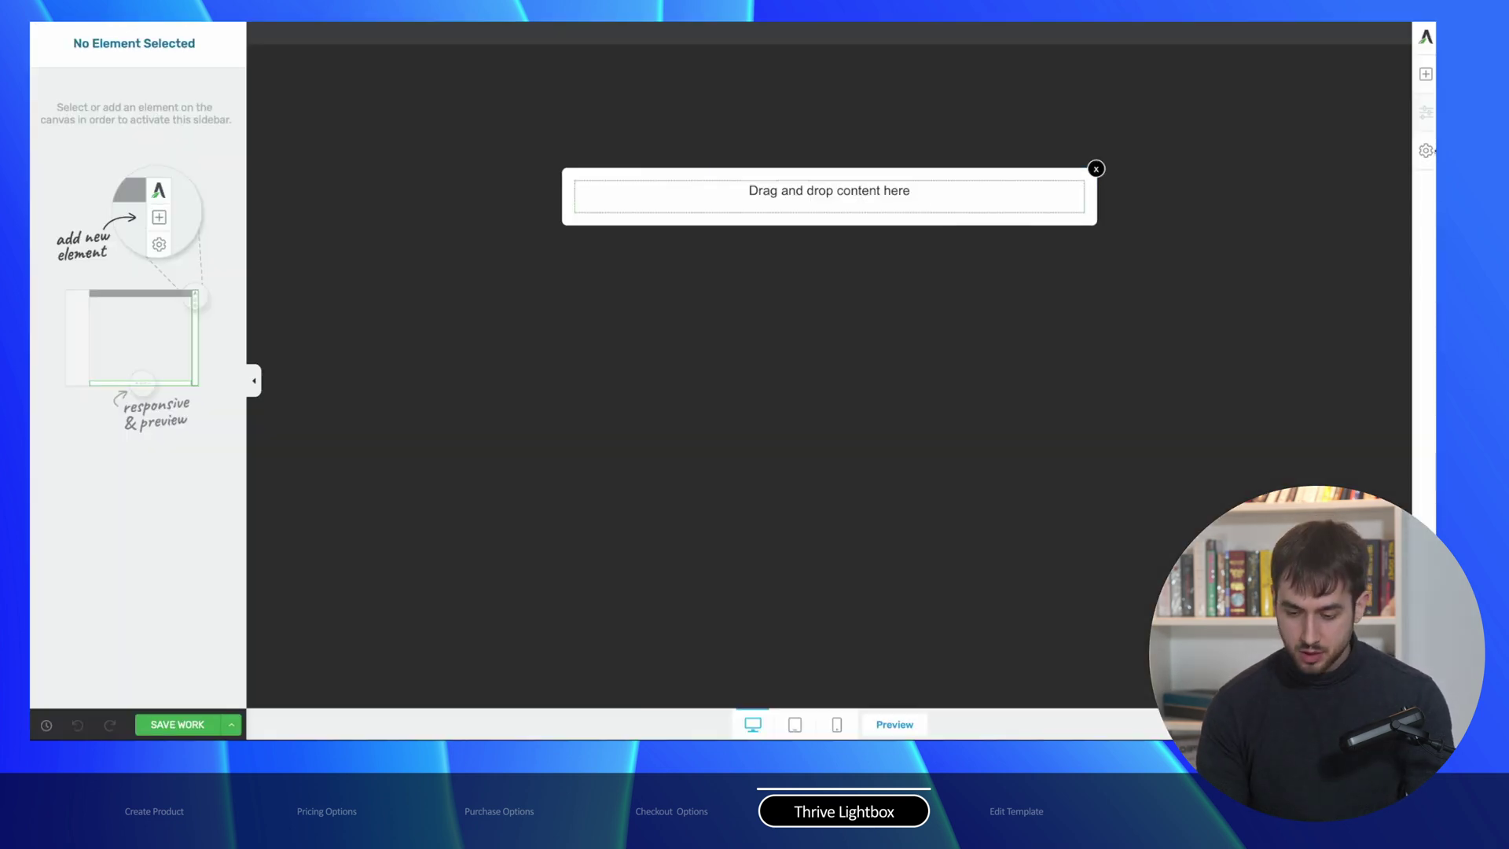
Add a Custom HTML element holding the pasted ThriveCart checkout embed code, save, and preview it
{"action": "left_click", "coordinate": [1424, 76]}
{"action": "type", "text": "html"}
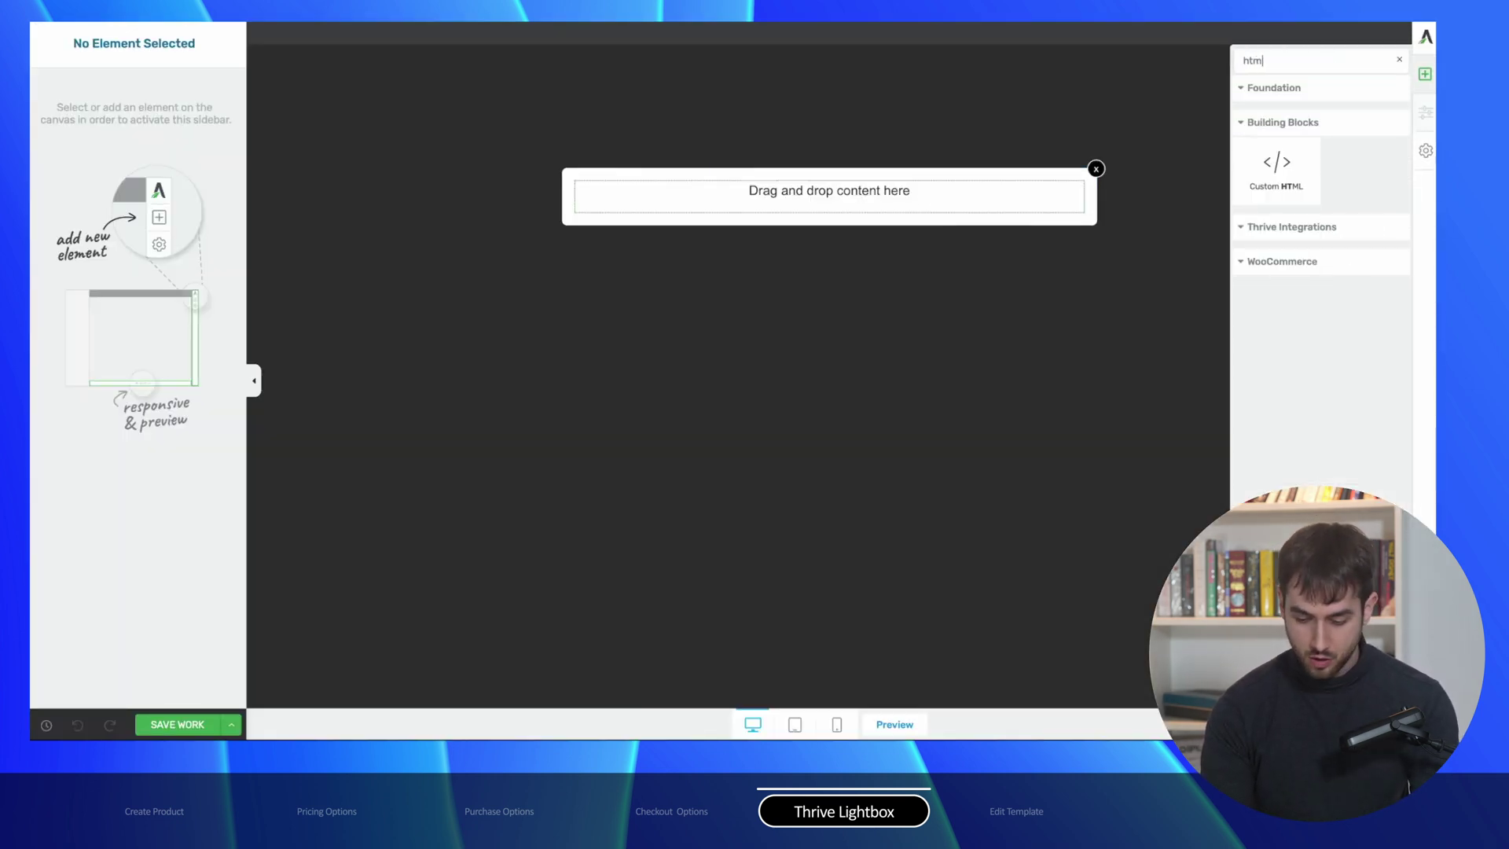
{"action": "left_click_drag", "start_coordinate": [1273, 161], "coordinate": [912, 201]}
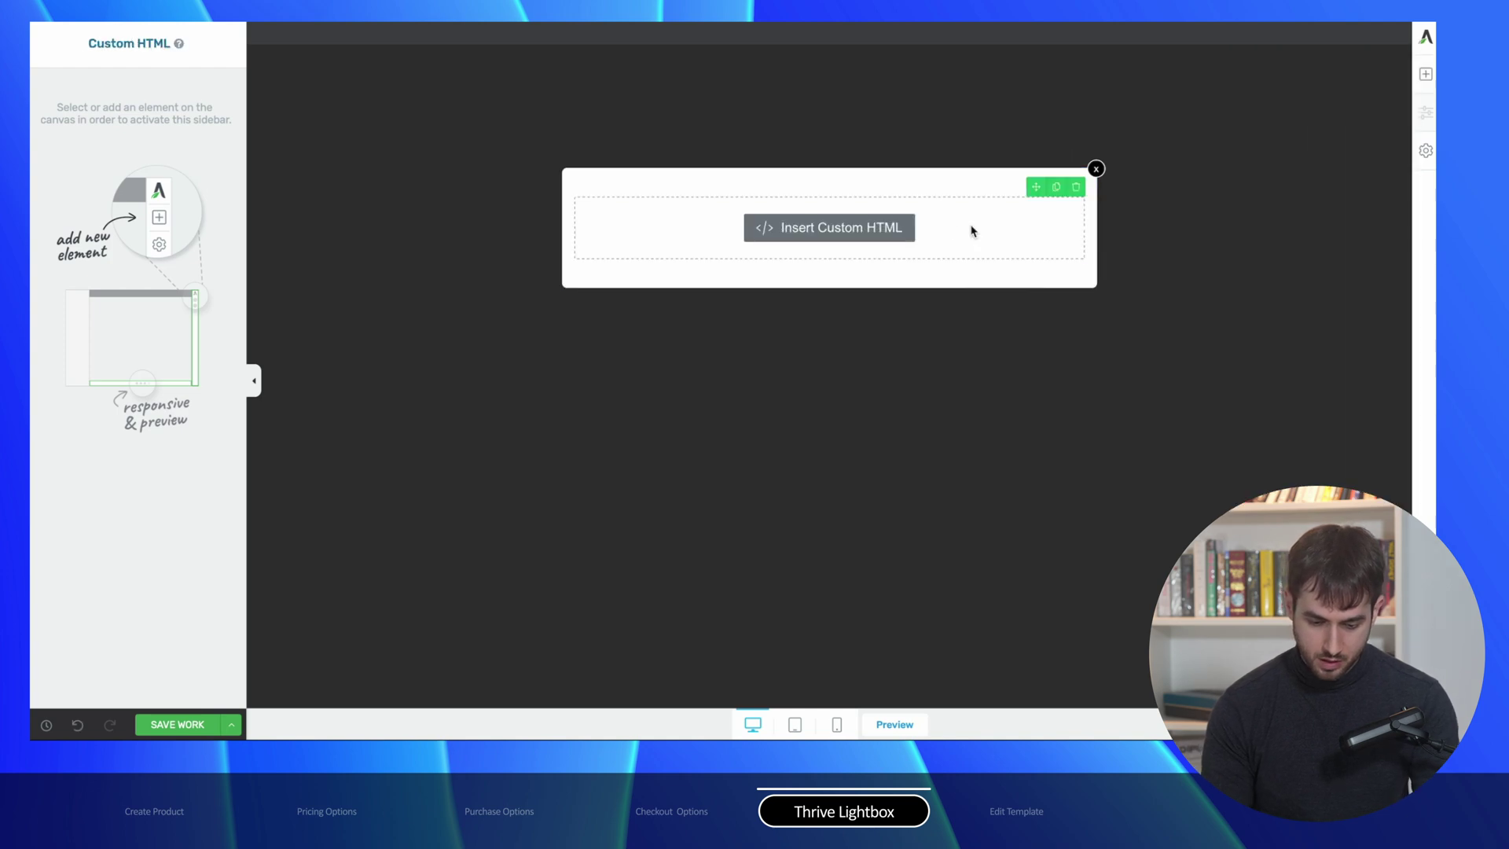
{"action": "left_click", "coordinate": [803, 224]}
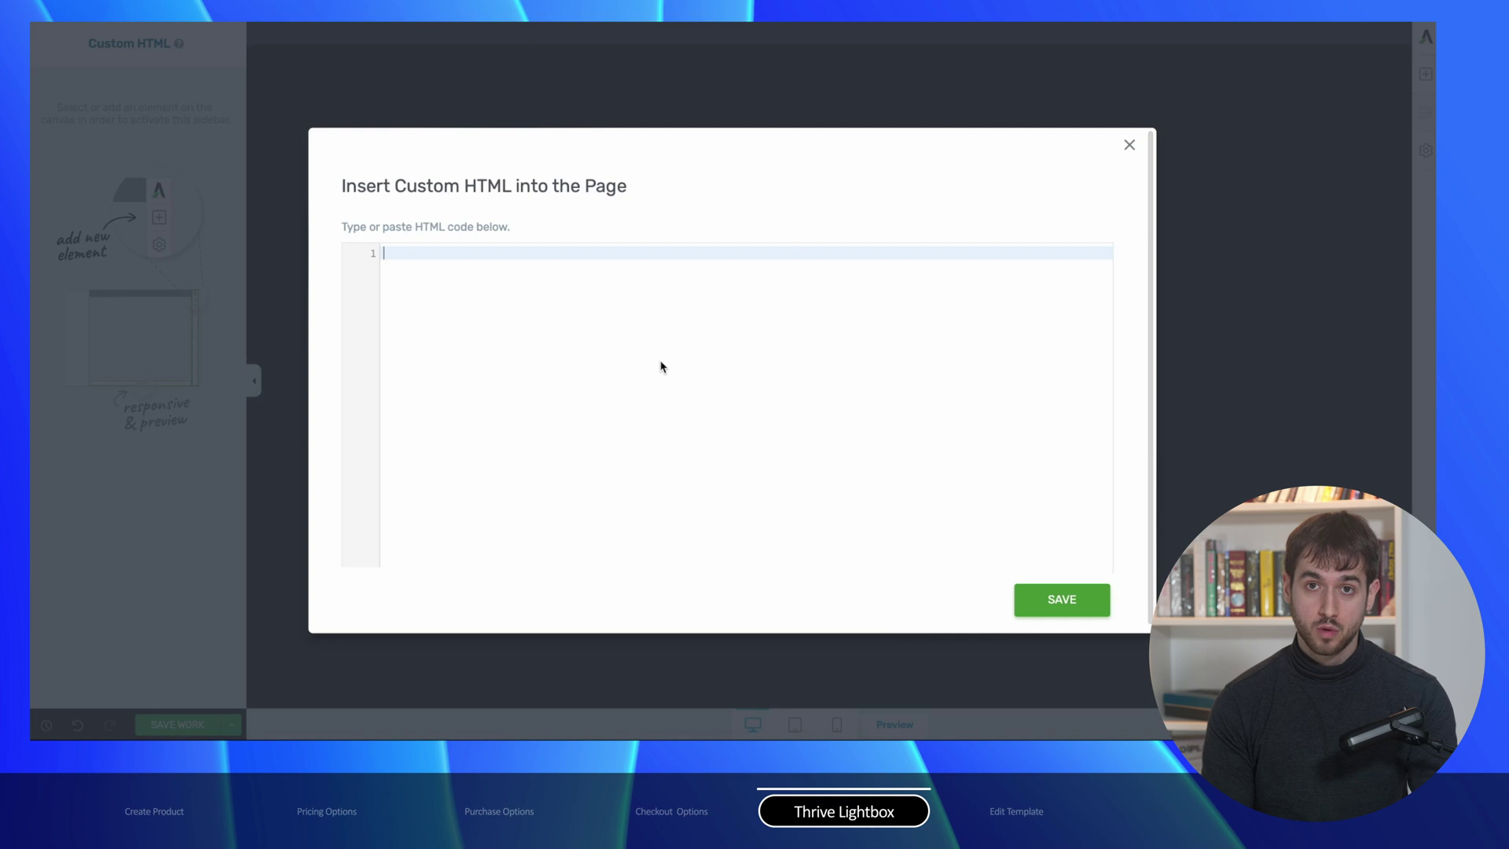
{"action": "key", "text": "ctrl+v"}
{"action": "left_click", "coordinate": [1062, 598]}
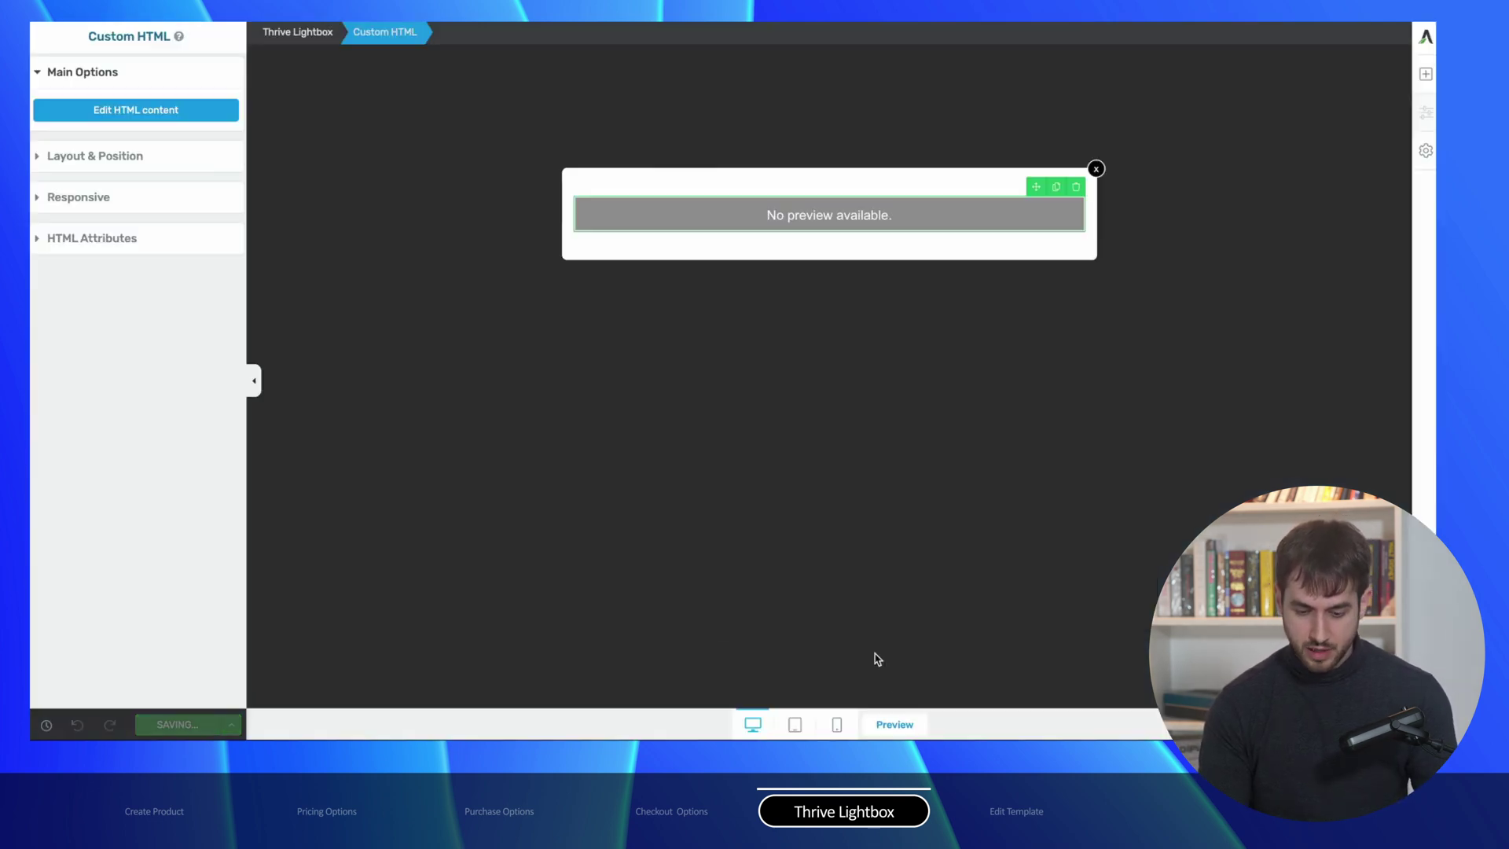
{"action": "left_click", "coordinate": [894, 724]}
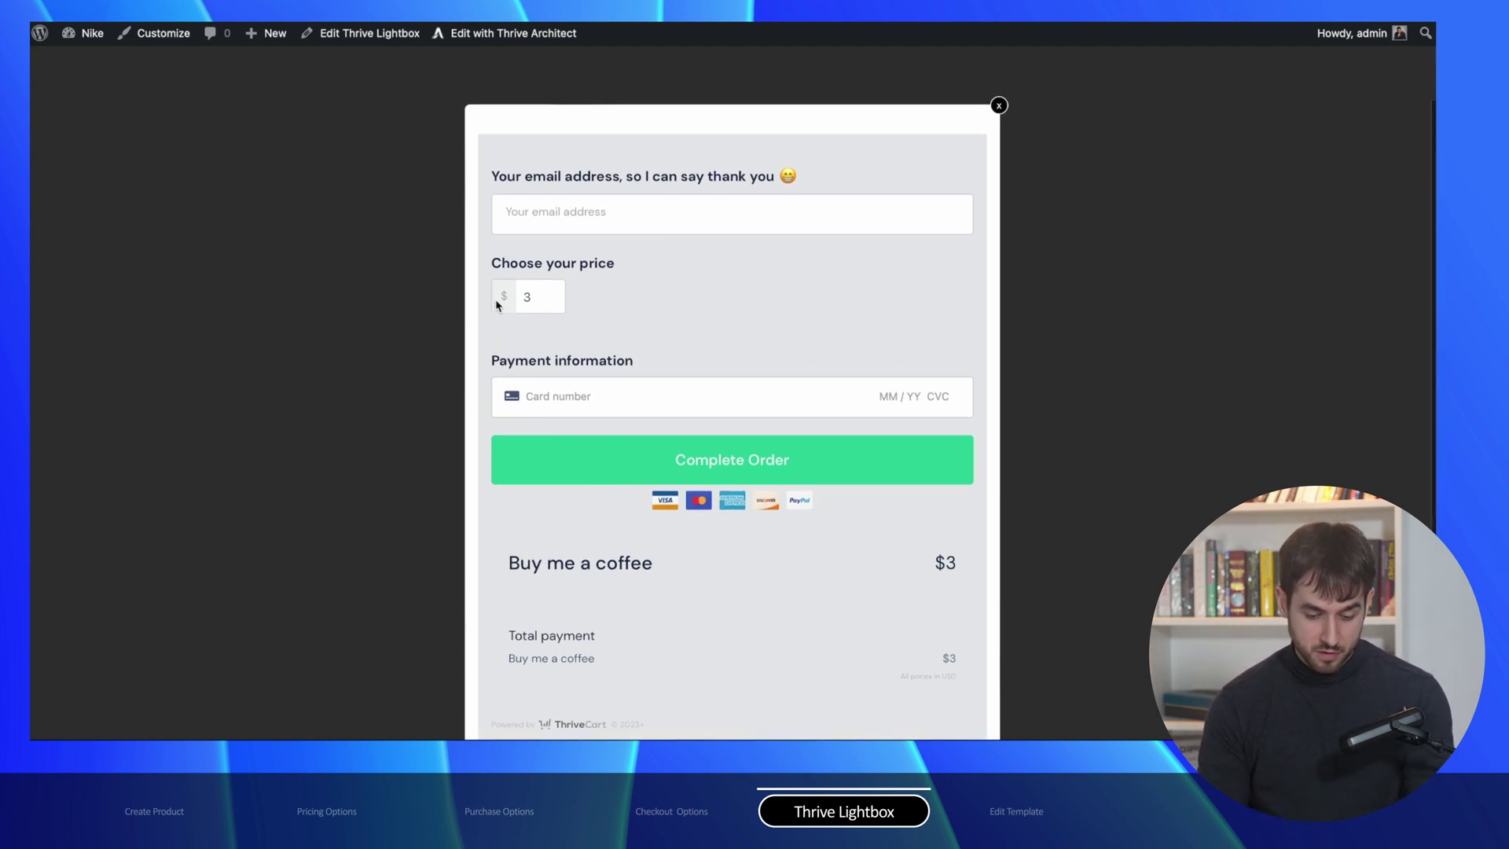
Try the lightbox checkout price at $4, $5, $10 and $100 to see each message
{"action": "double_click", "coordinate": [533, 279]}
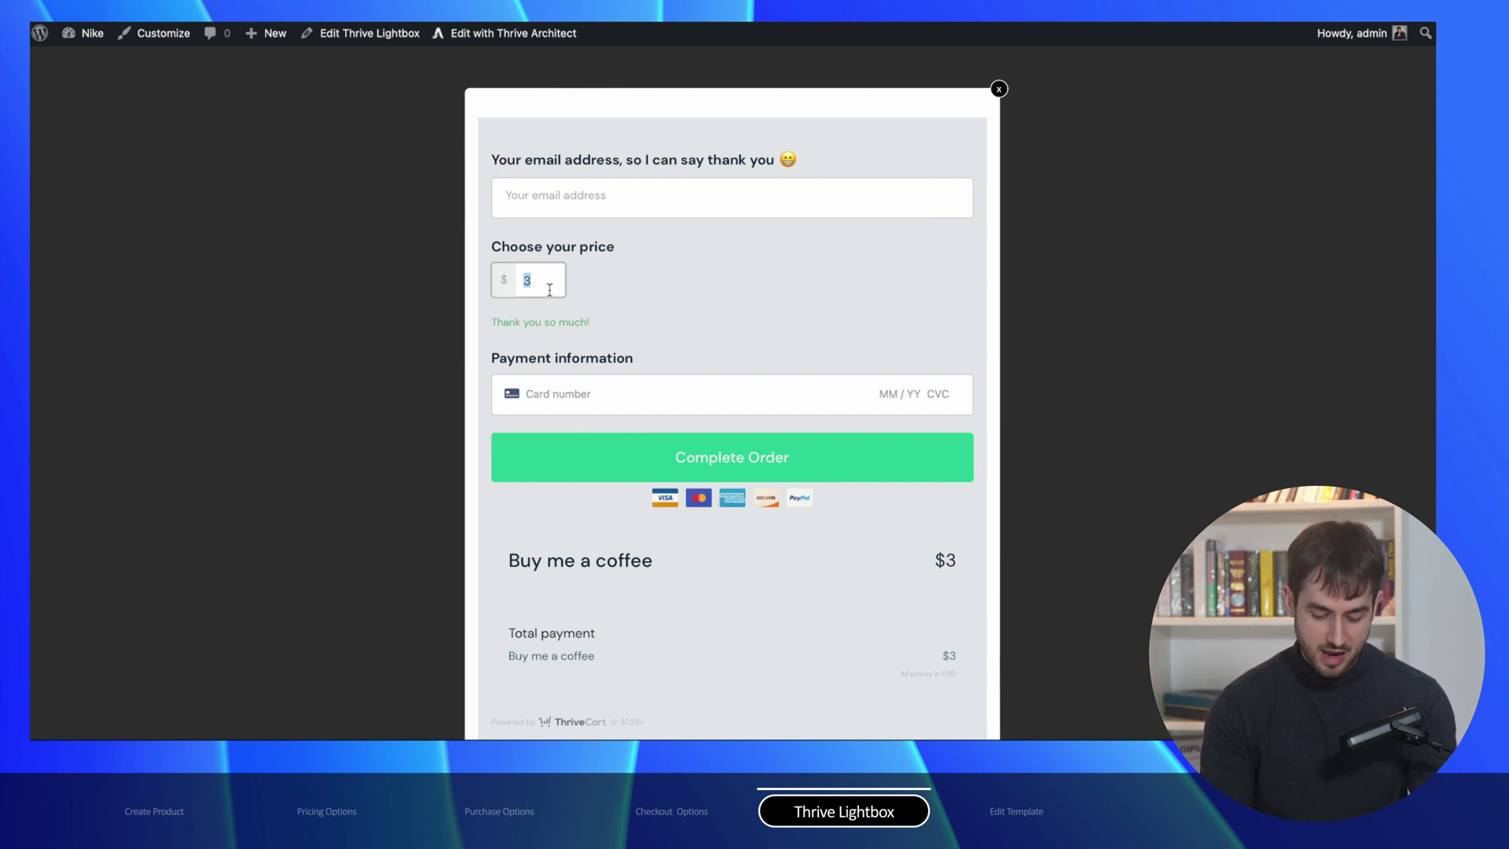
{"action": "type", "text": "4"}
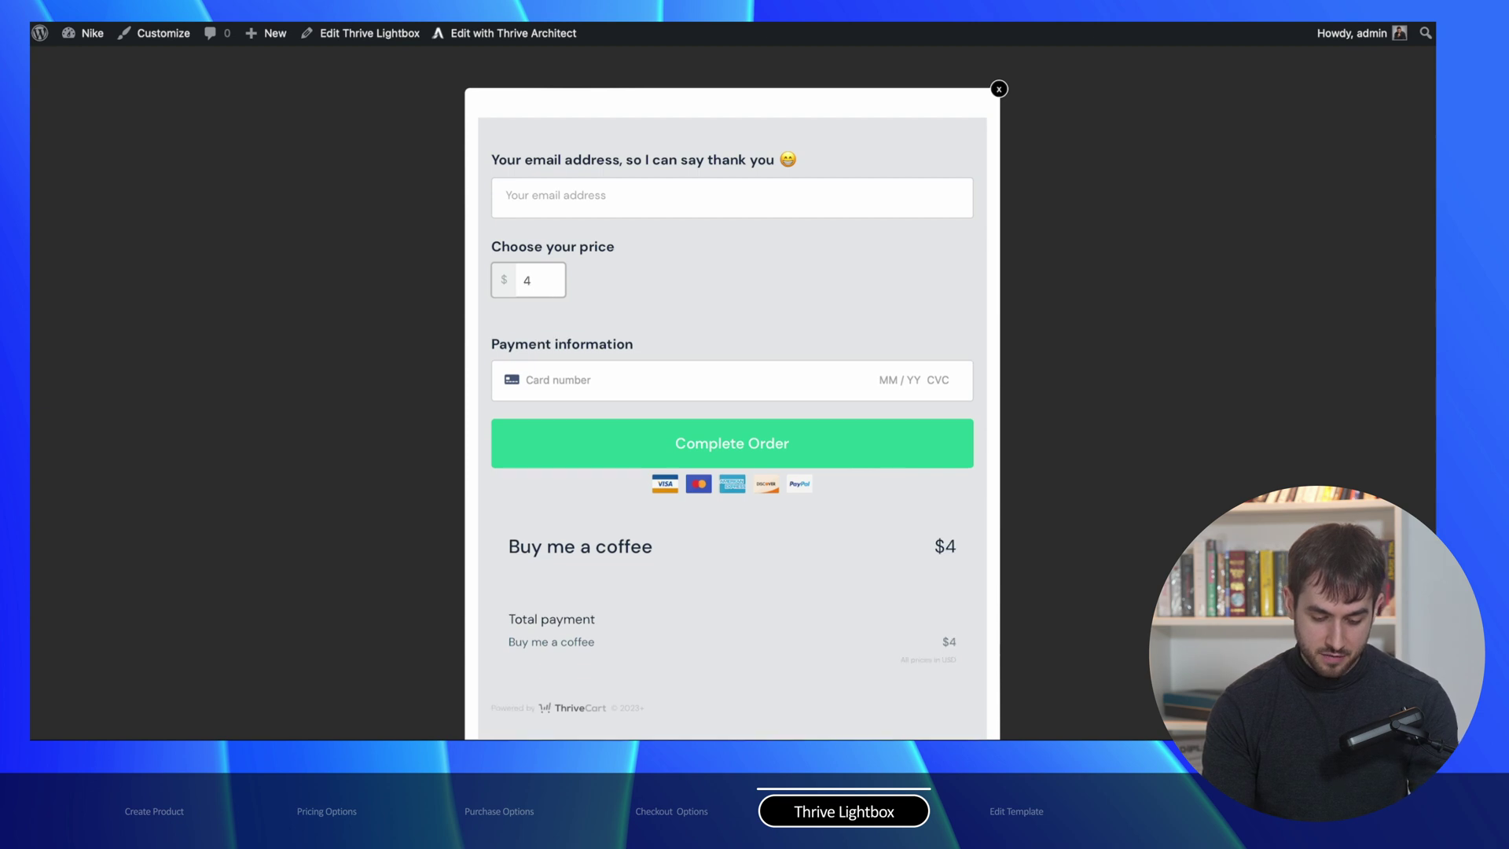
{"action": "key", "text": "BackSpace"}
{"action": "type", "text": "5"}
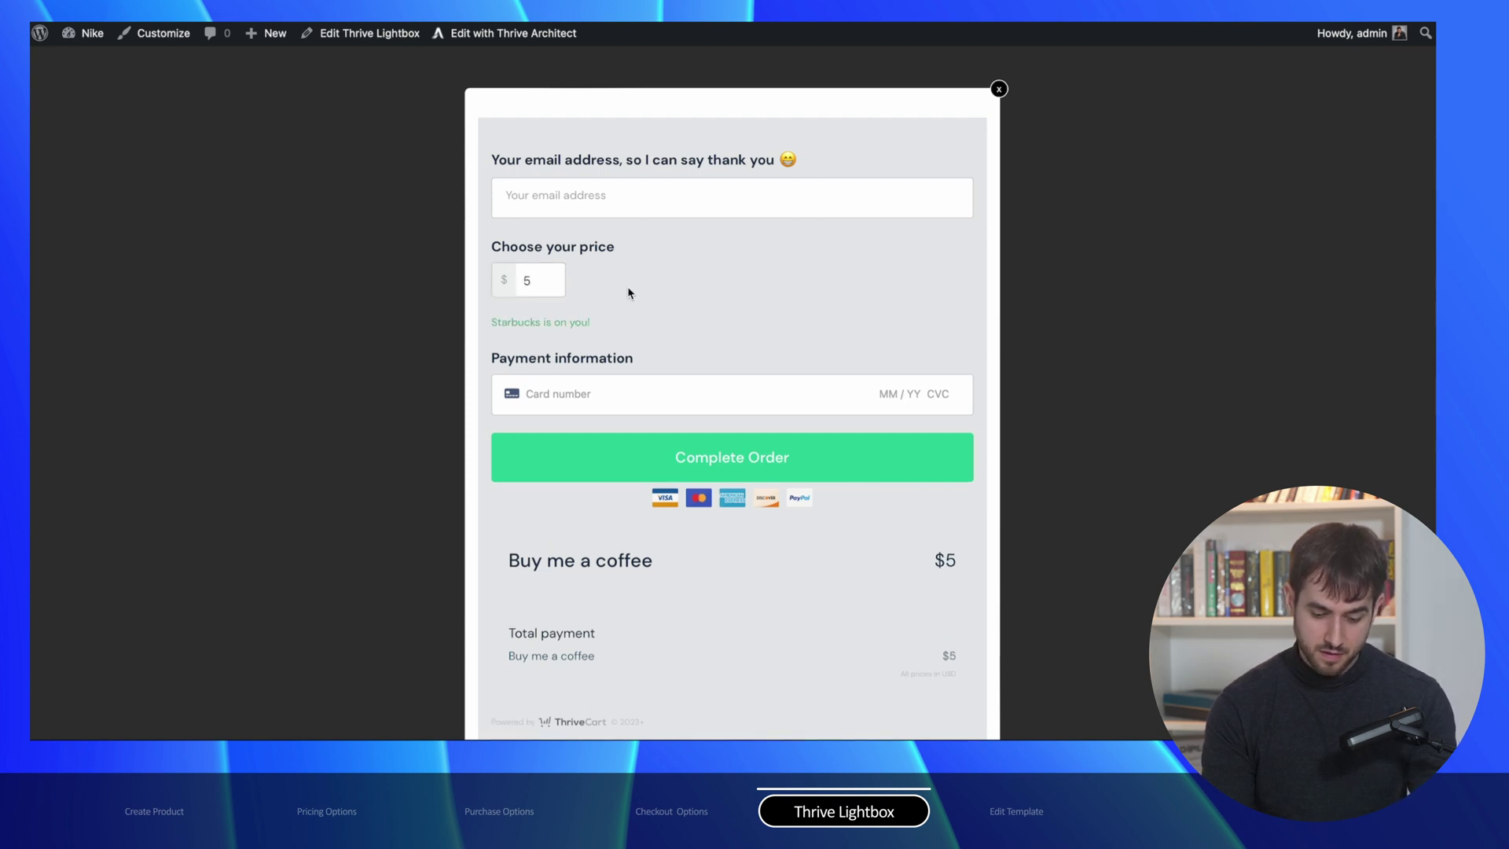
{"action": "double_click", "coordinate": [551, 288]}
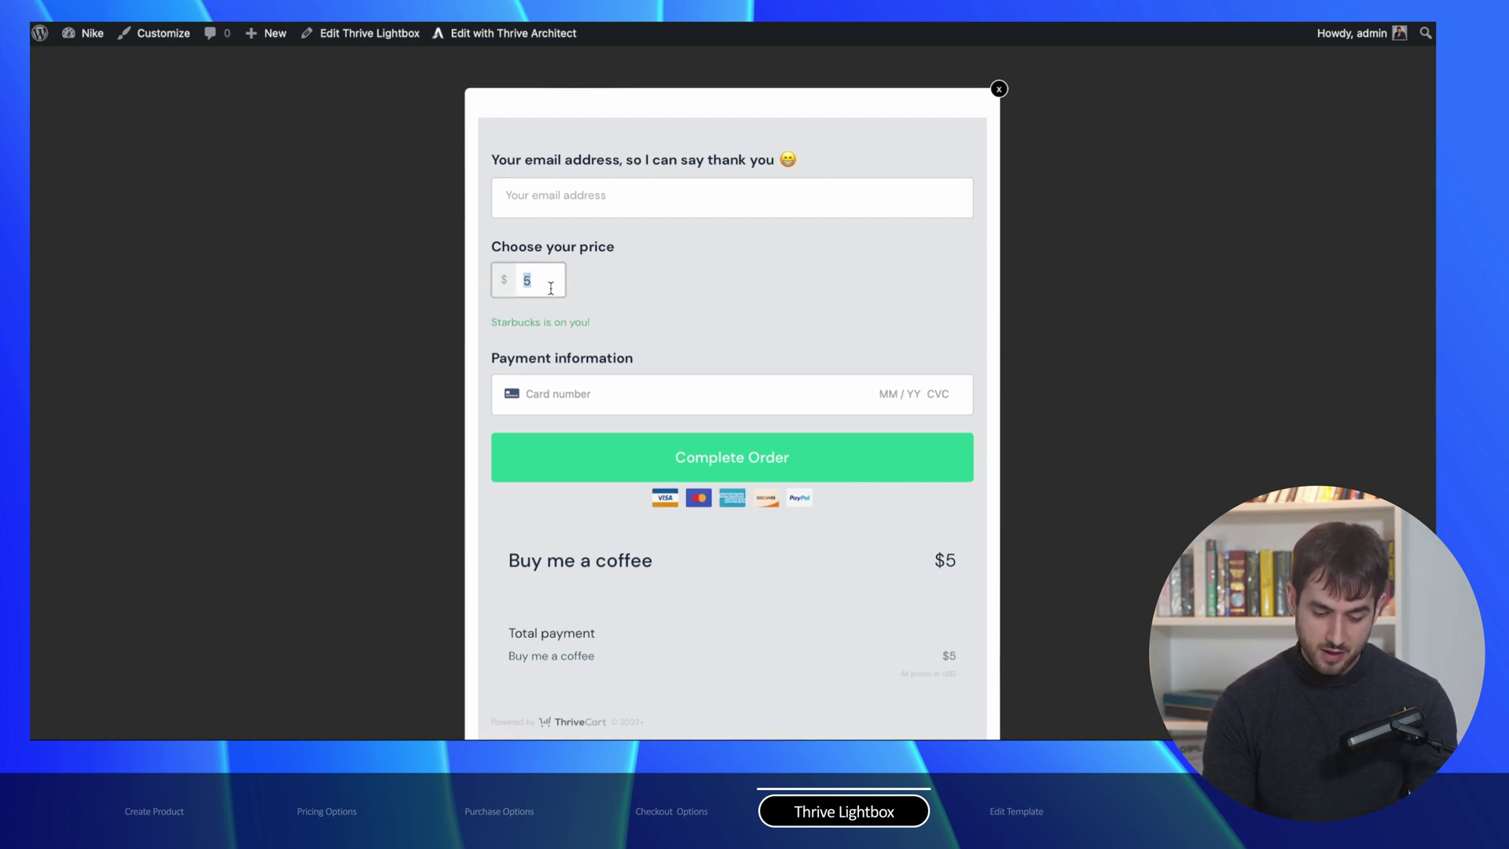
{"action": "type", "text": "10"}
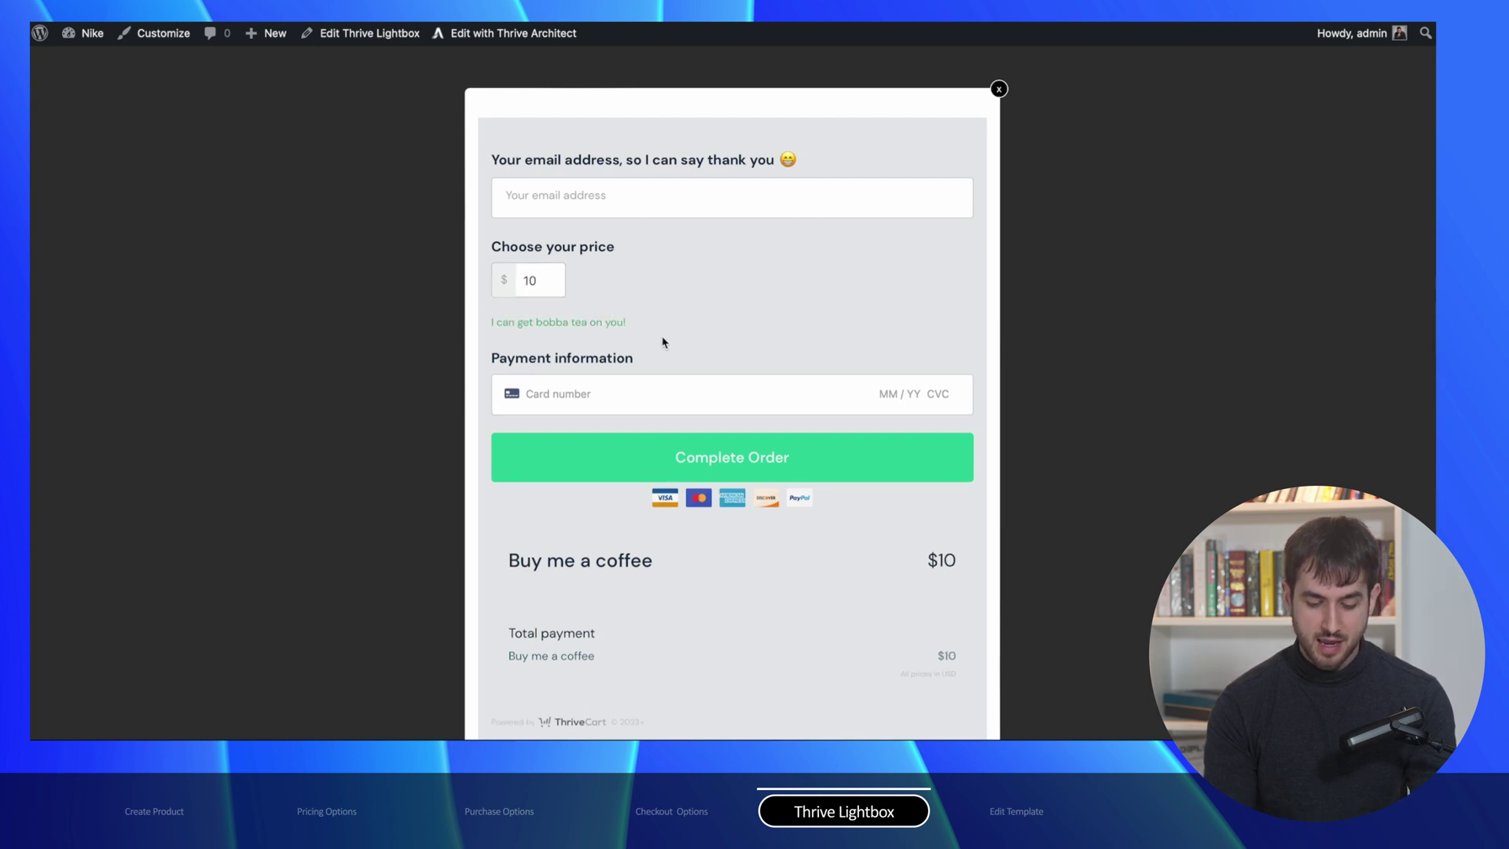
{"action": "left_click", "coordinate": [542, 280]}
{"action": "key", "text": "BackSpace"}
{"action": "key", "text": "BackSpace"}
{"action": "type", "text": "100"}
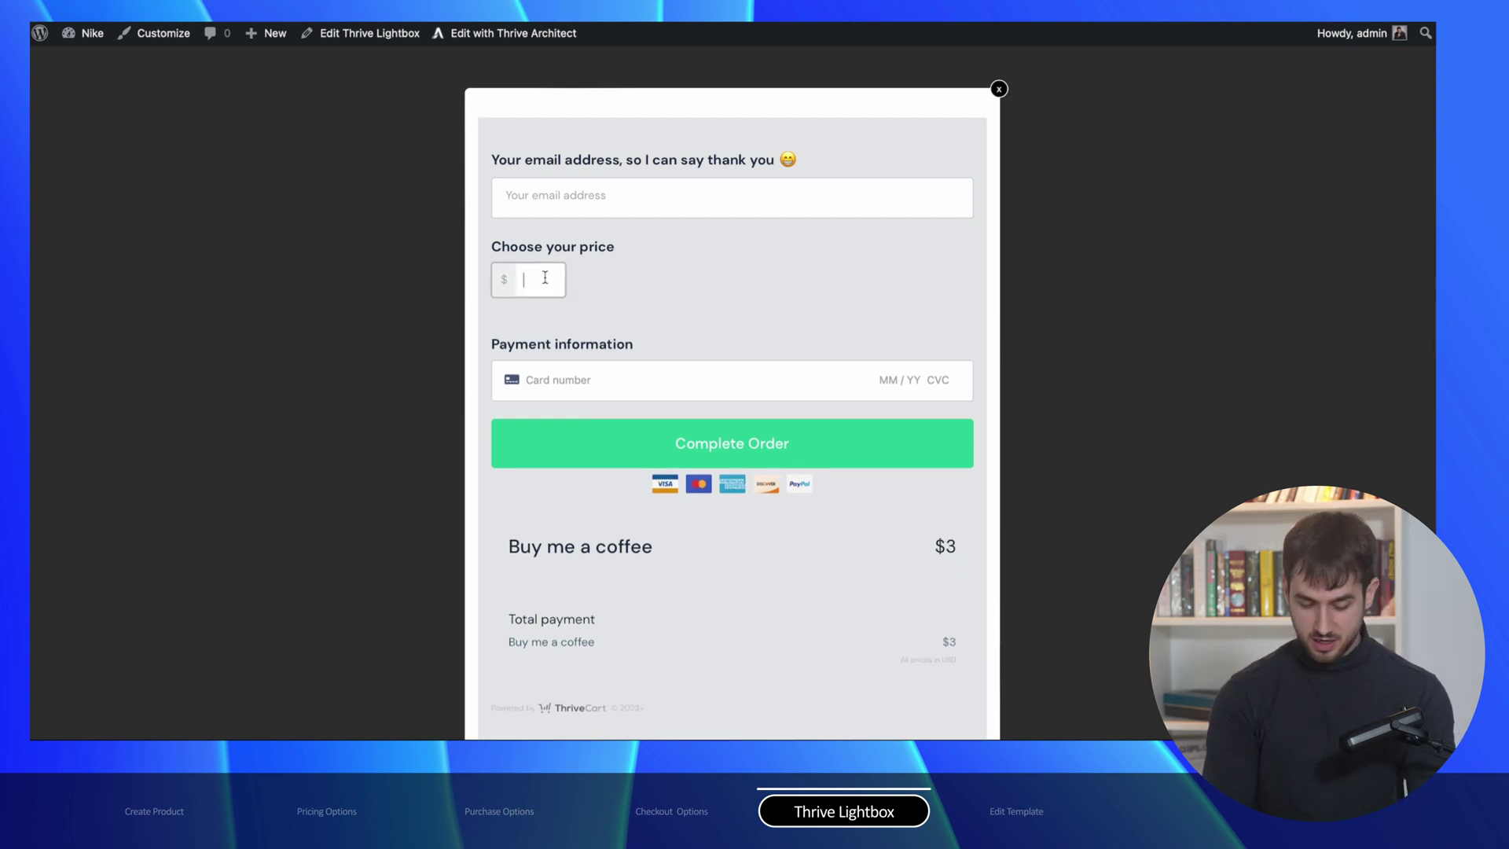
{"action": "left_click", "coordinate": [629, 302]}
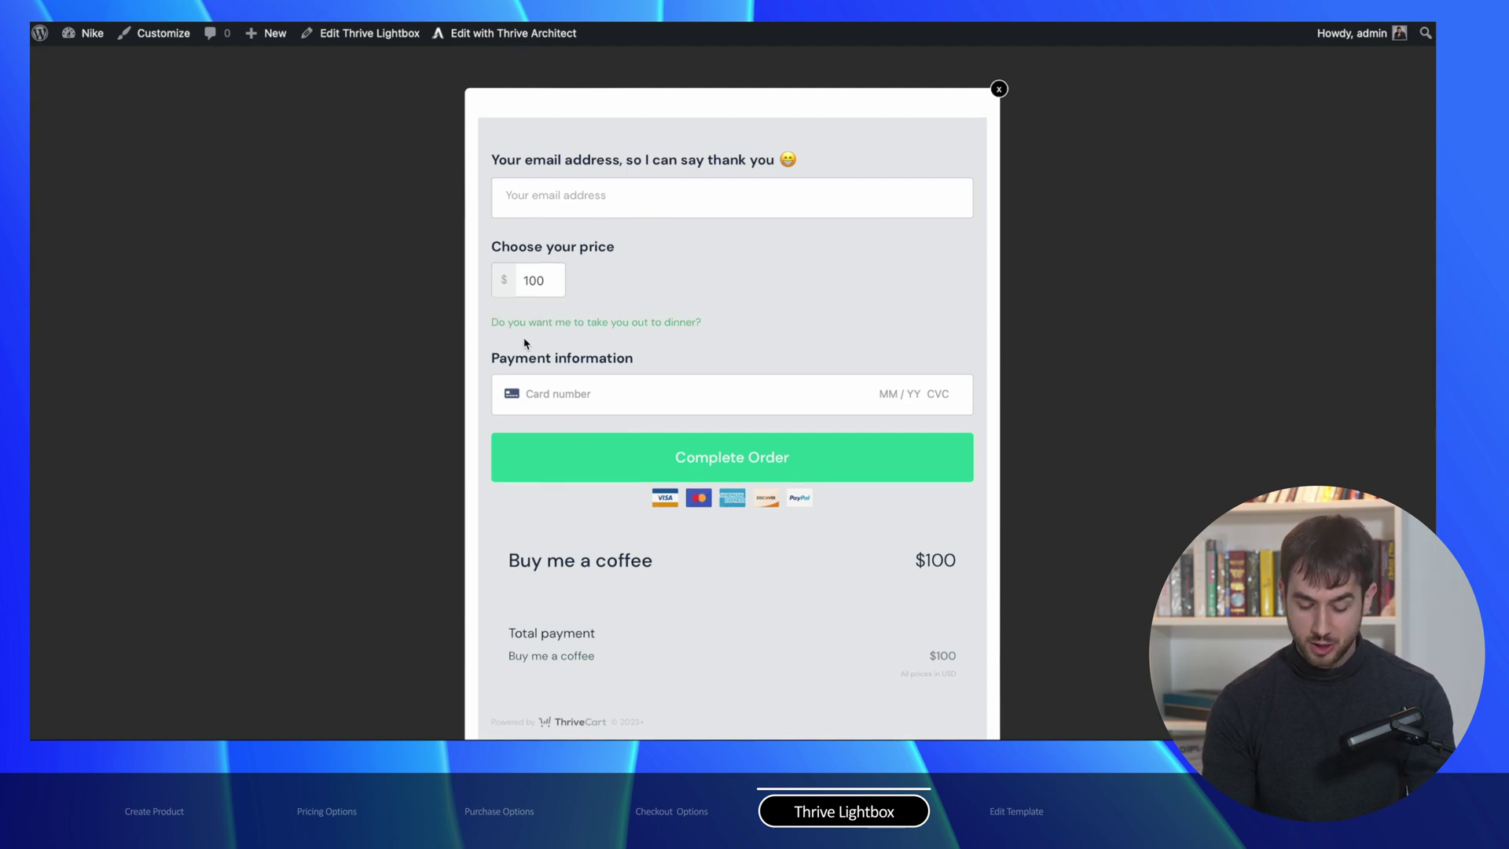
{"action": "scroll", "coordinate": [829, 315], "scroll_direction": "down", "scroll_amount": 2}
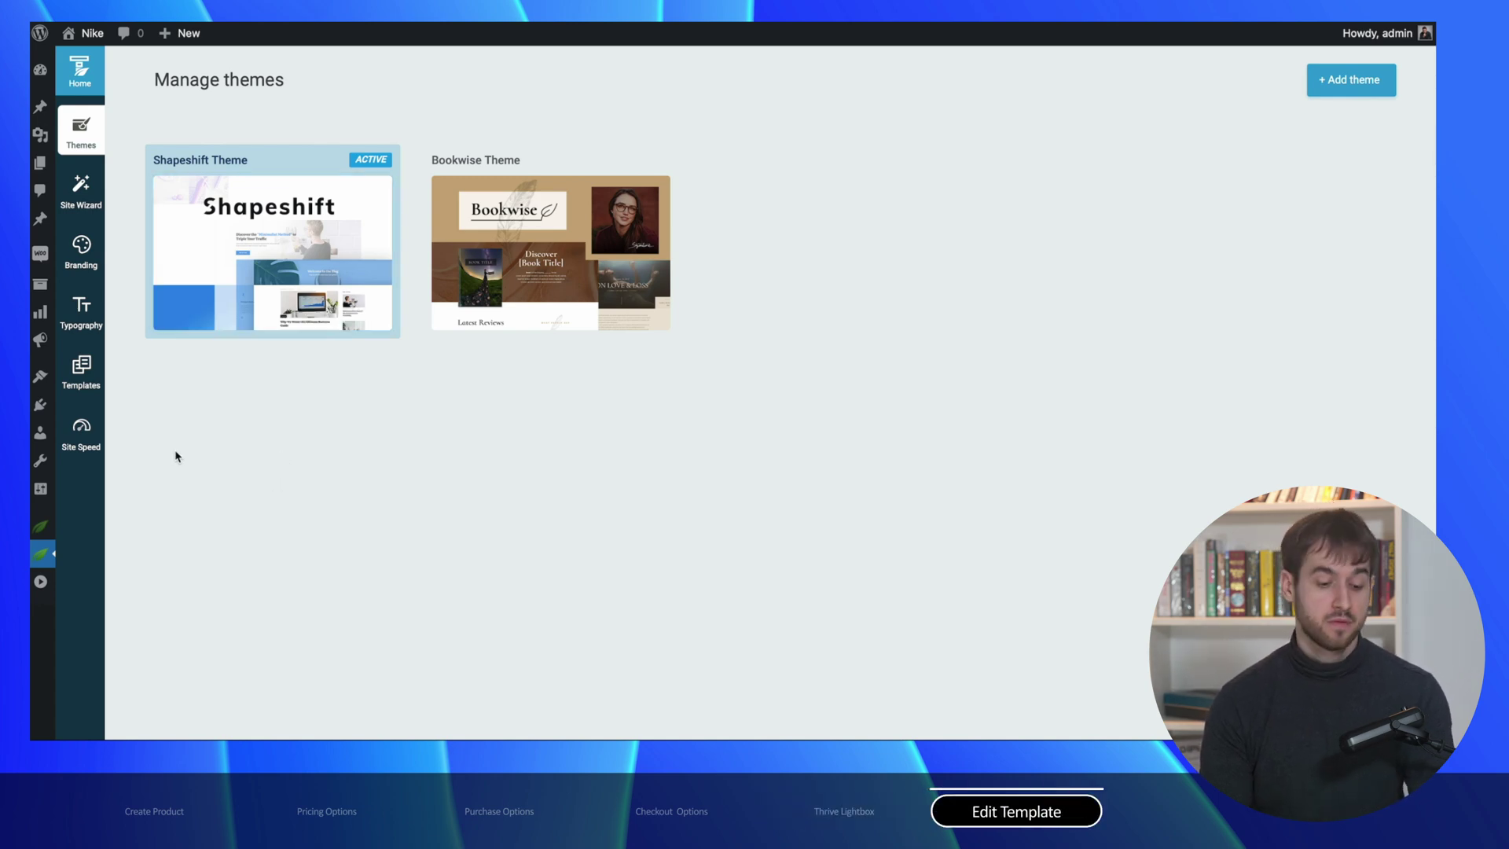
Open the Default Post template from Single Content Templates for editing
{"action": "left_click", "coordinate": [81, 371]}
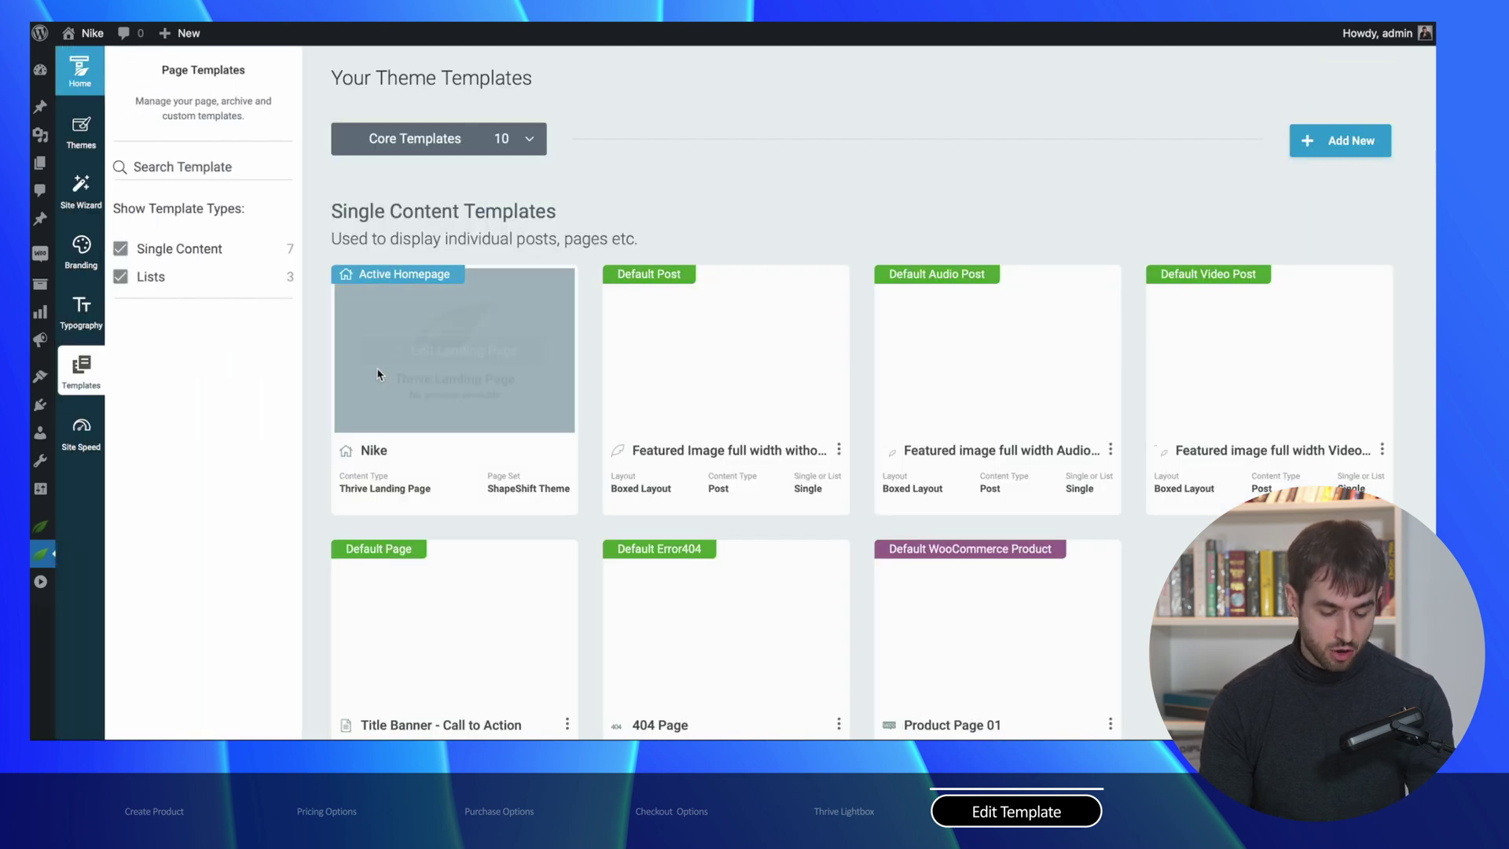
{"action": "scroll", "coordinate": [701, 174], "scroll_direction": "down", "scroll_amount": 3}
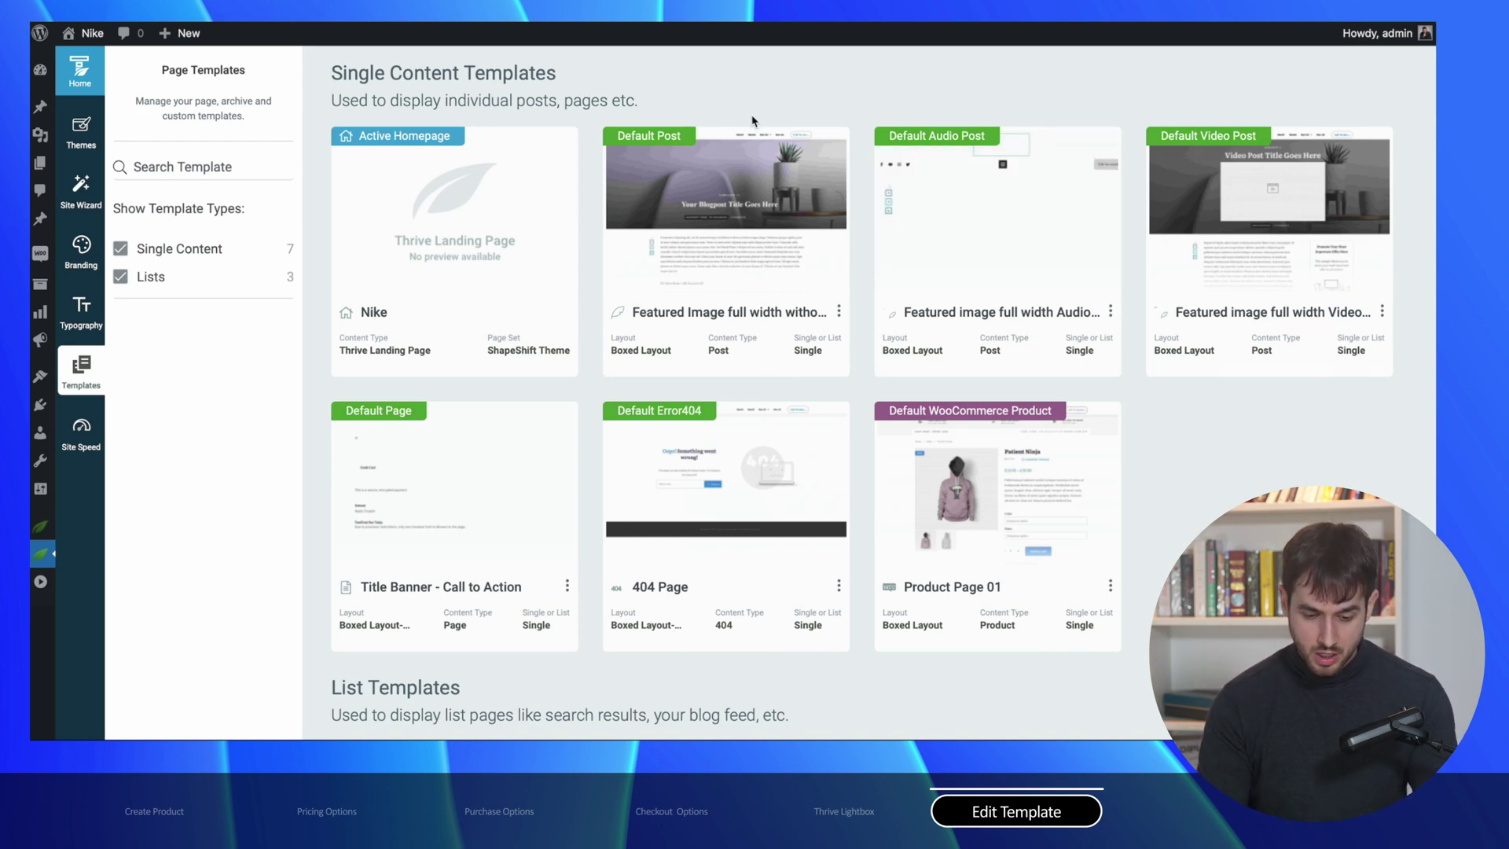
{"action": "mouse_move", "coordinate": [716, 212]}
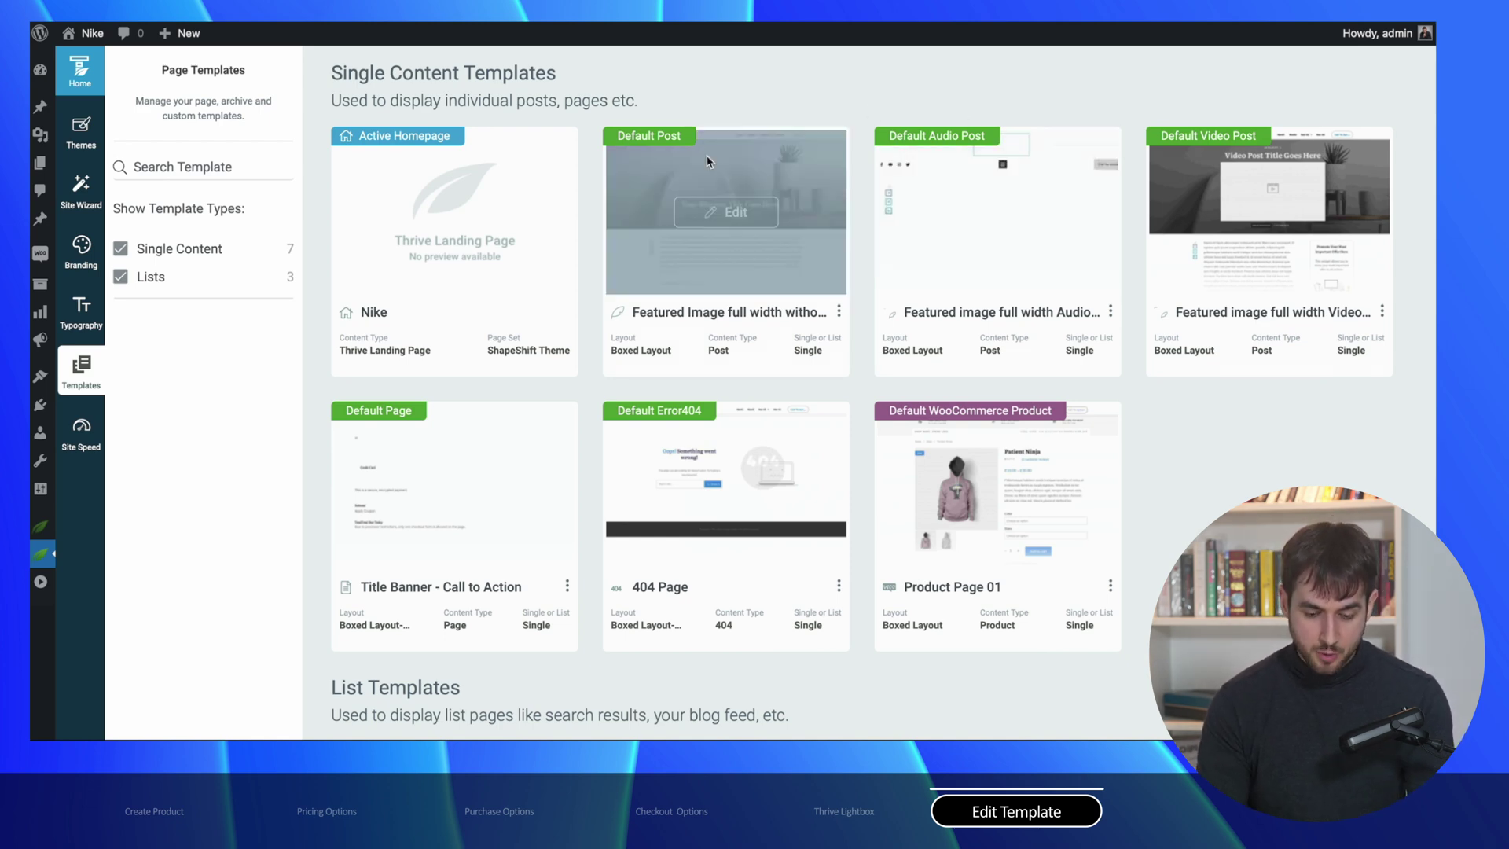
{"action": "left_click", "coordinate": [716, 212]}
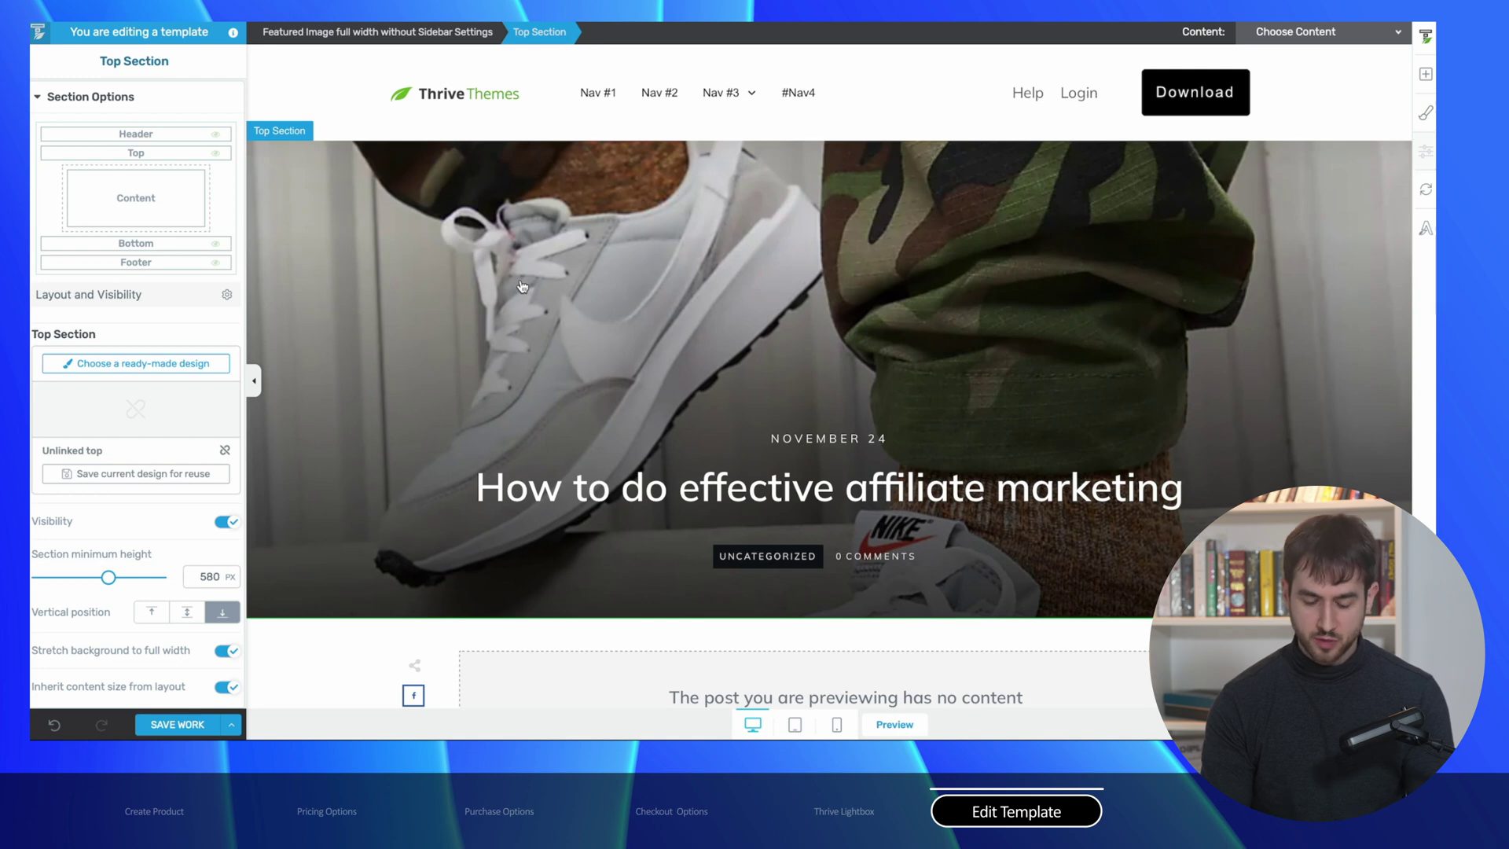
{"action": "scroll", "coordinate": [522, 286], "scroll_direction": "down", "scroll_amount": 2}
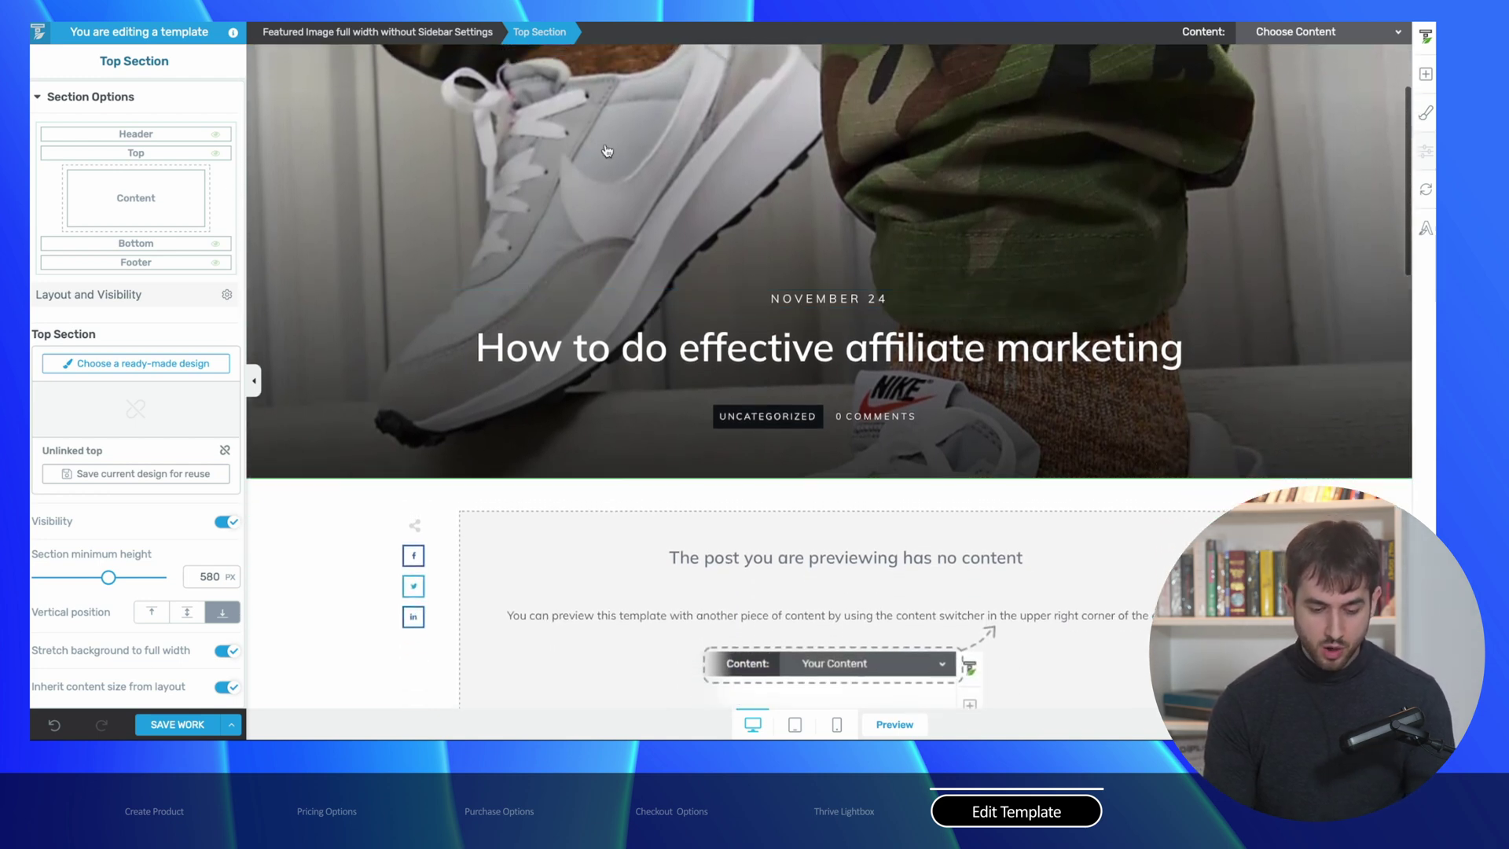
{"action": "scroll", "coordinate": [606, 151], "scroll_direction": "up", "scroll_amount": 2}
{"action": "scroll", "coordinate": [772, 194], "scroll_direction": "down", "scroll_amount": 2}
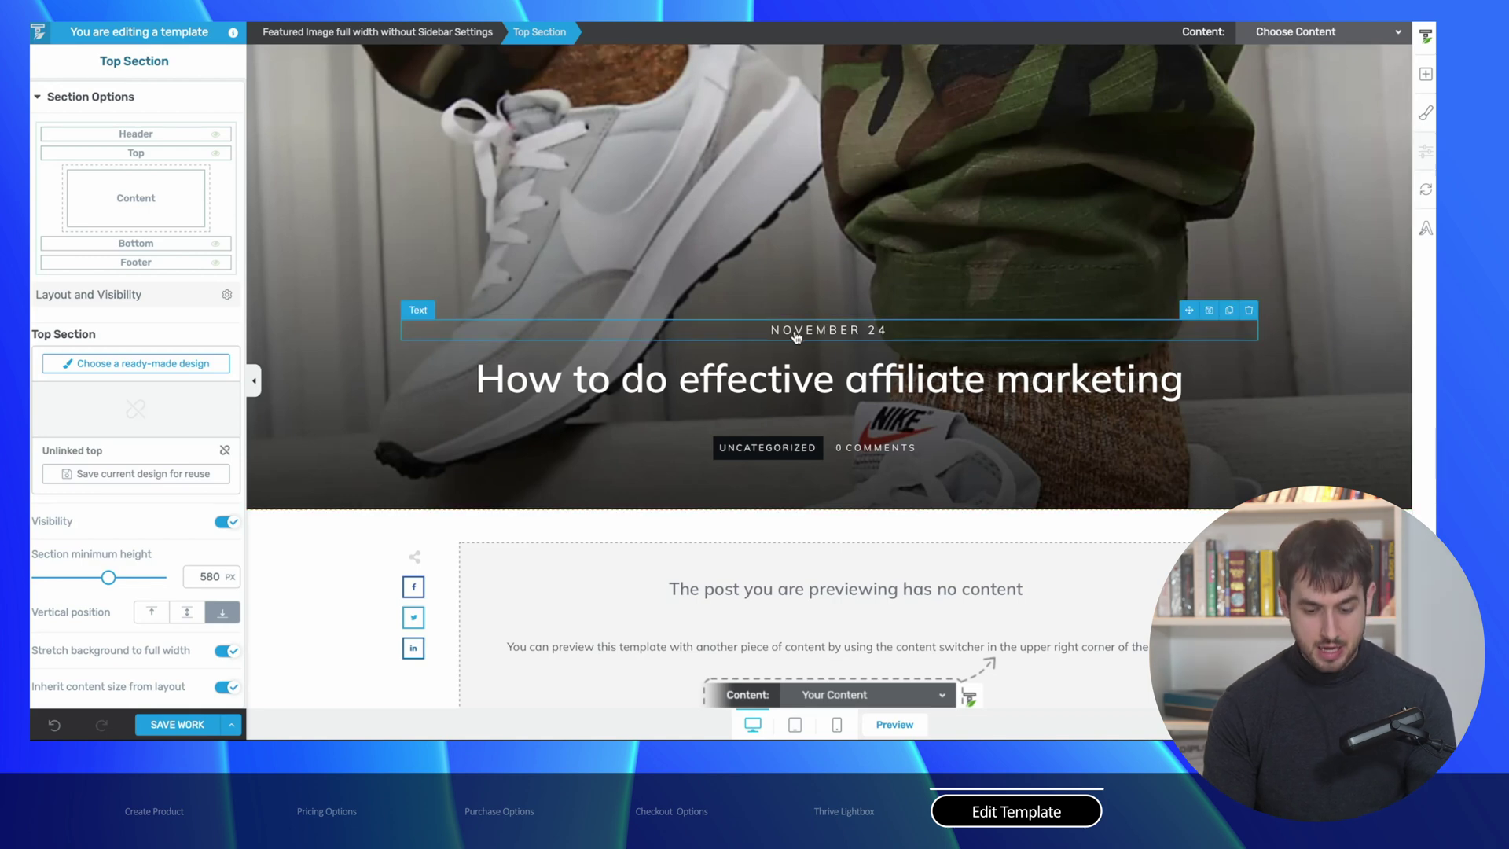
{"action": "scroll", "coordinate": [752, 393], "scroll_direction": "down", "scroll_amount": 1}
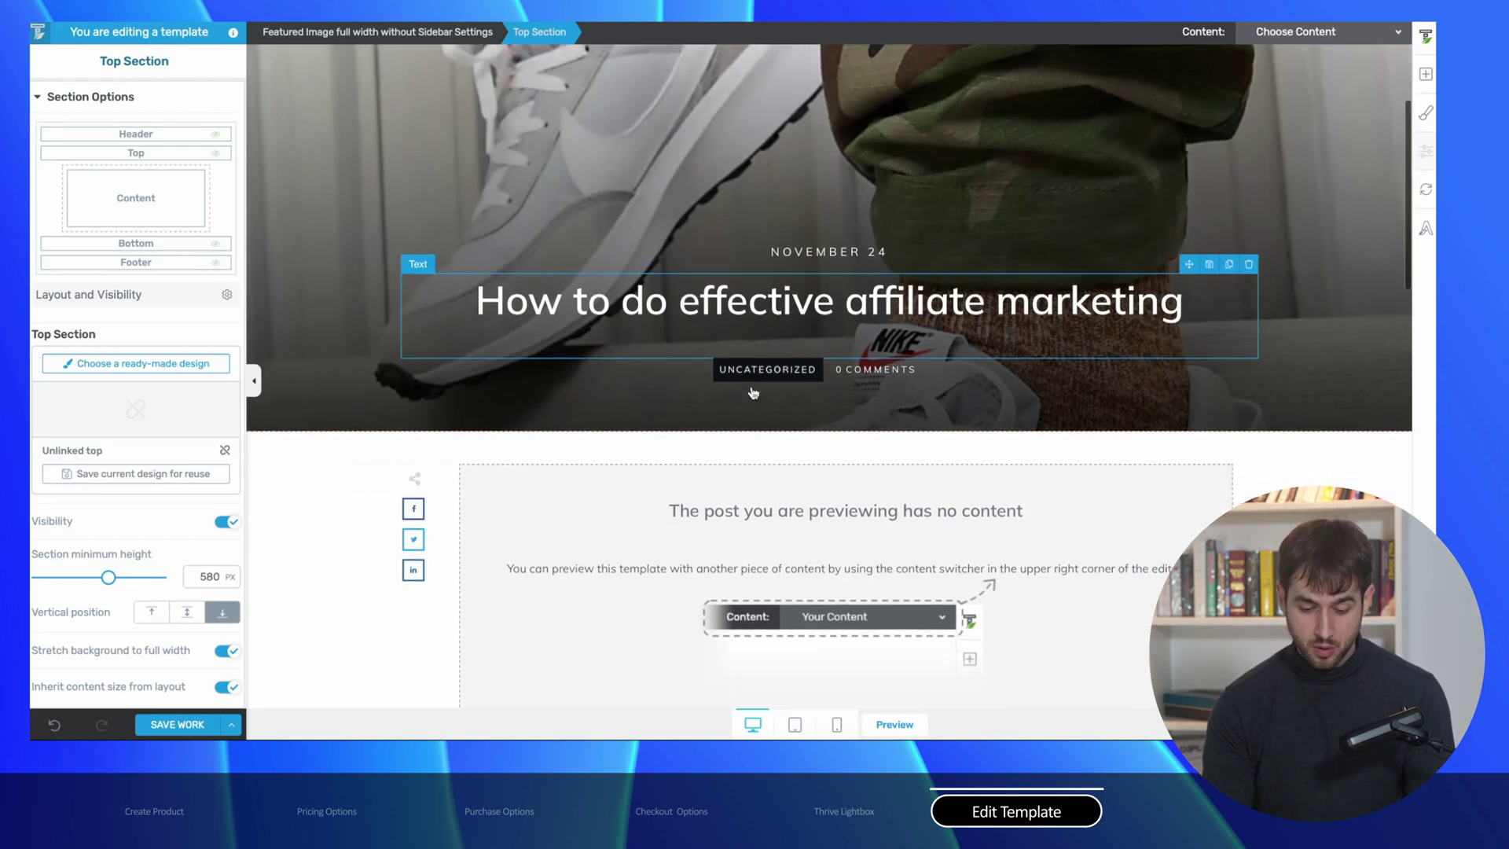
{"action": "scroll", "coordinate": [858, 377], "scroll_direction": "down", "scroll_amount": 4}
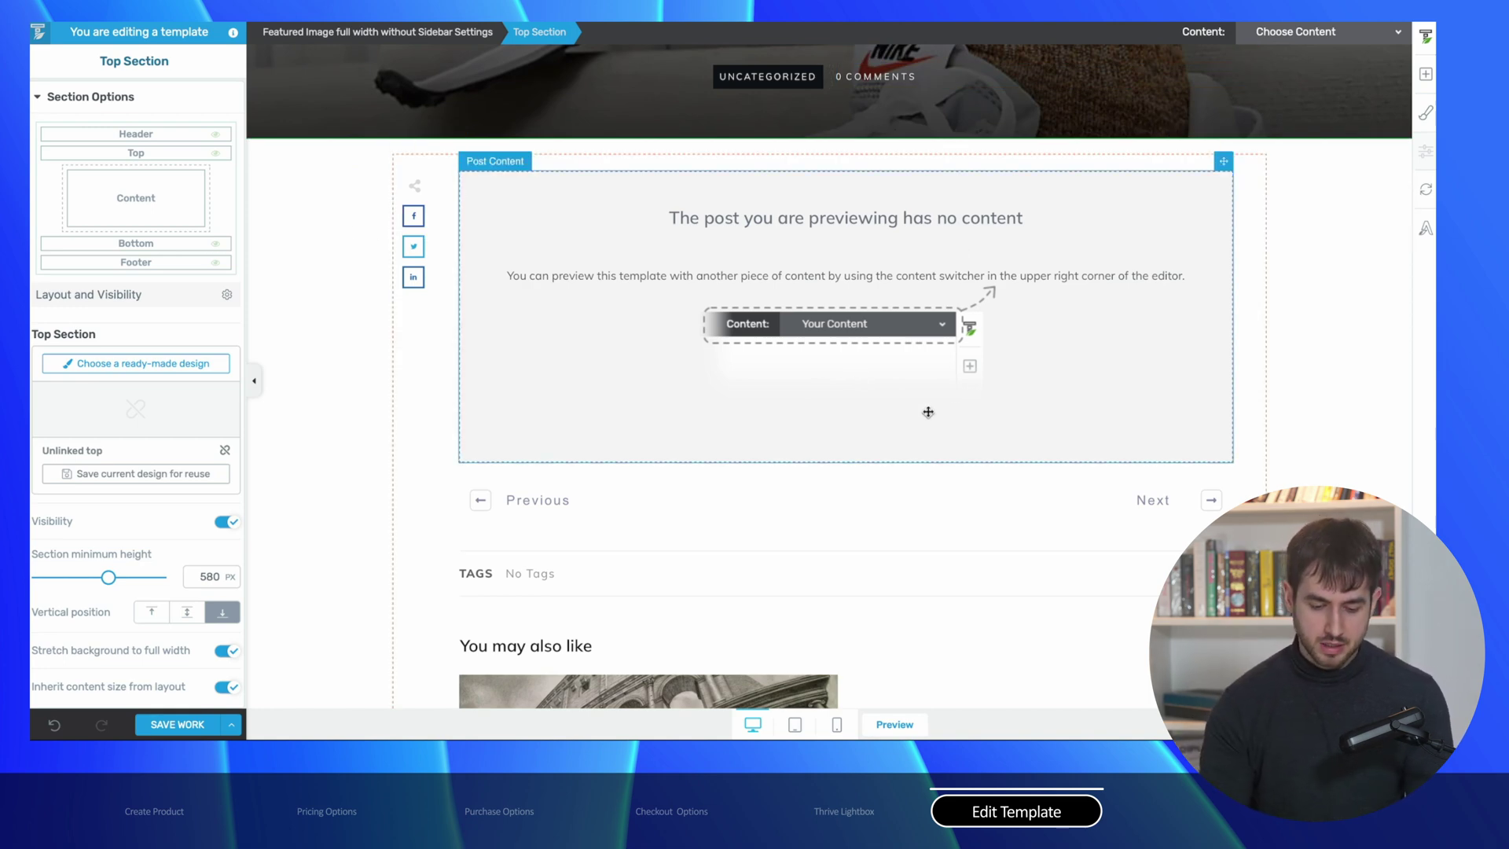
{"action": "scroll", "coordinate": [927, 412], "scroll_direction": "up", "scroll_amount": 1}
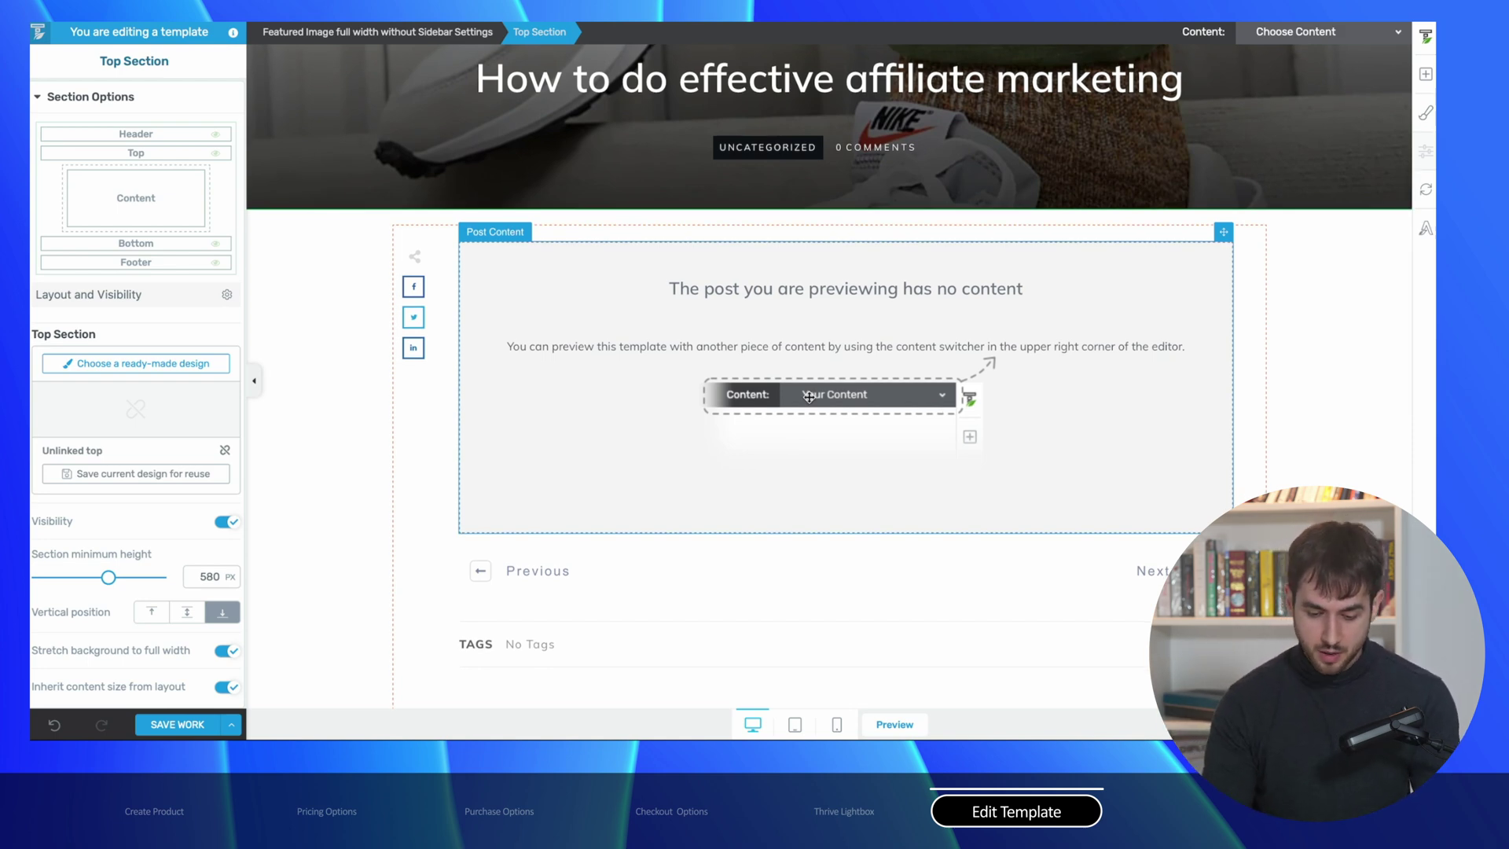
{"action": "left_click", "coordinate": [808, 397]}
{"action": "left_click", "coordinate": [1374, 401]}
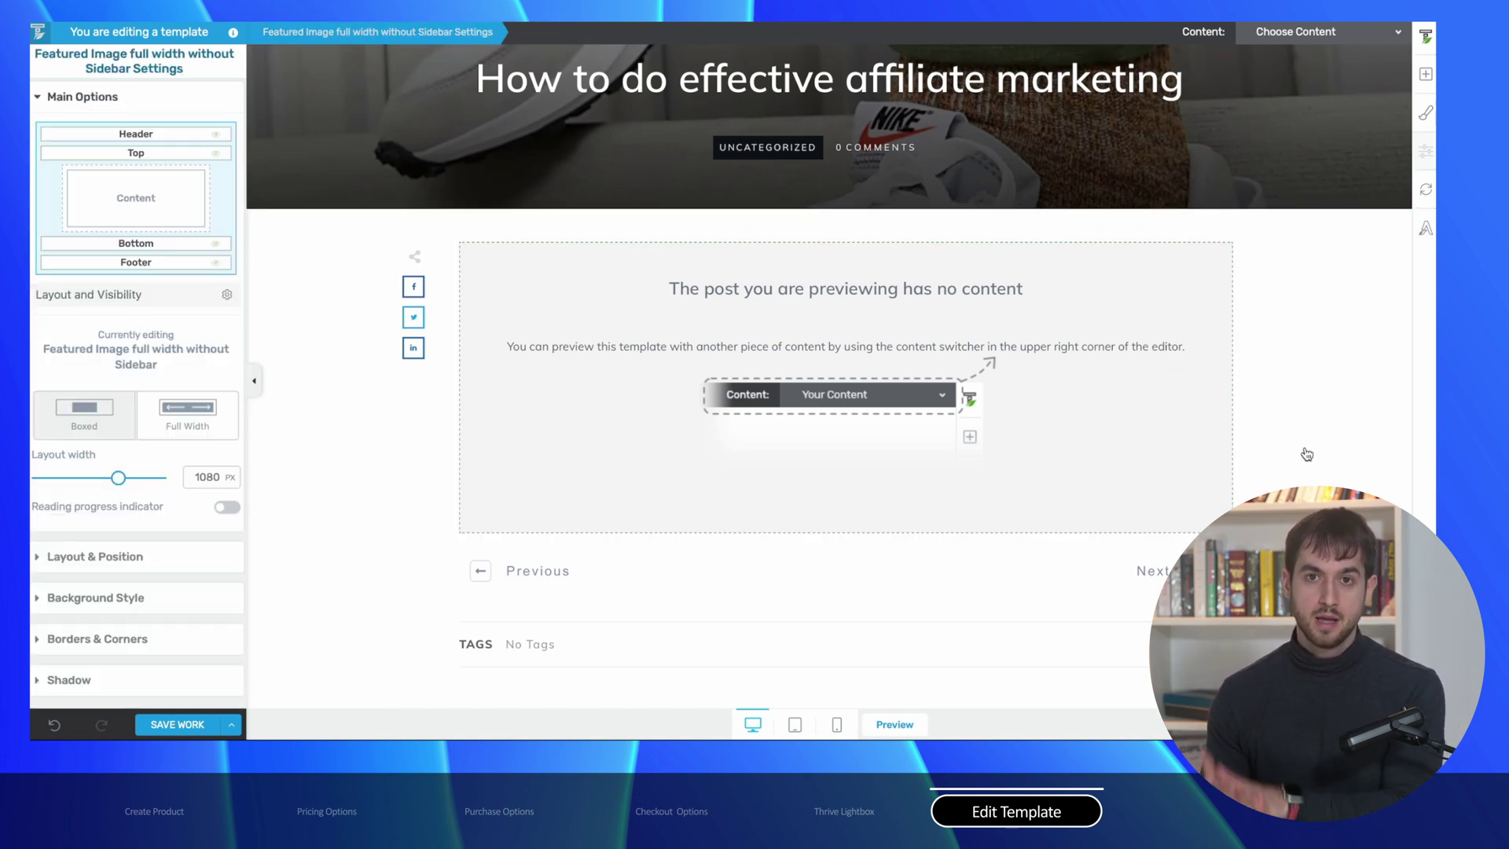
{"action": "scroll", "coordinate": [1026, 259], "scroll_direction": "up", "scroll_amount": 1}
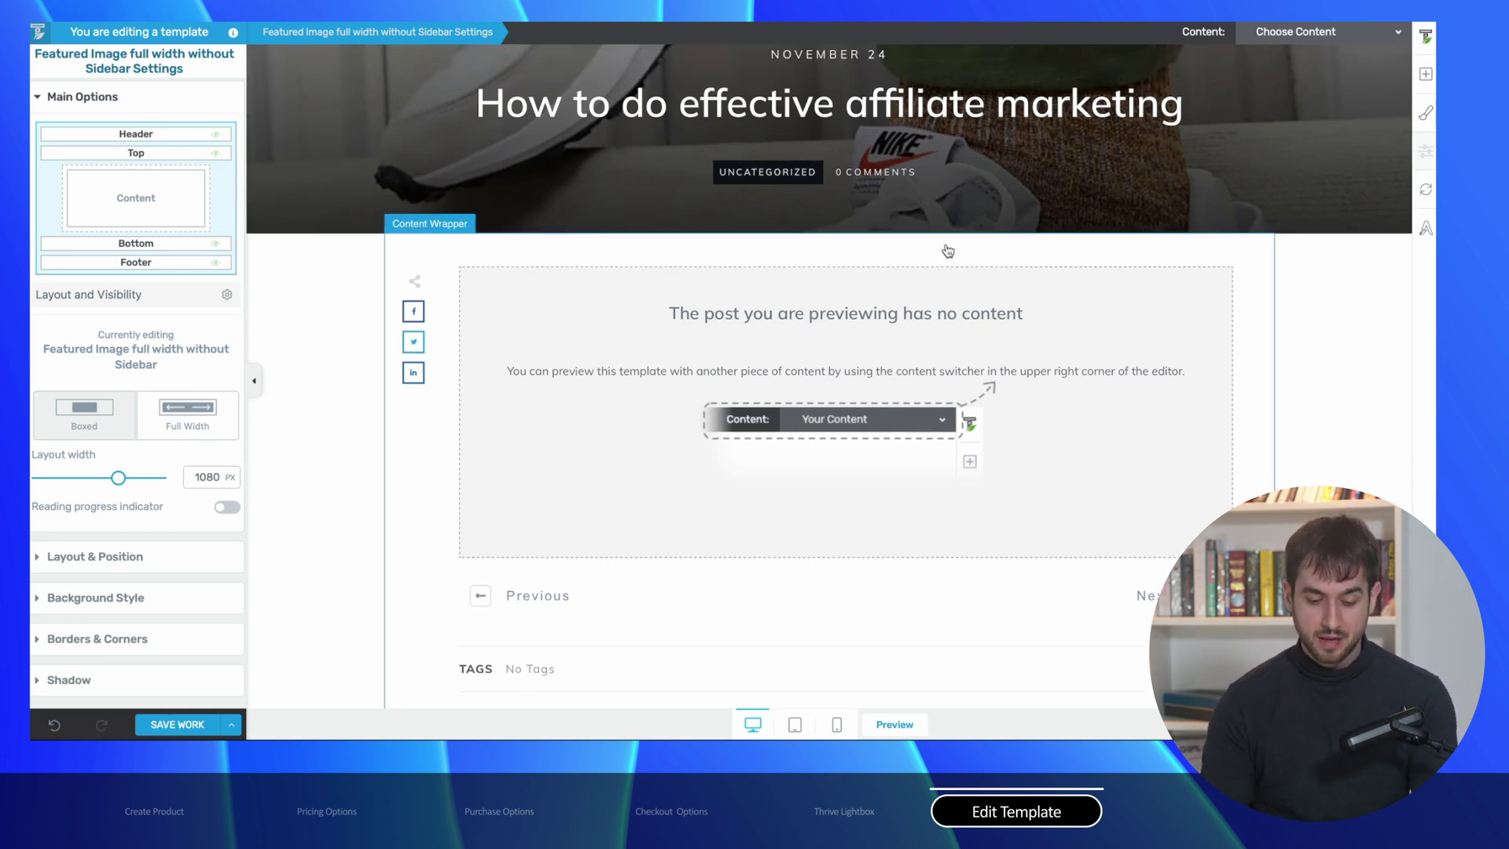
{"action": "scroll", "coordinate": [814, 332], "scroll_direction": "down", "scroll_amount": 3}
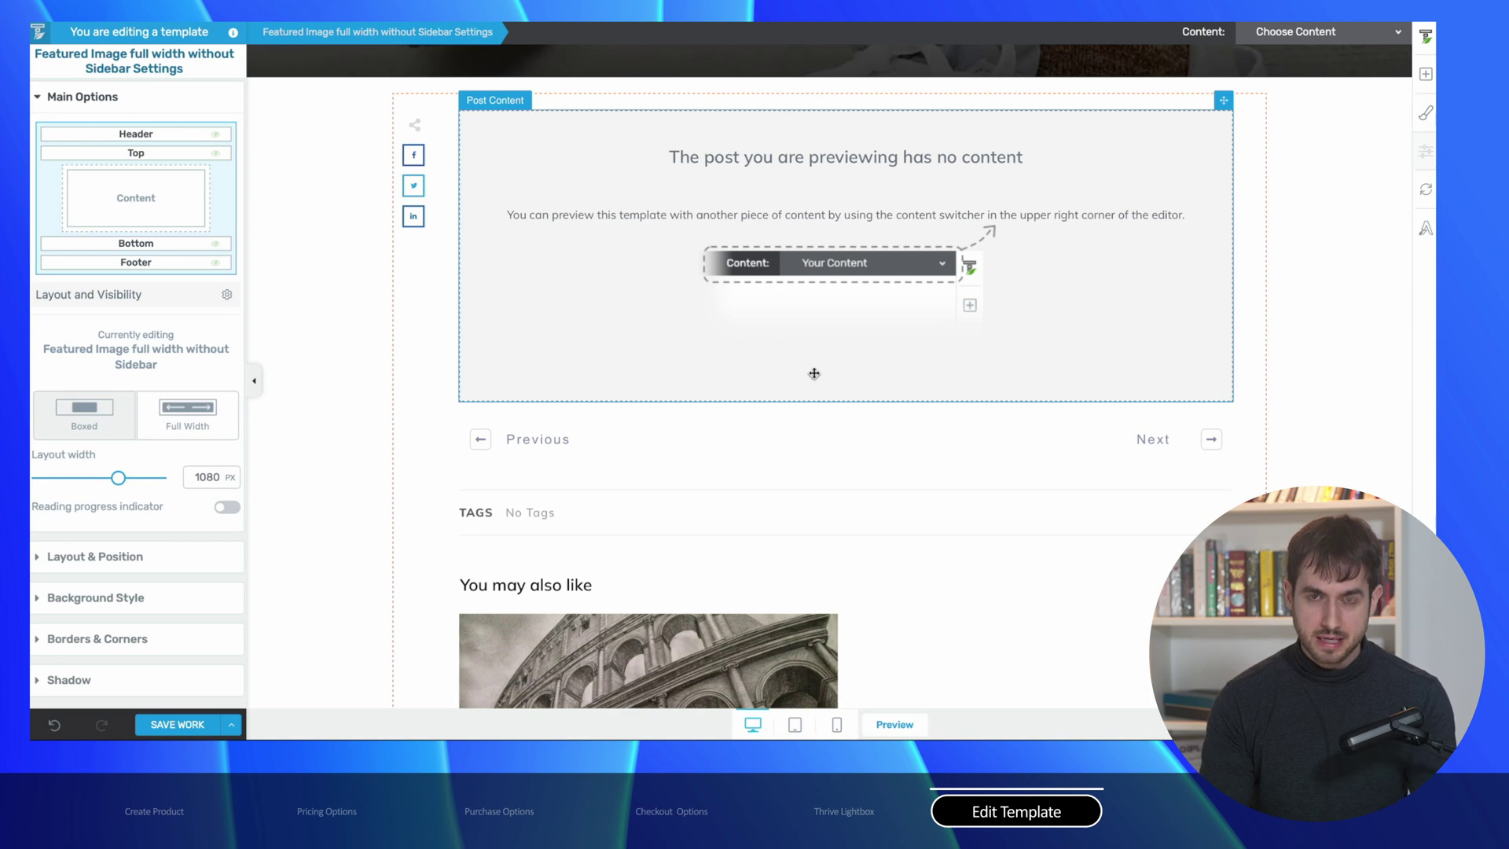
Insert a Content Box above the post content with vertical position set to middle
{"action": "left_click", "coordinate": [1426, 75]}
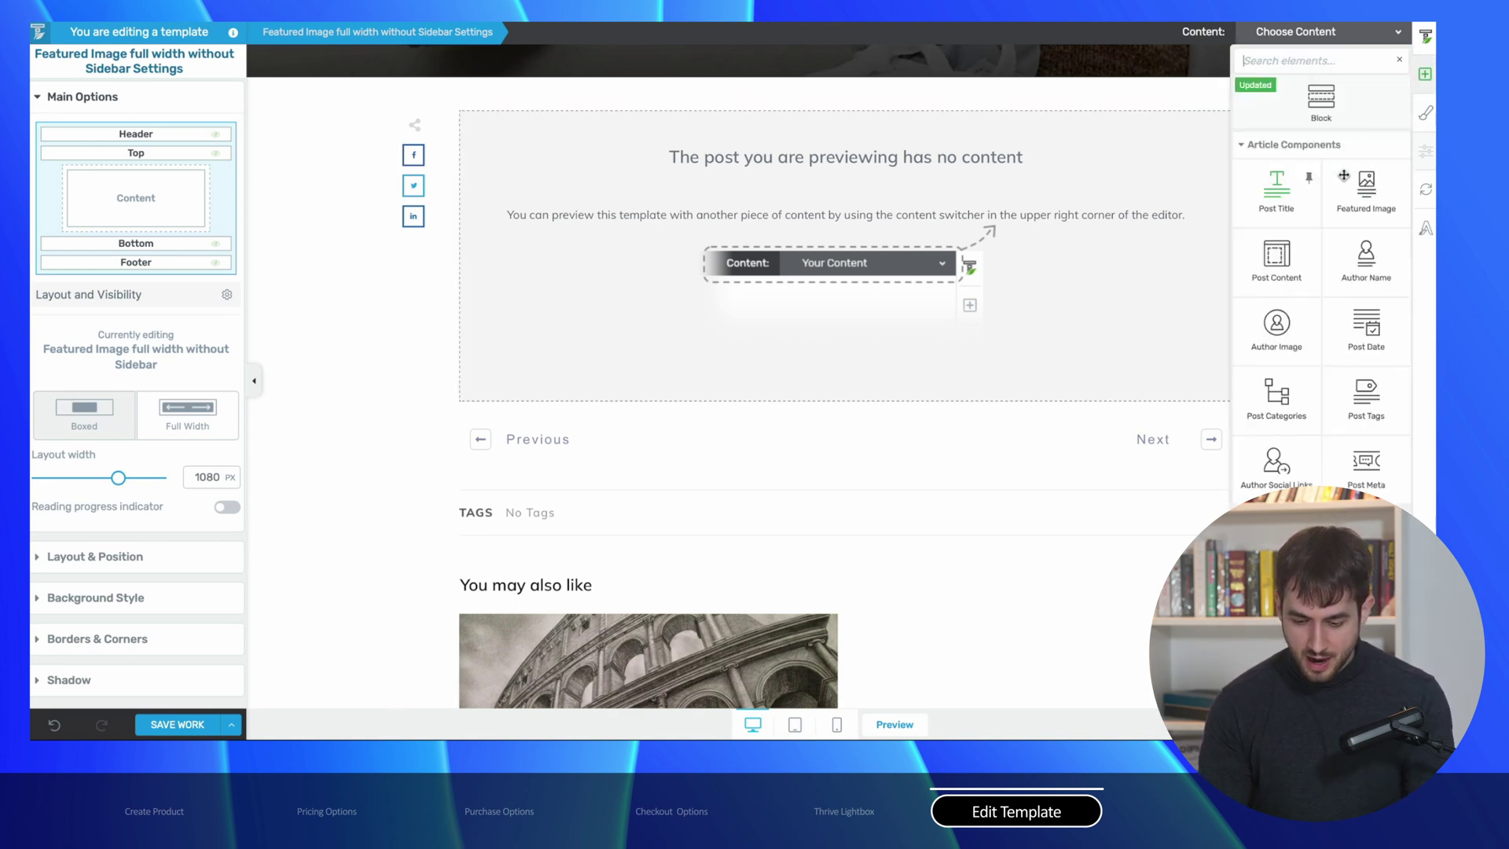
{"action": "type", "text": "cont"}
{"action": "left_click", "coordinate": [1276, 360]}
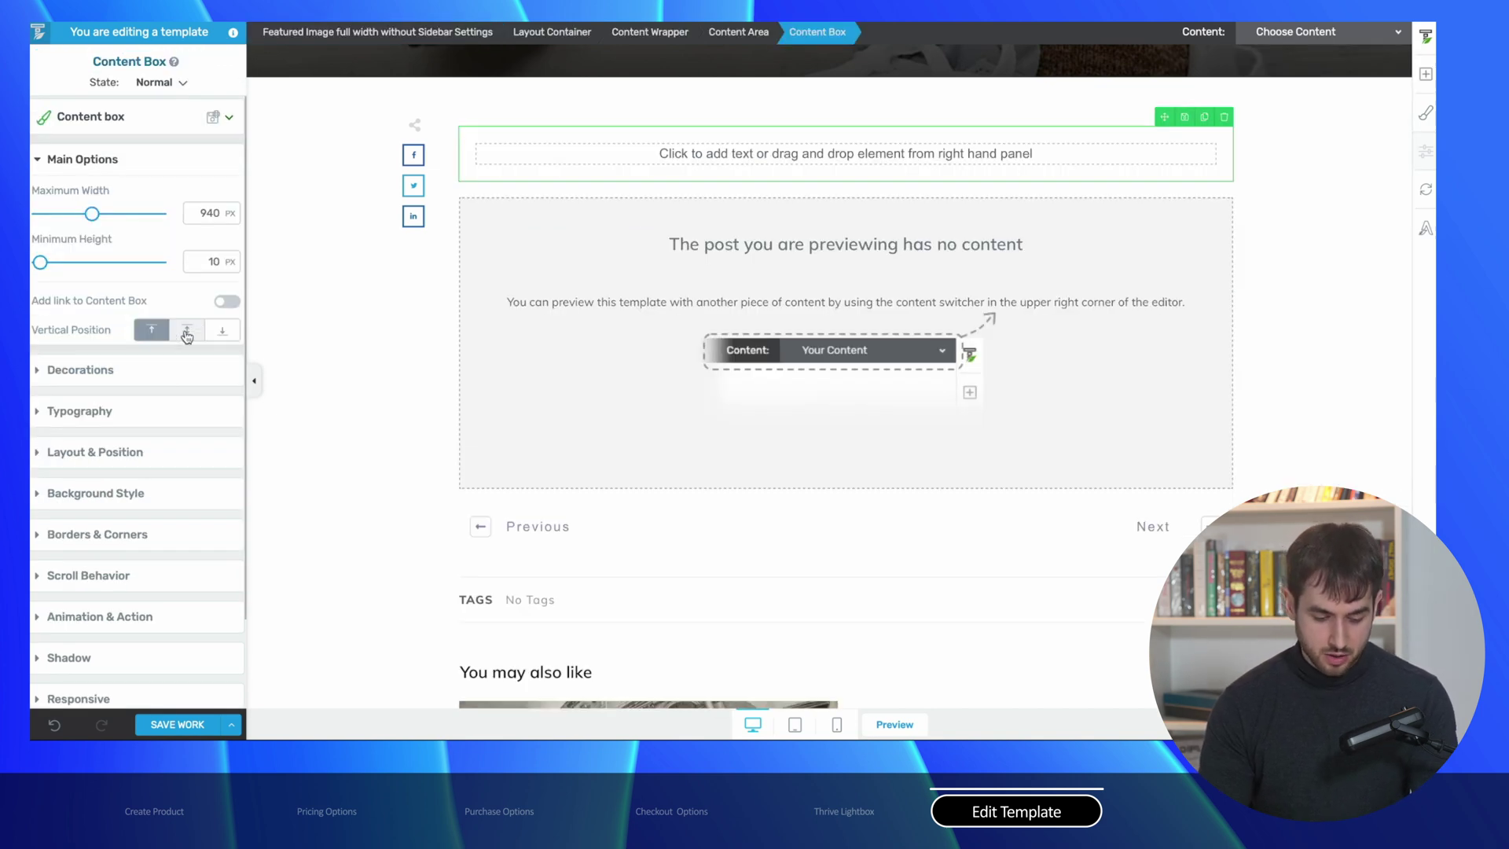
{"action": "left_click", "coordinate": [186, 337]}
Add a Text element reading 'Enjoy what I do? Consider buying me a coffee! ☕' in the box
{"action": "left_click", "coordinate": [1426, 73]}
{"action": "type", "text": "t"}
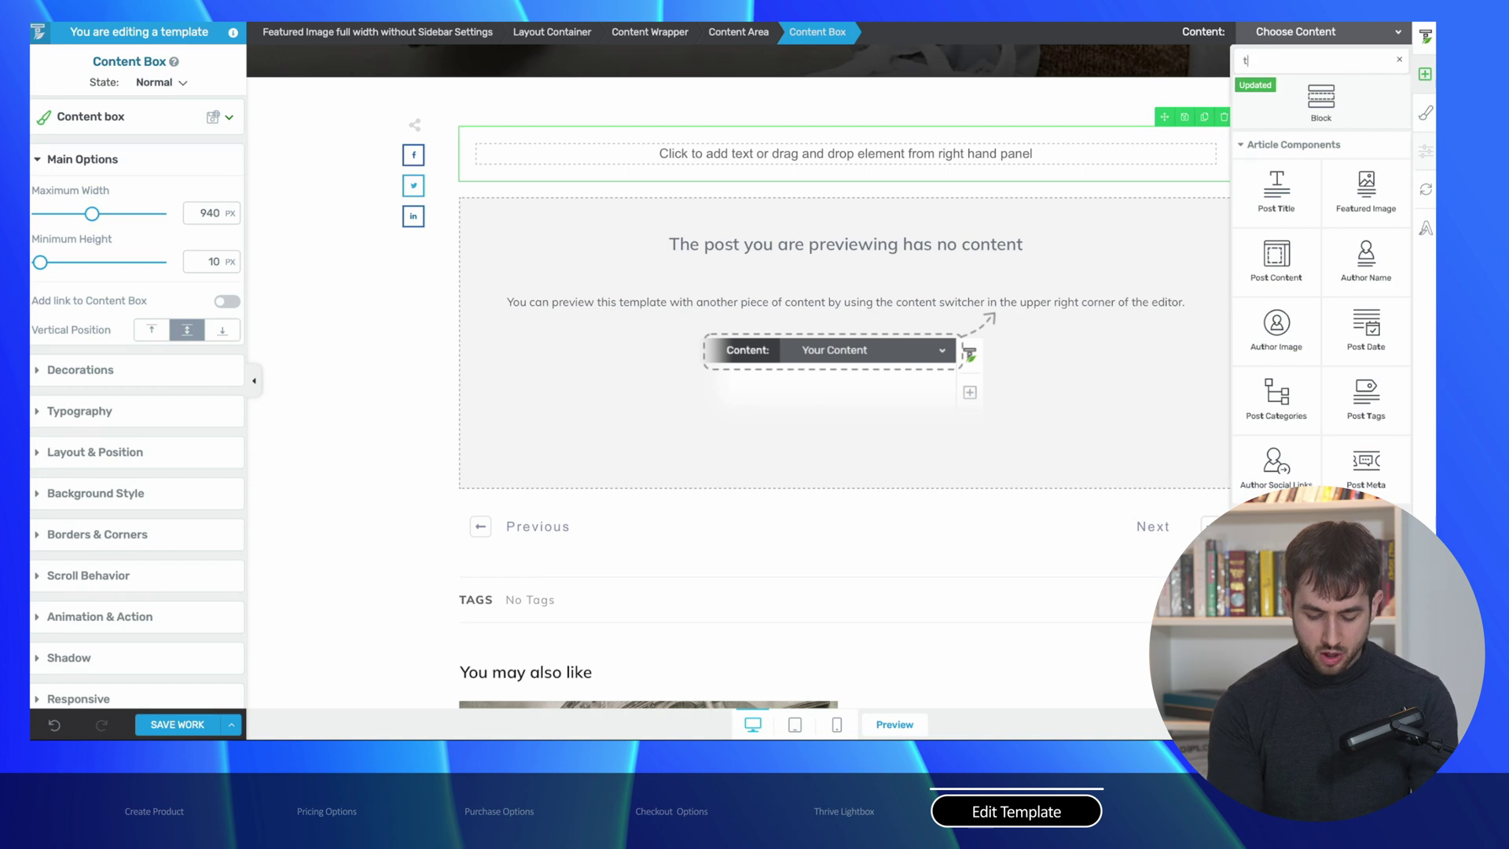
{"action": "type", "text": "ext"}
{"action": "left_click_drag", "start_coordinate": [1279, 165], "coordinate": [940, 164]}
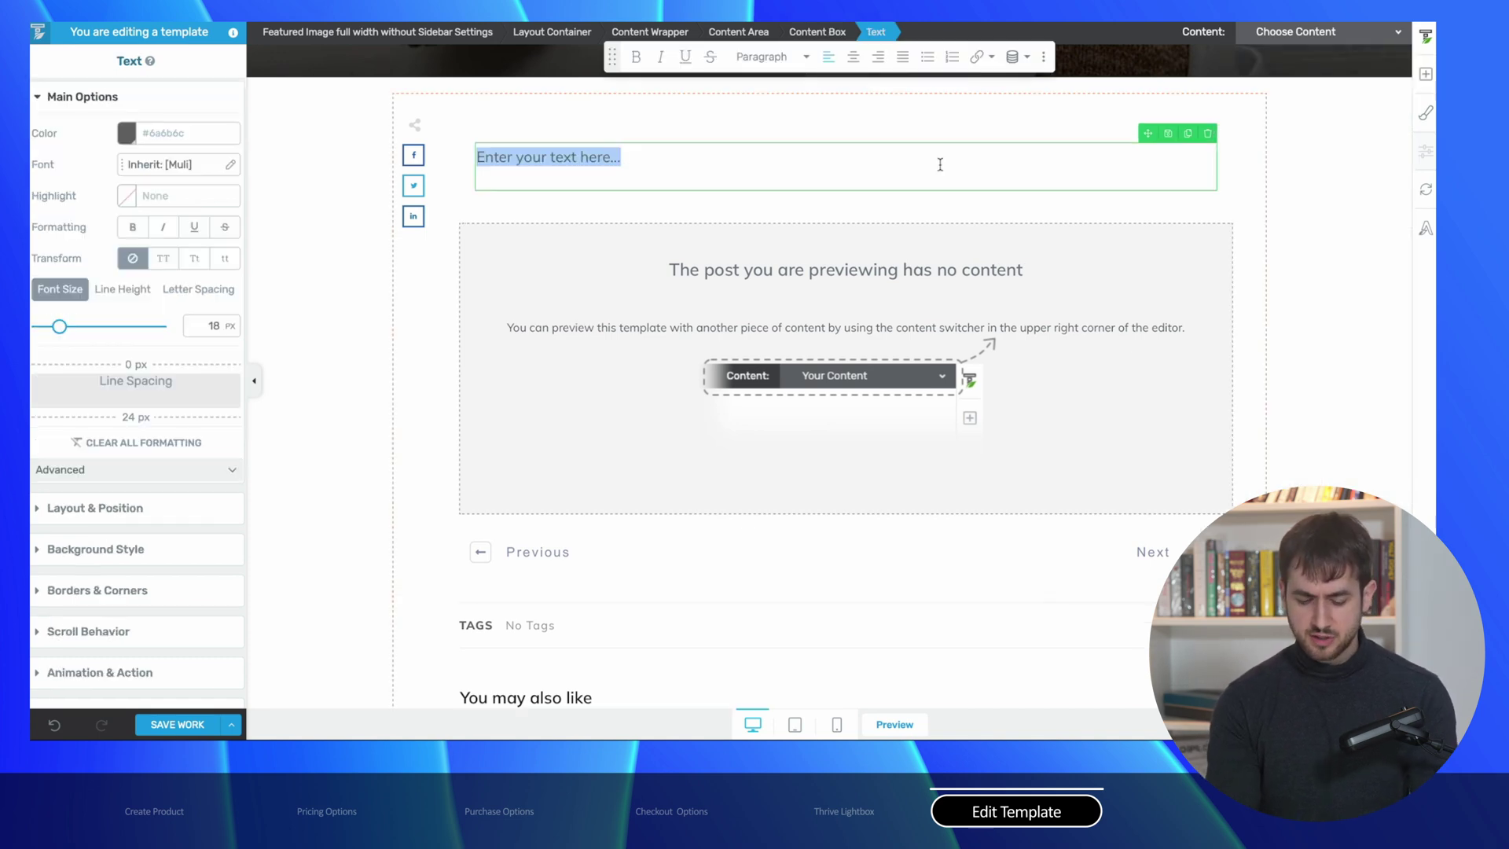
{"action": "type", "text": "Enjo"}
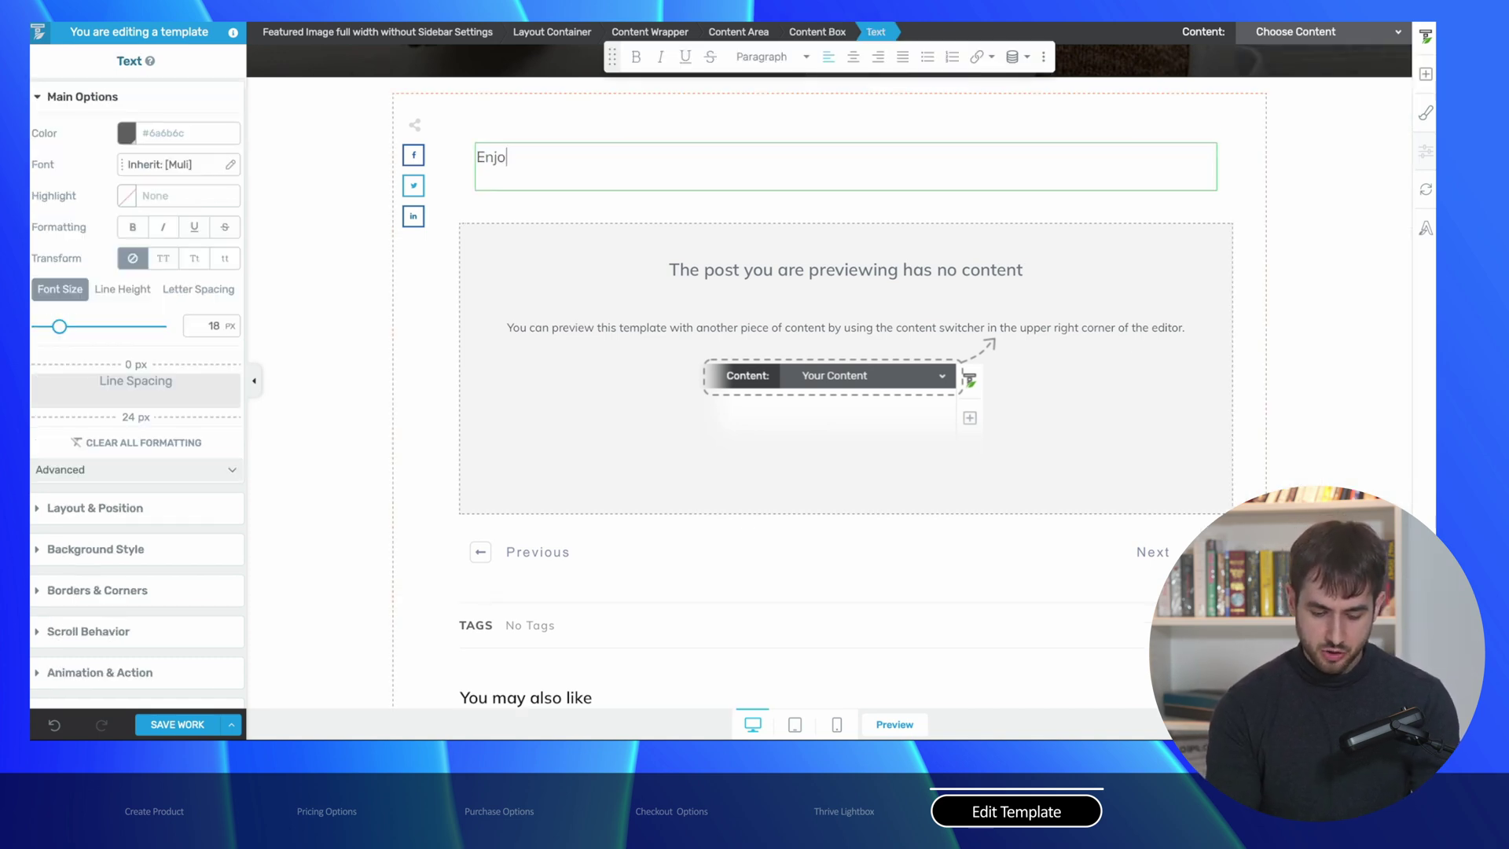
{"action": "type", "text": "y what I do? Consider buying me a coffee!"}
{"action": "key", "text": "ctrl+super+space"}
{"action": "type", "text": "coffee"}
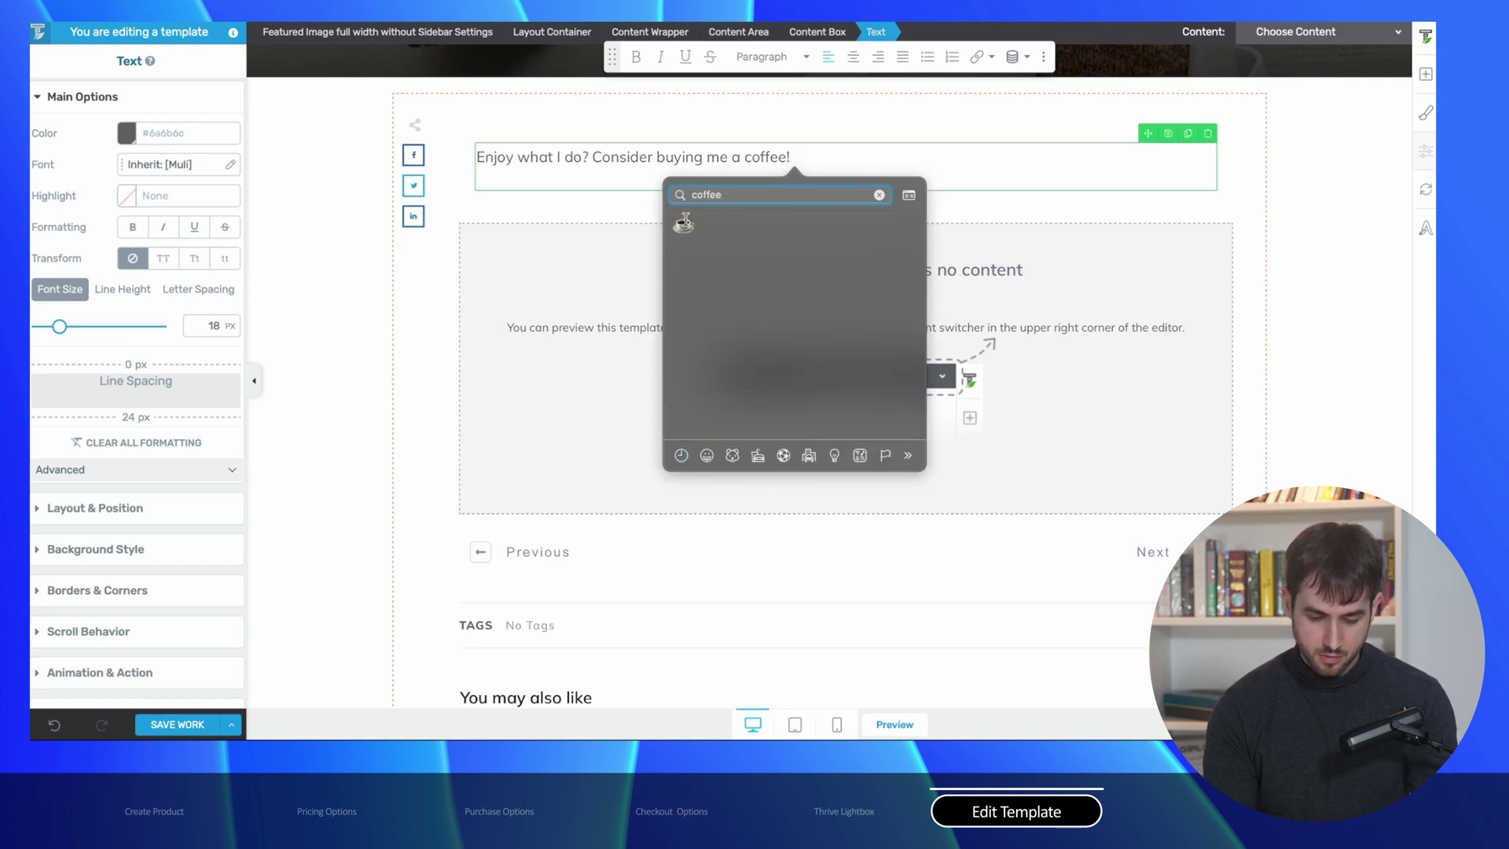
{"action": "left_click", "coordinate": [682, 227]}
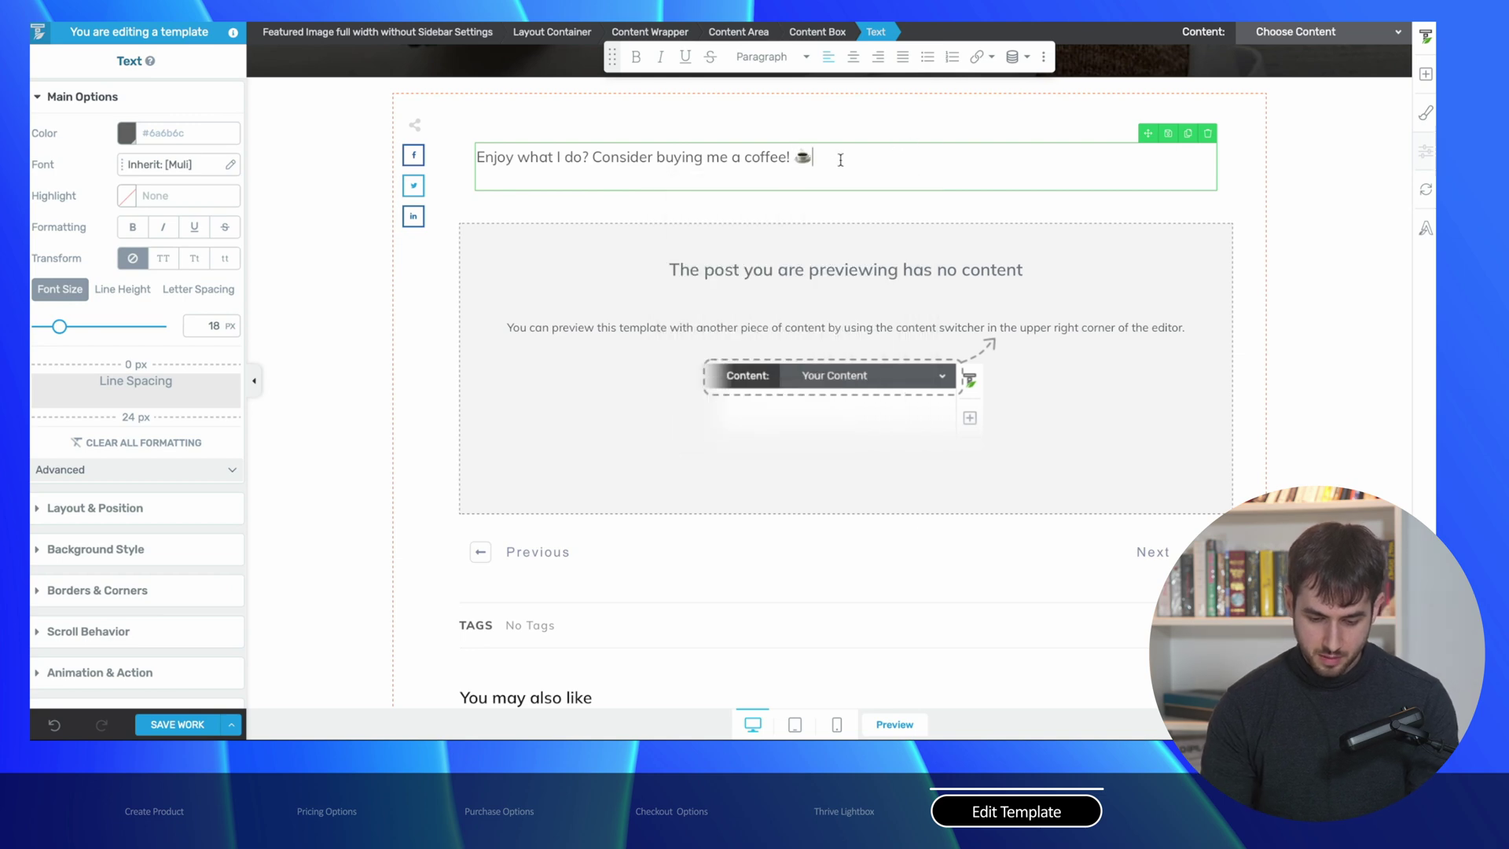
{"action": "key", "text": "ctrl+a"}
{"action": "left_click", "coordinate": [208, 327]}
Set the coffee line to 14 px and underline 'Consider buying me a coffee!'
{"action": "type", "text": "14"}
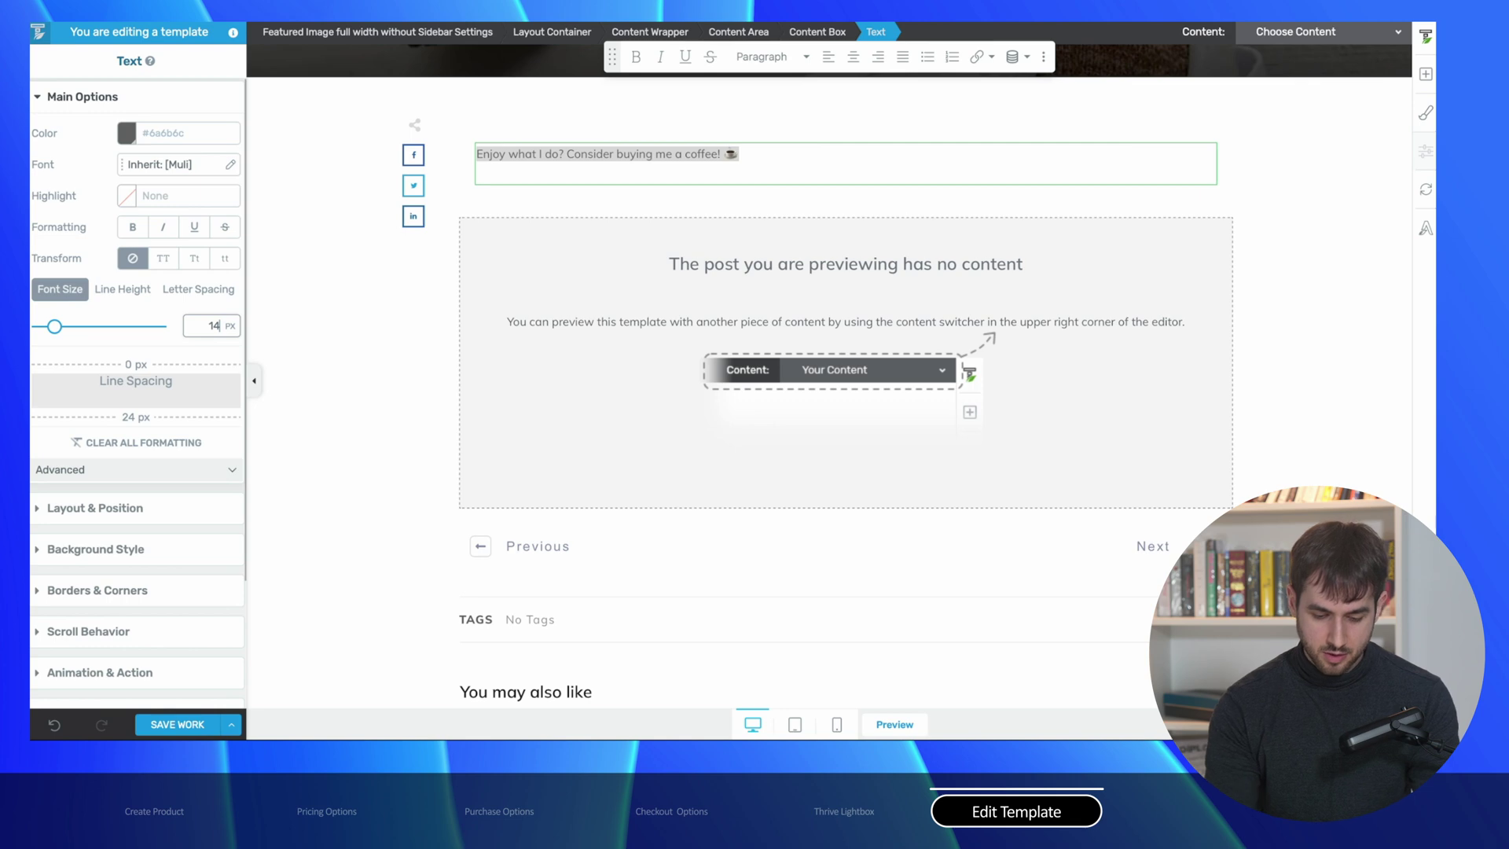
{"action": "left_click", "coordinate": [639, 181]}
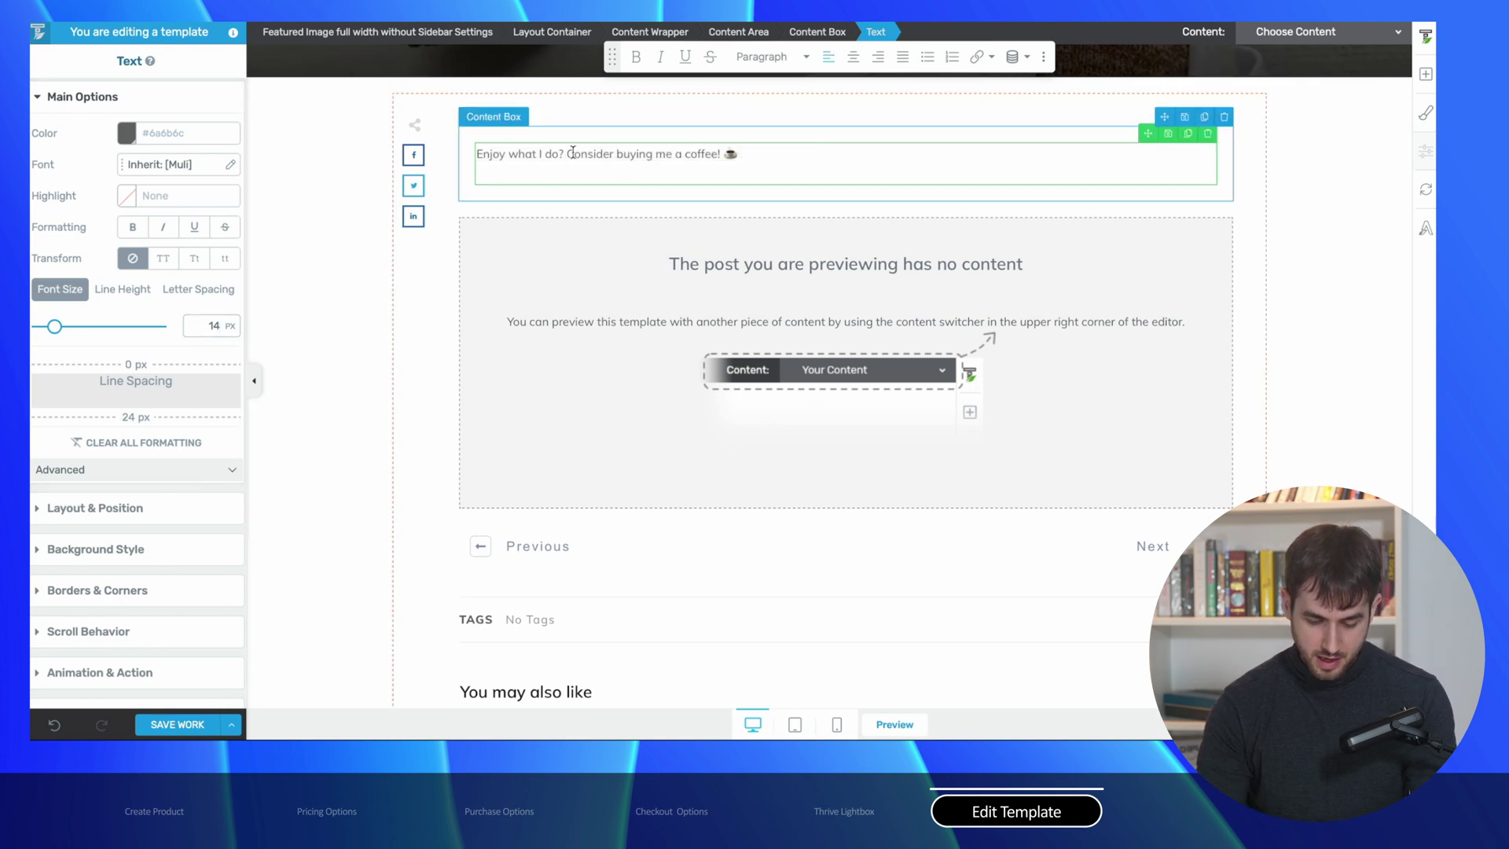
{"action": "left_click_drag", "start_coordinate": [569, 153], "coordinate": [740, 154]}
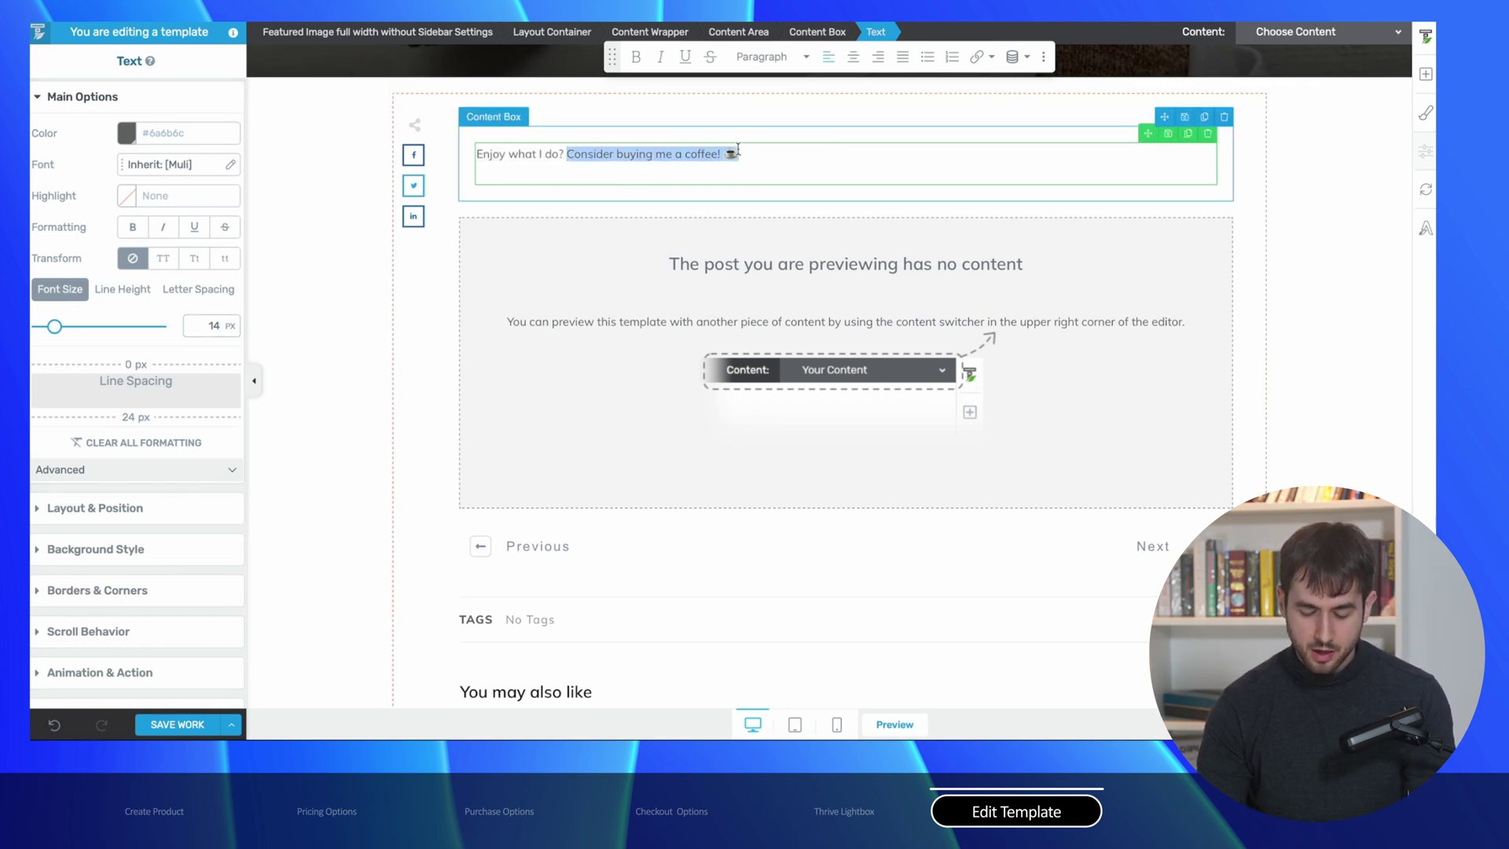
{"action": "left_click", "coordinate": [688, 58]}
Remove the spacing below the coffee line and right-align it
{"action": "key", "text": "ctrl+a"}
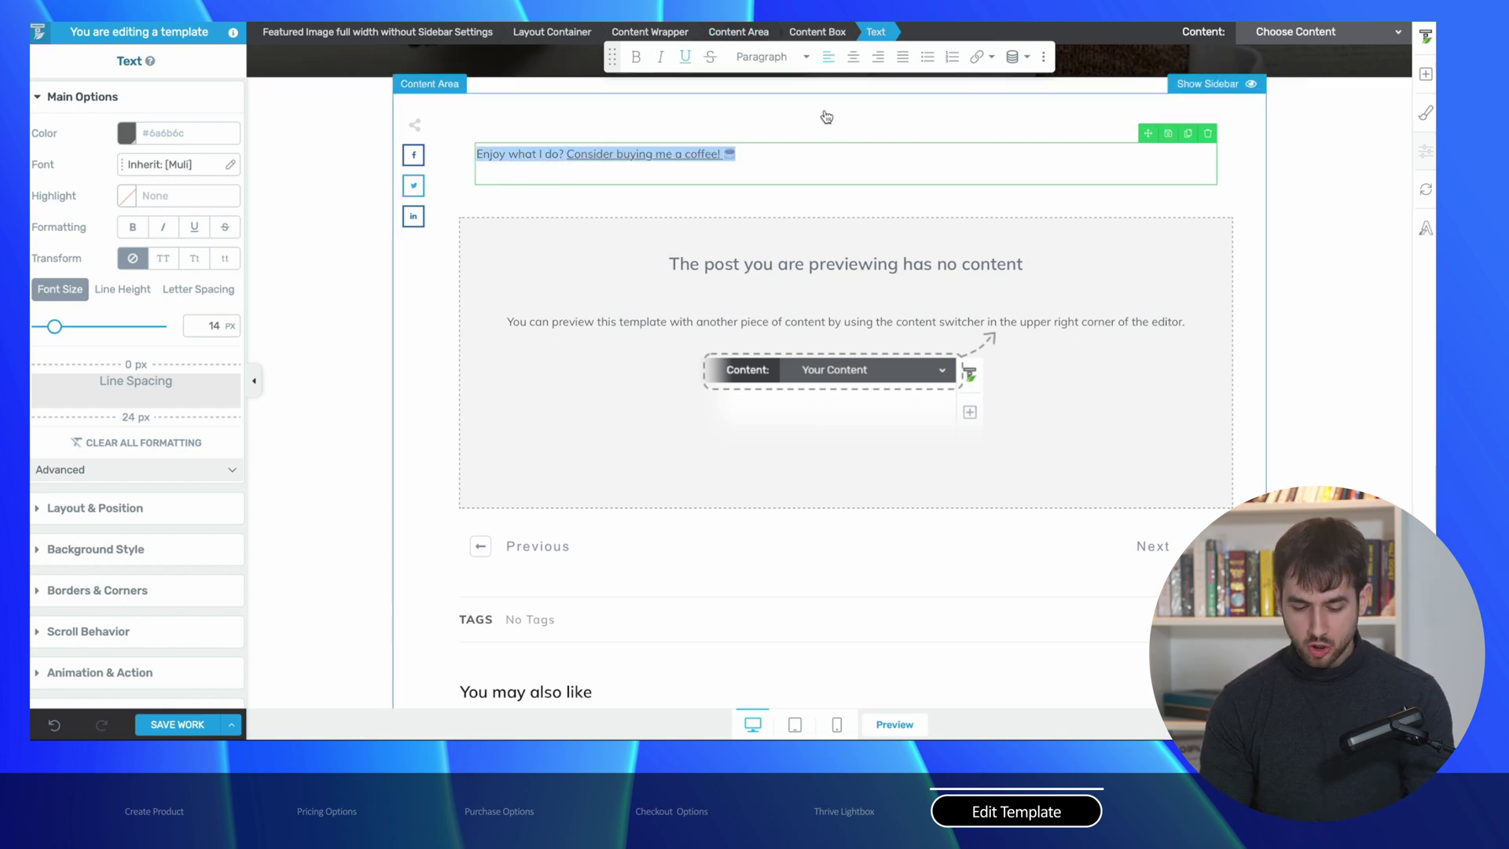
{"action": "left_click", "coordinate": [827, 117]}
{"action": "left_click", "coordinate": [802, 156]}
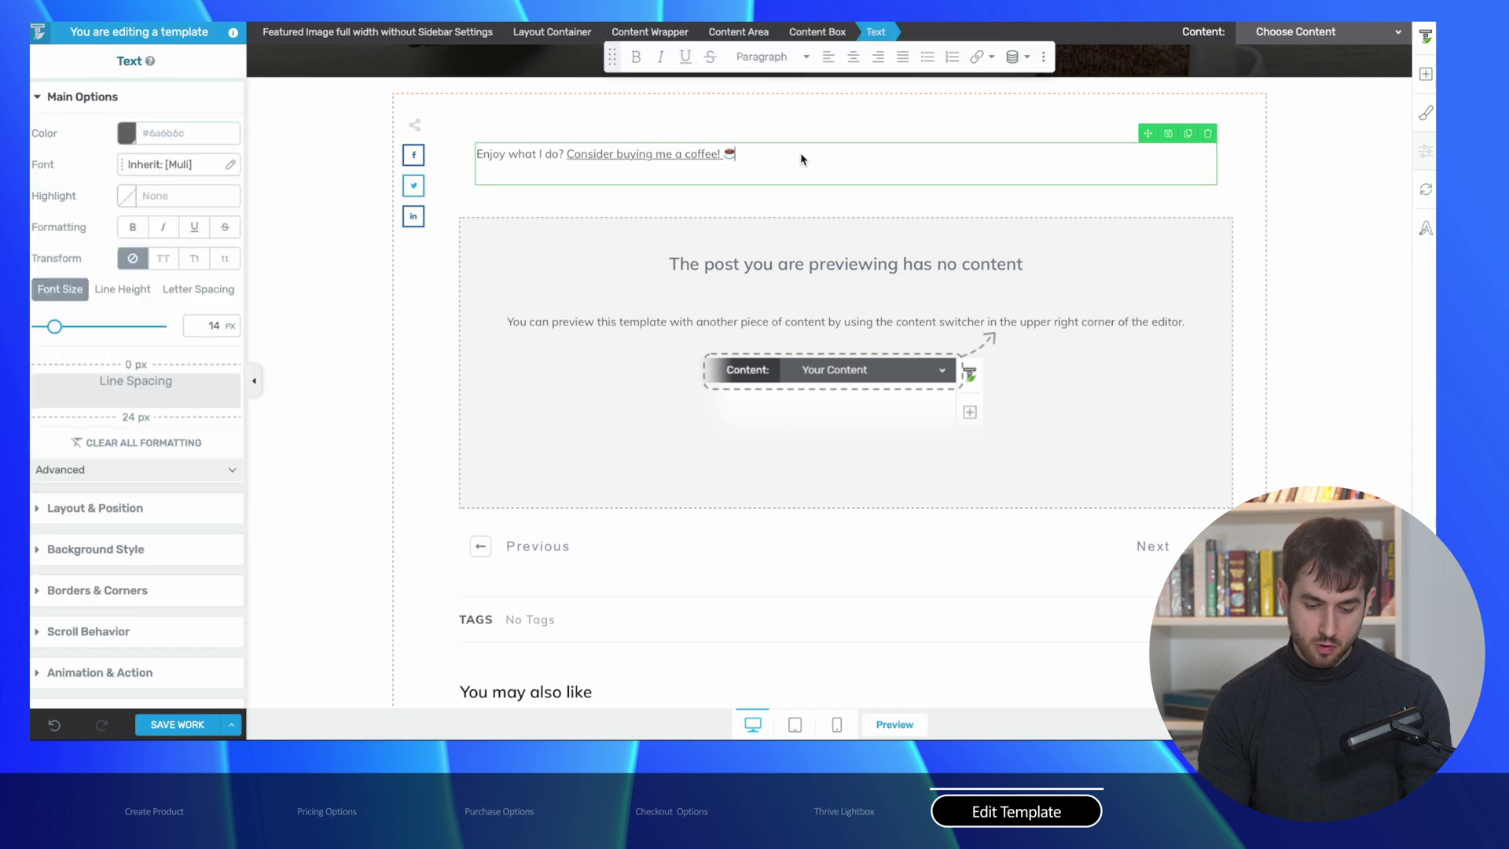
{"action": "left_click_drag", "start_coordinate": [154, 412], "coordinate": [159, 325]}
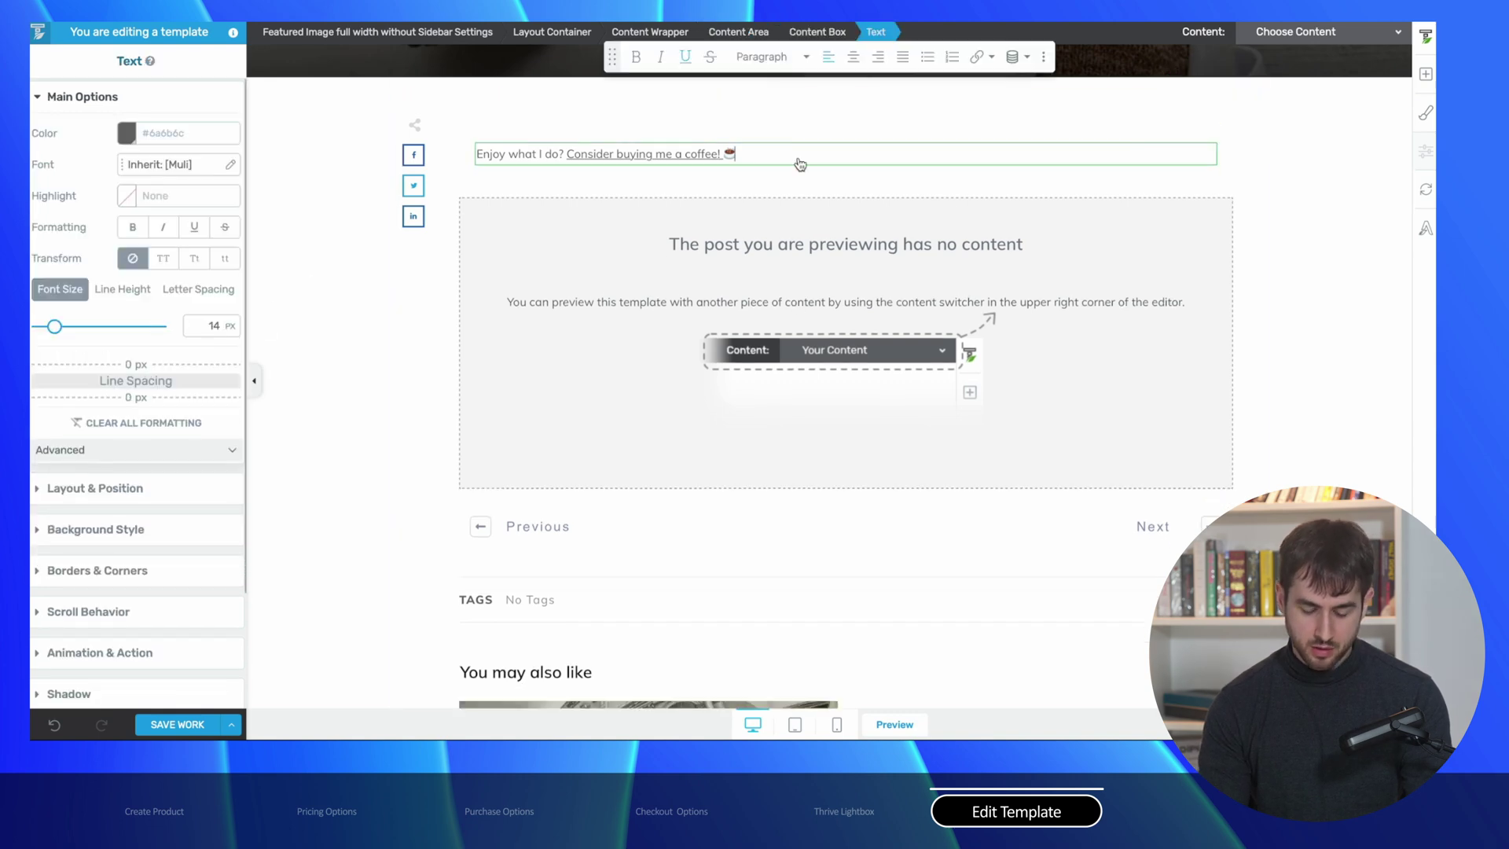
{"action": "key", "text": "ctrl+a"}
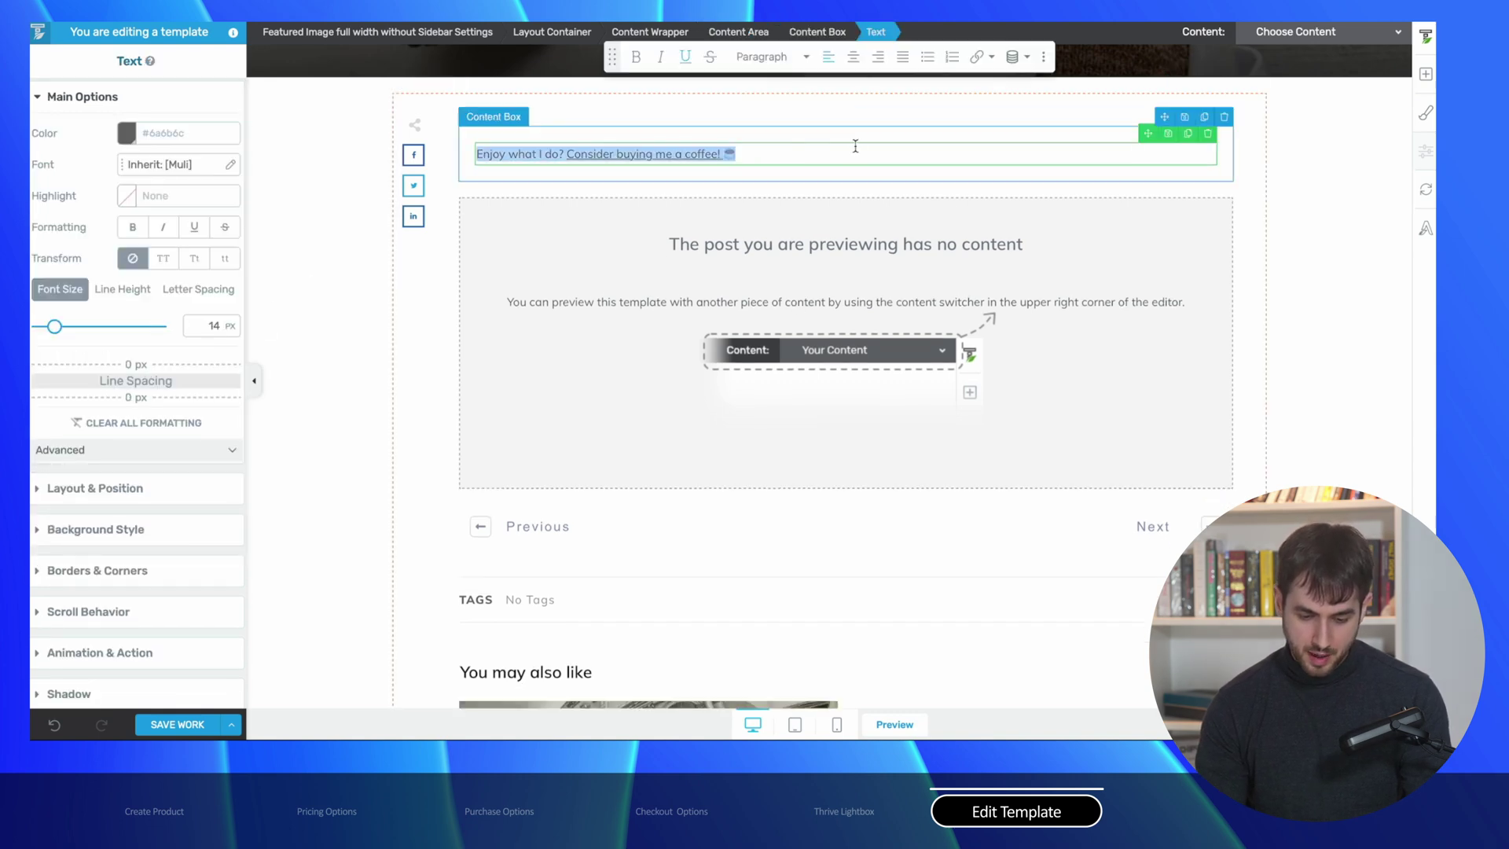
{"action": "left_click", "coordinate": [879, 69]}
Set the content box's top padding to 0
{"action": "left_click", "coordinate": [817, 32]}
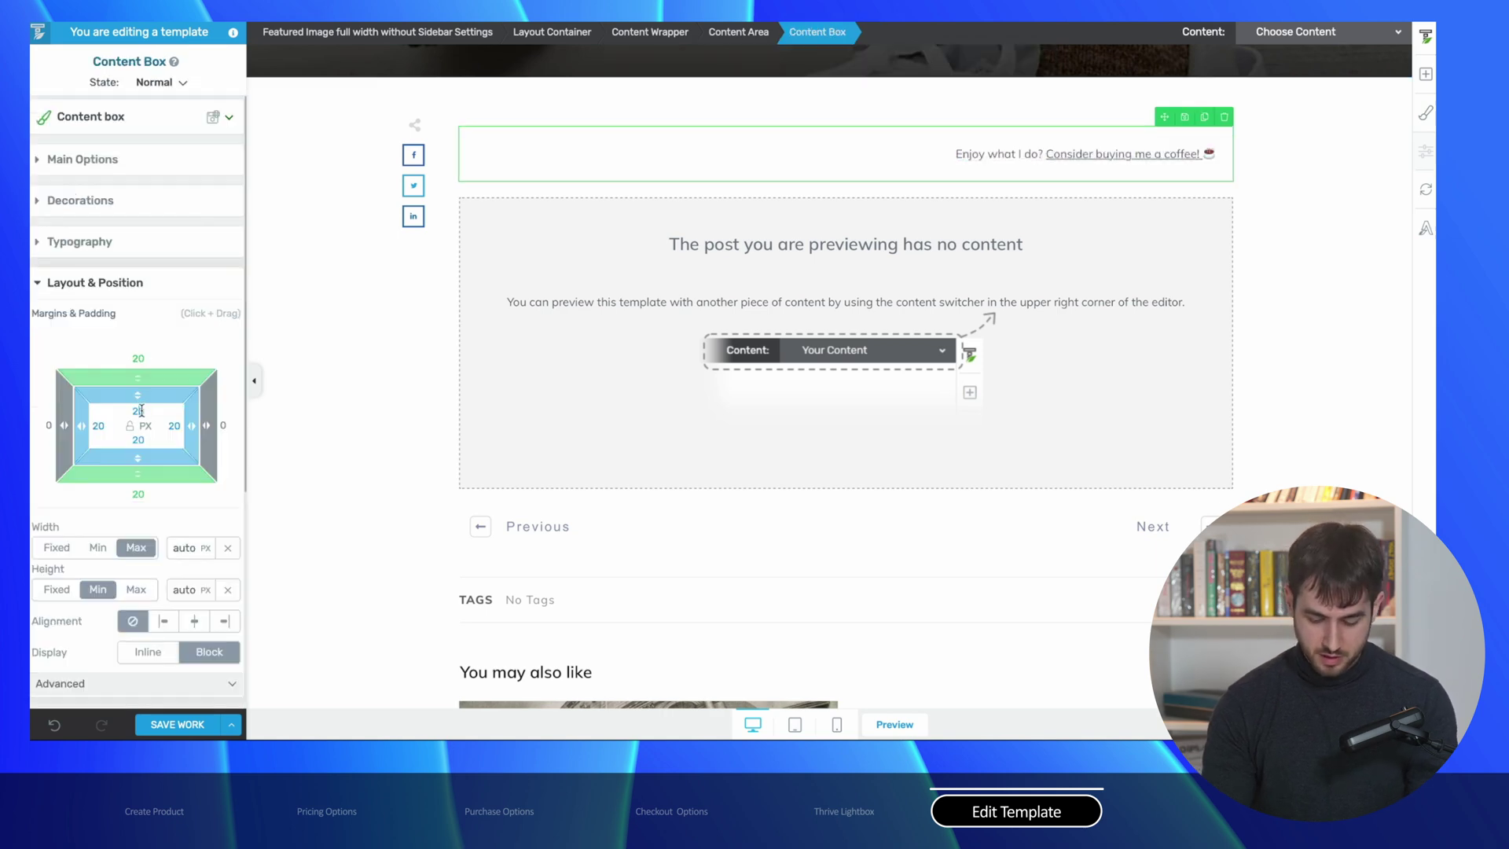
{"action": "type", "text": "0"}
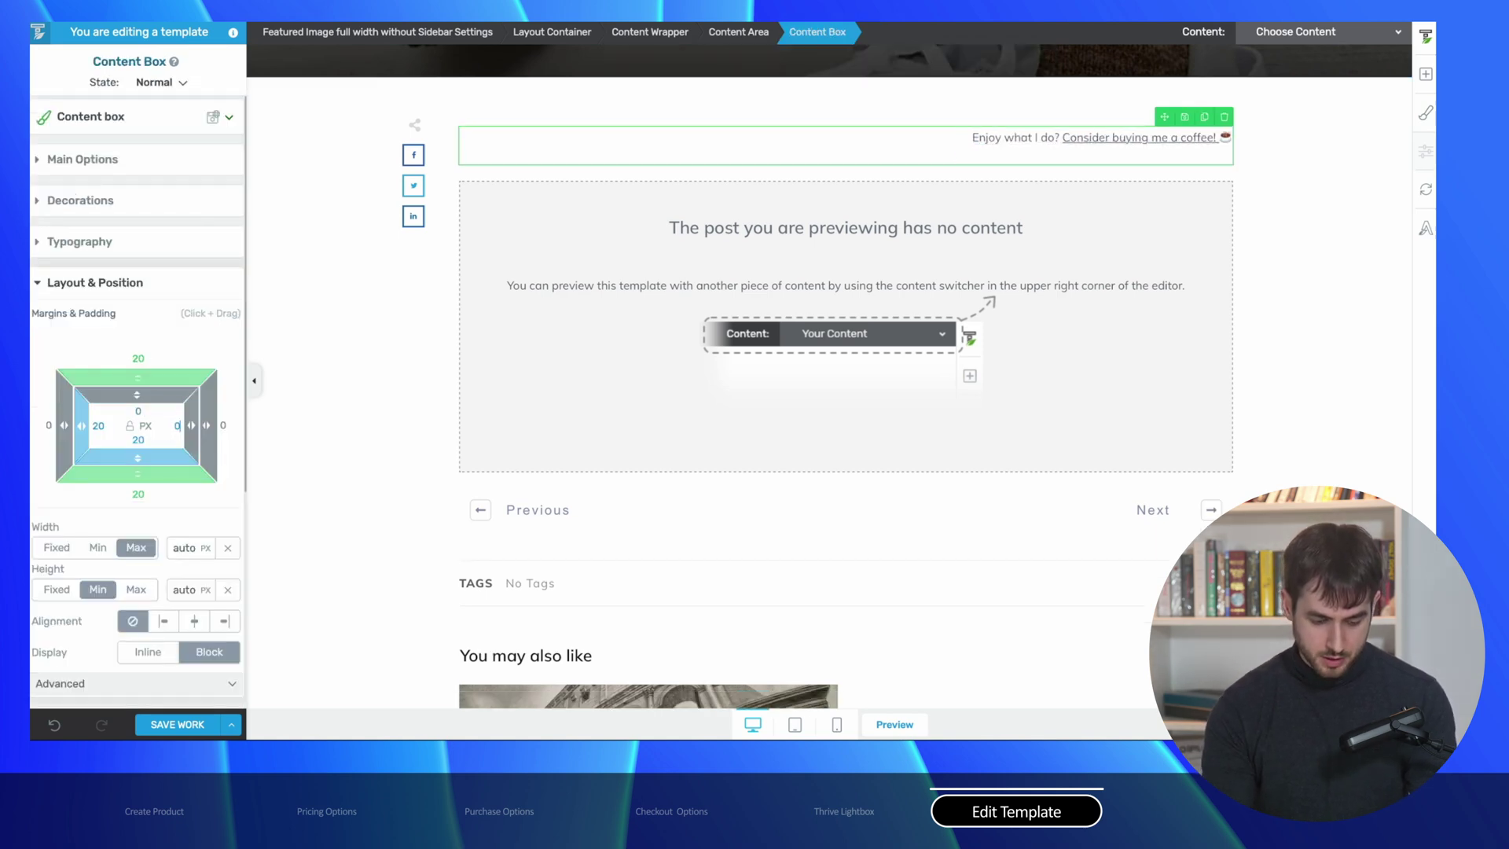
{"action": "key", "text": "Escape"}
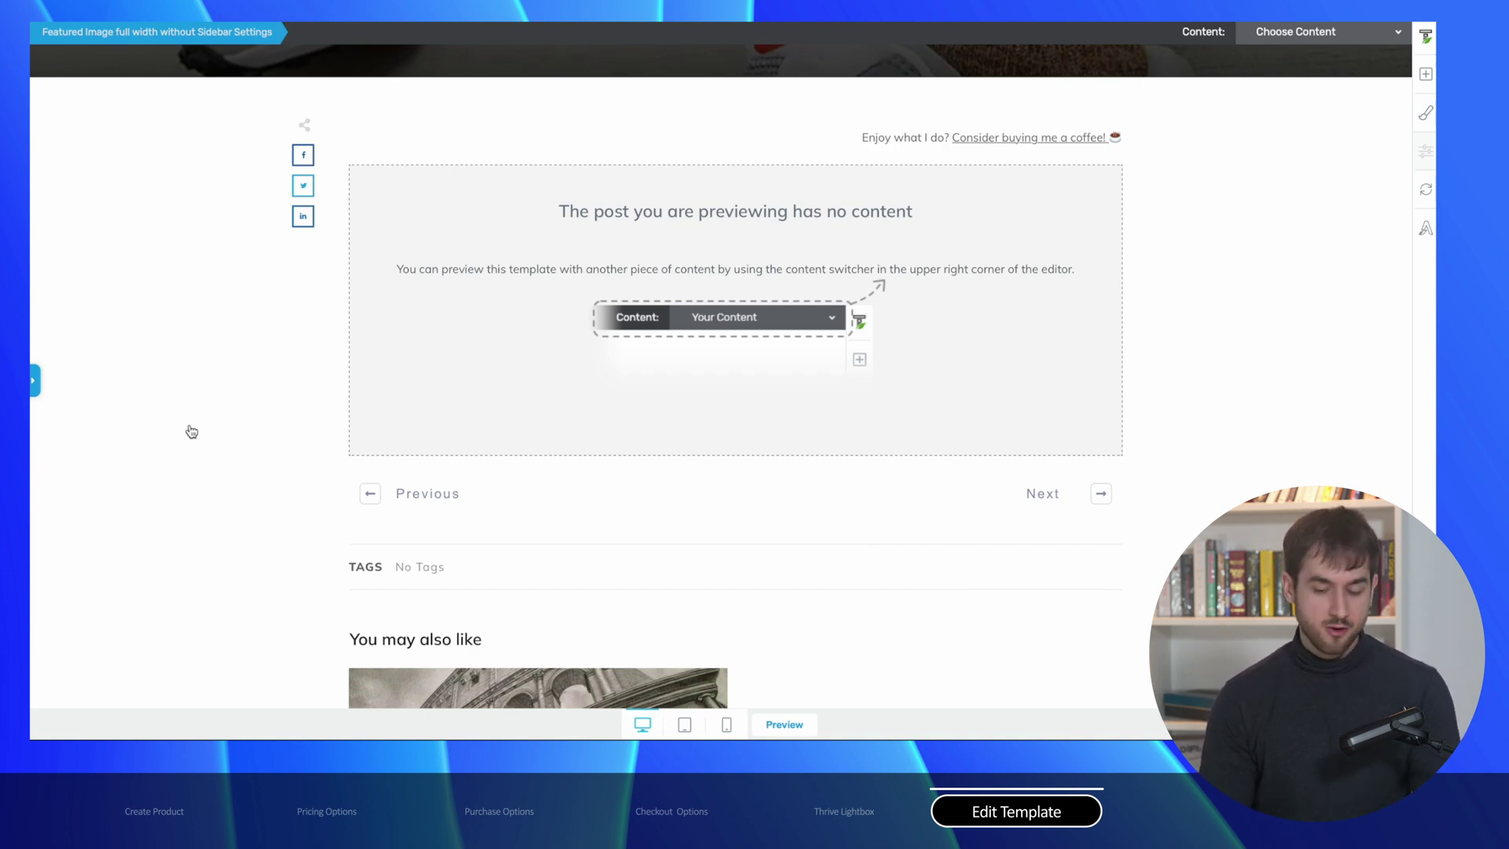
Link the phrase 'Consider buying me a coffee!' to the Tip lightbox
{"action": "left_click", "coordinate": [974, 138]}
{"action": "left_click_drag", "start_coordinate": [1062, 161], "coordinate": [1219, 165]}
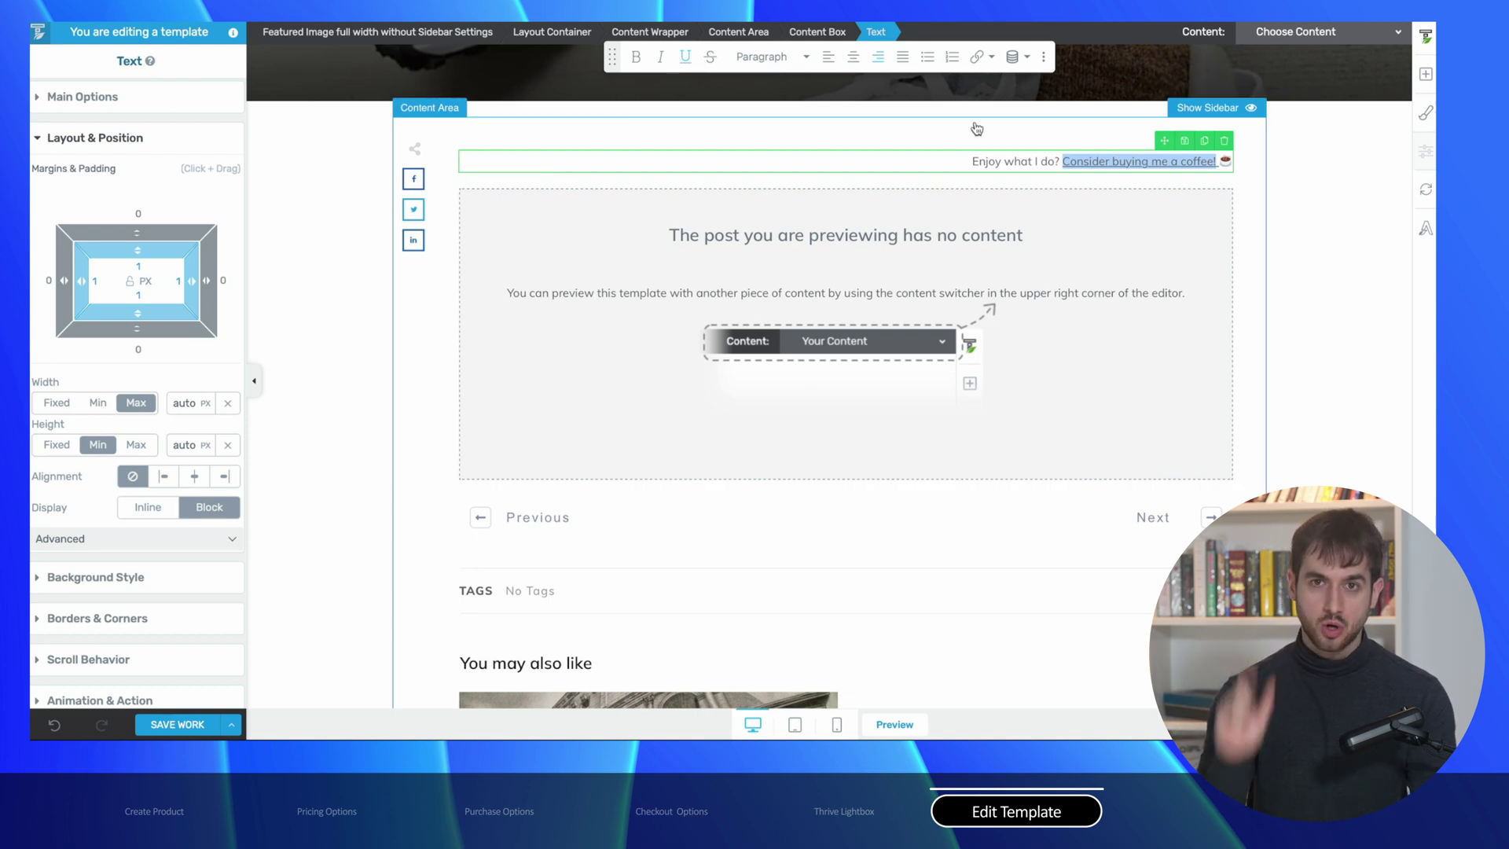
{"action": "left_click", "coordinate": [987, 57]}
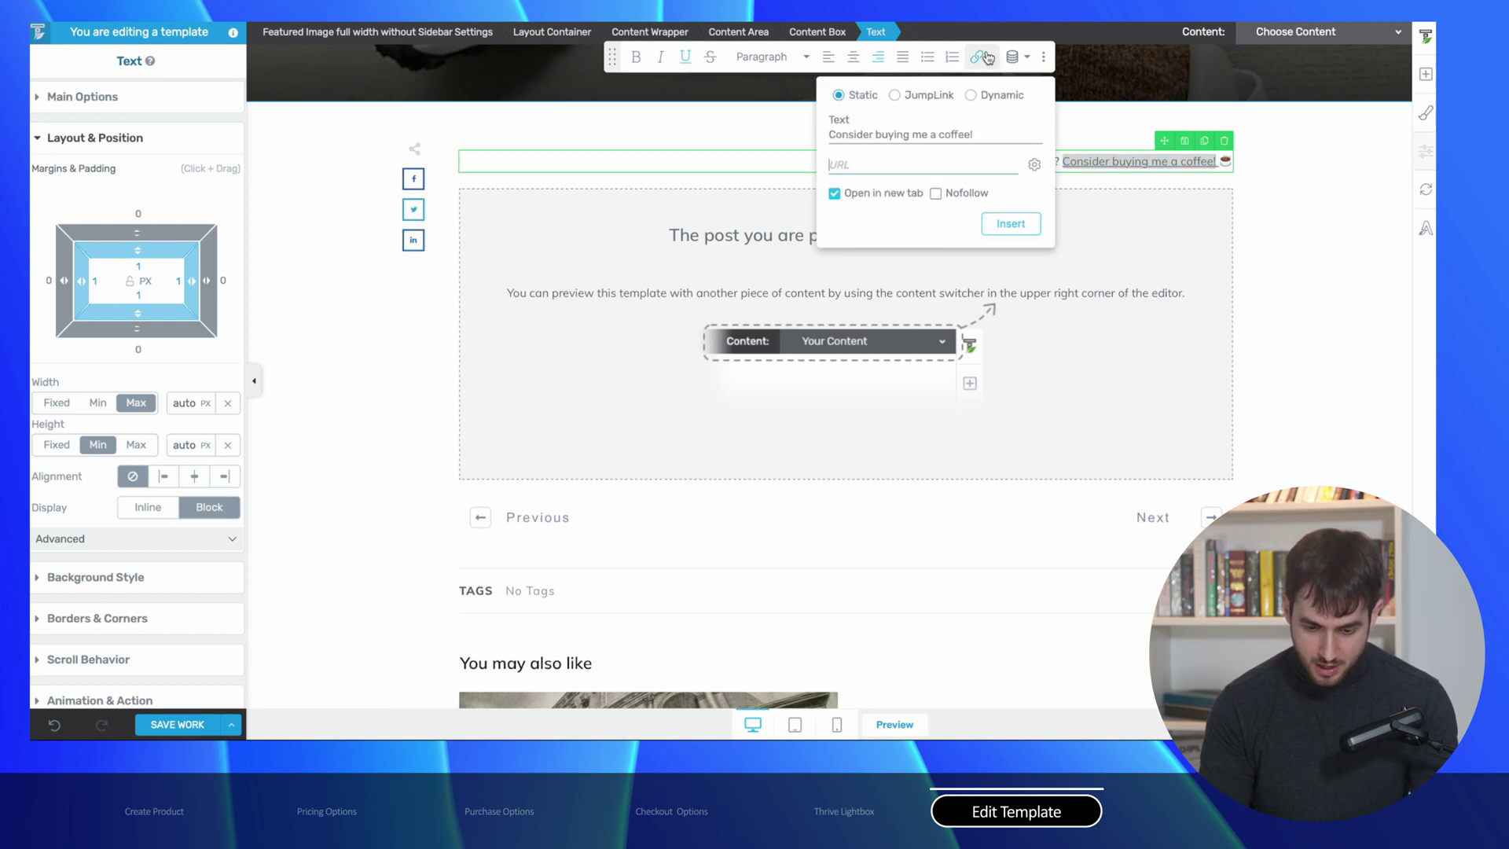
{"action": "left_click", "coordinate": [903, 170]}
{"action": "type", "text": "tip"}
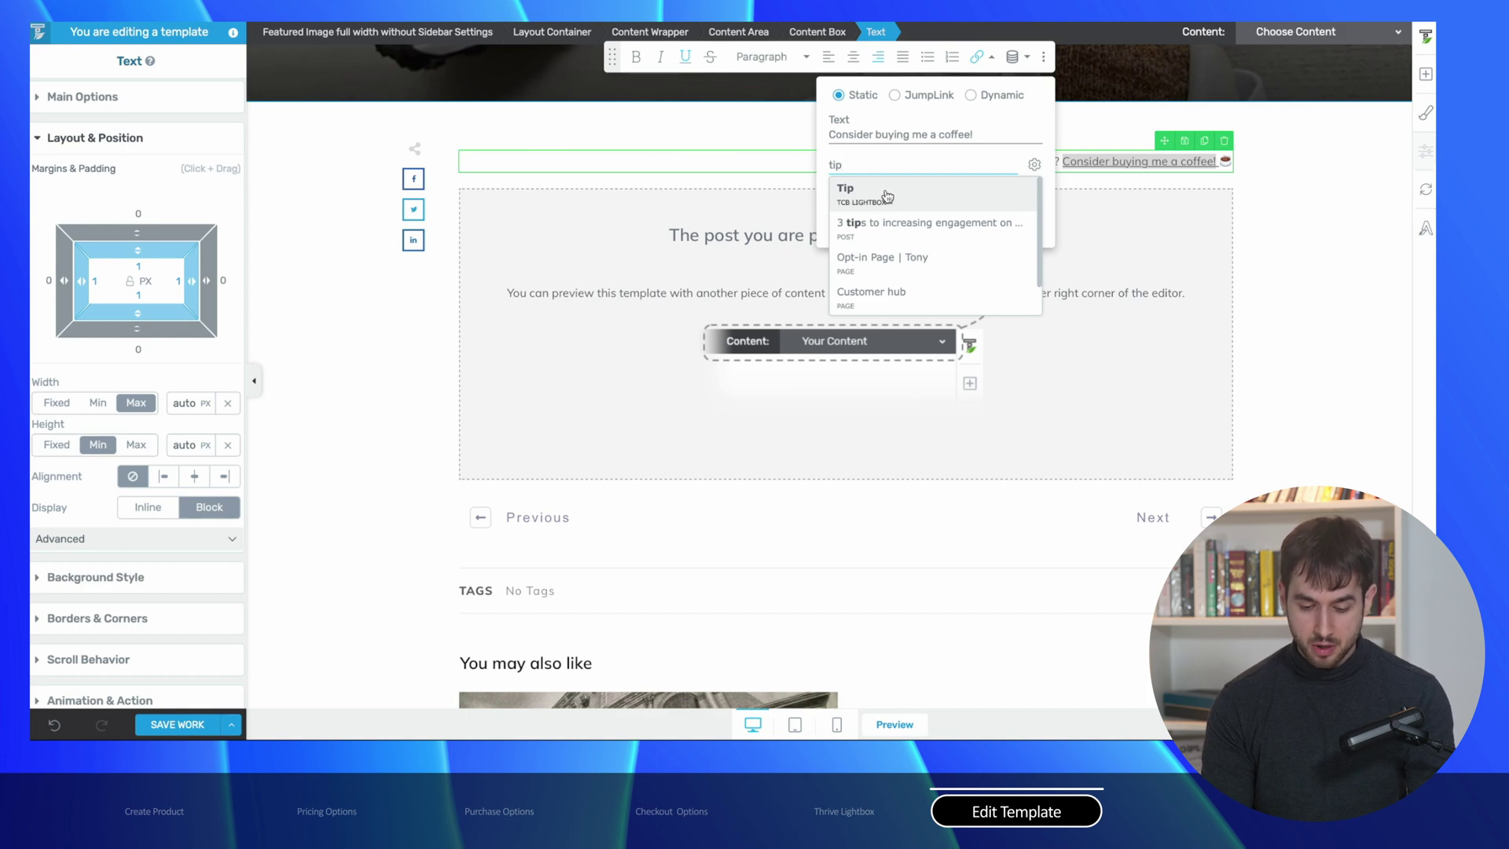
{"action": "left_click", "coordinate": [887, 195]}
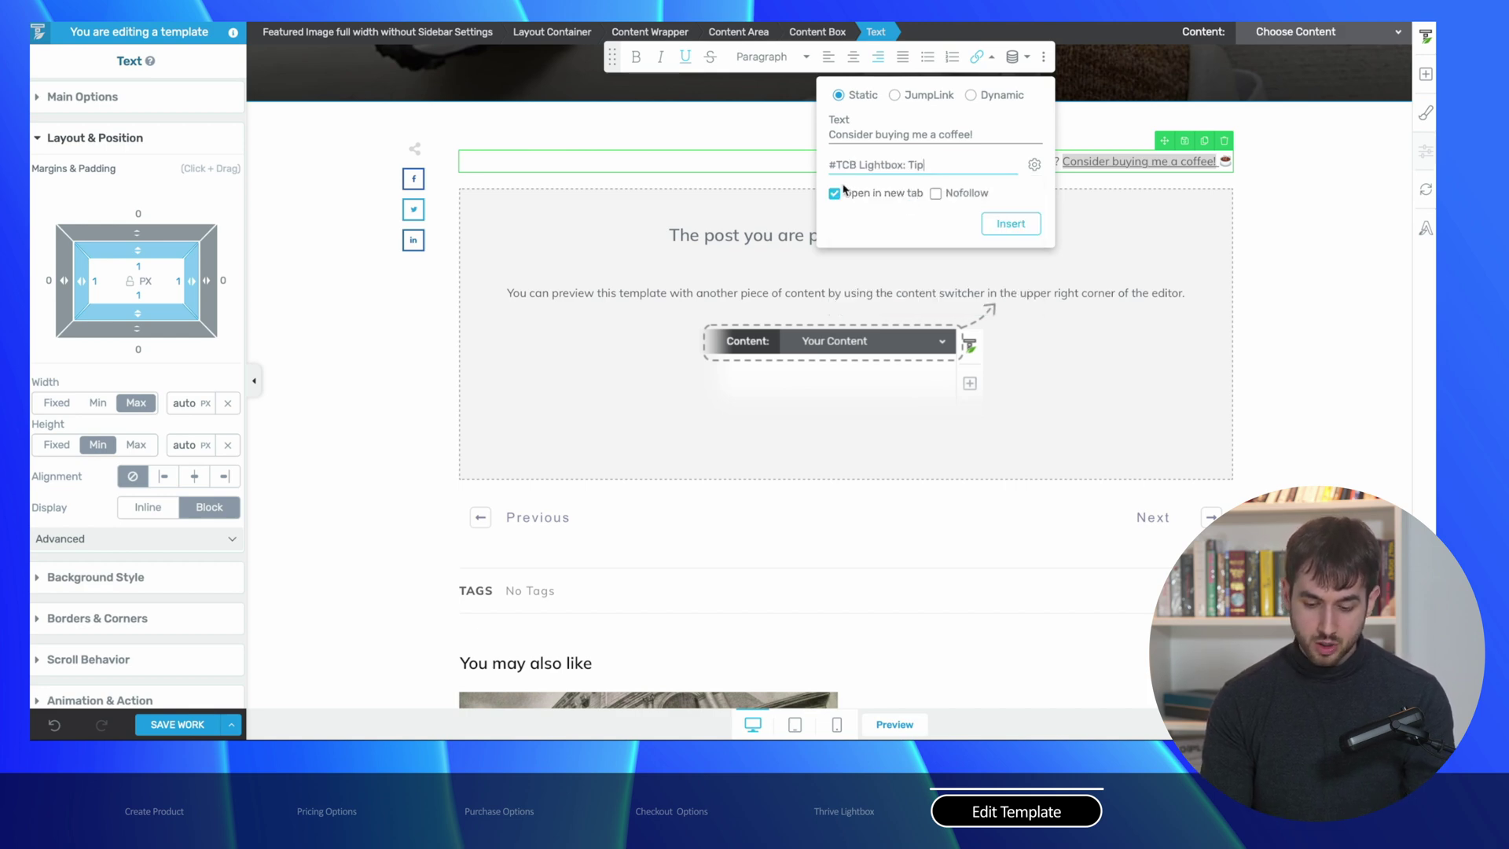
{"action": "left_click", "coordinate": [1003, 226]}
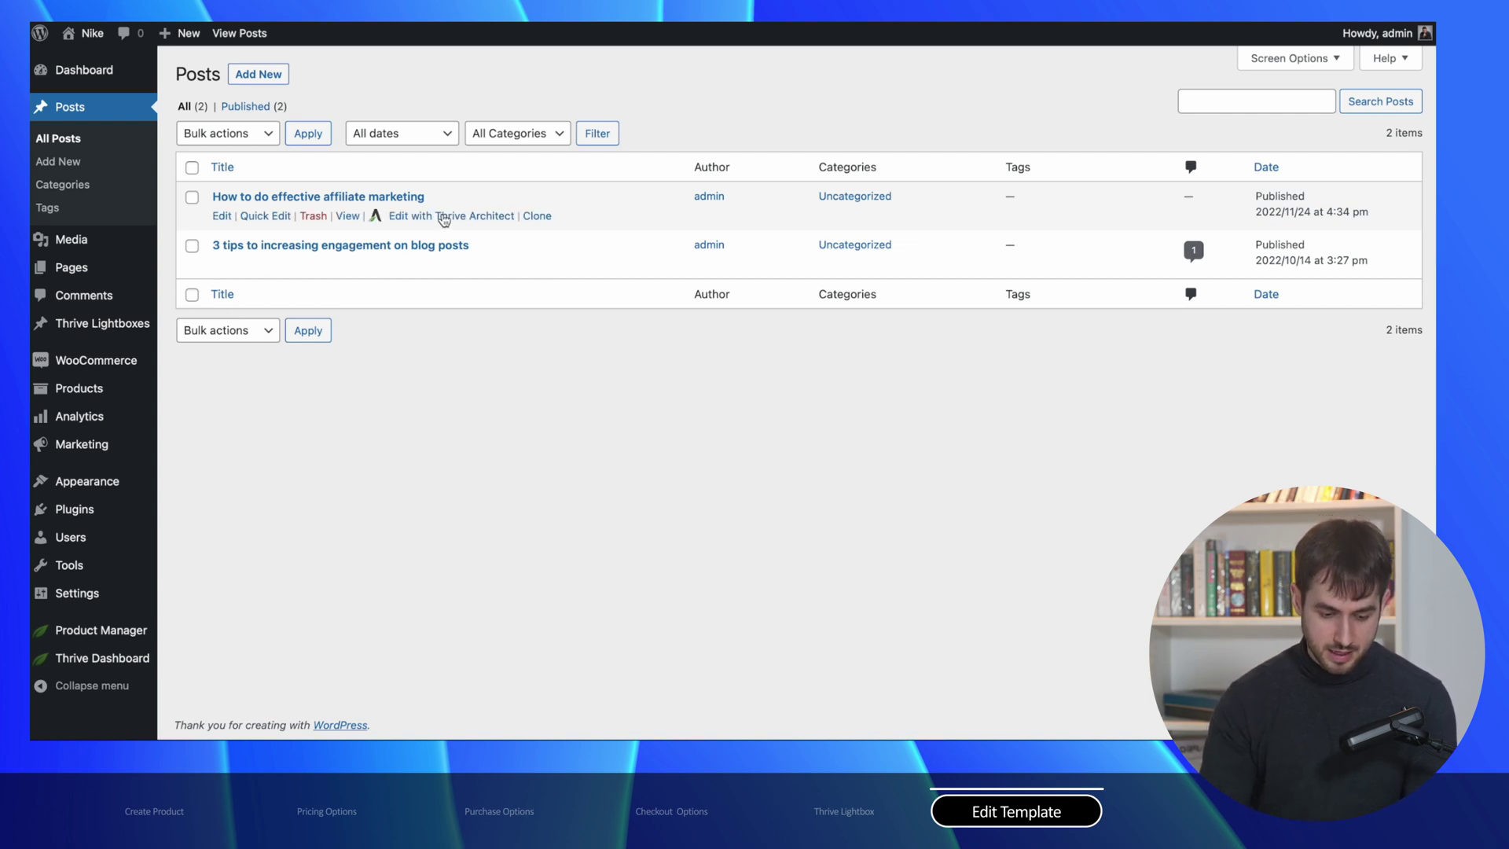
In the affiliate marketing post, add a Background Section and Content Box with a pasted lorem ipsum paragraph
{"action": "left_click", "coordinate": [437, 217]}
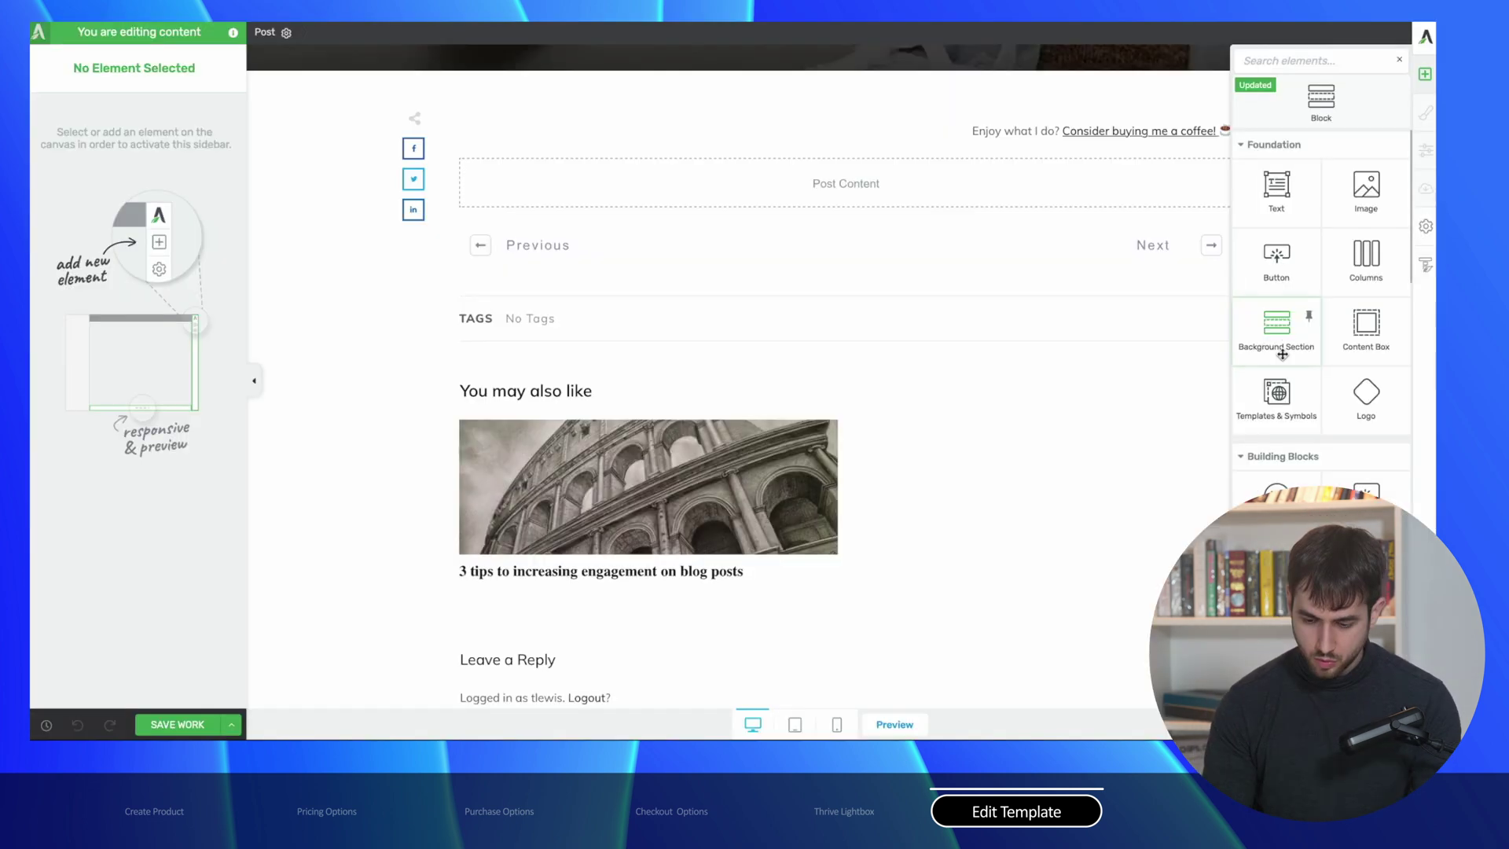
{"action": "left_click", "coordinate": [1282, 354]}
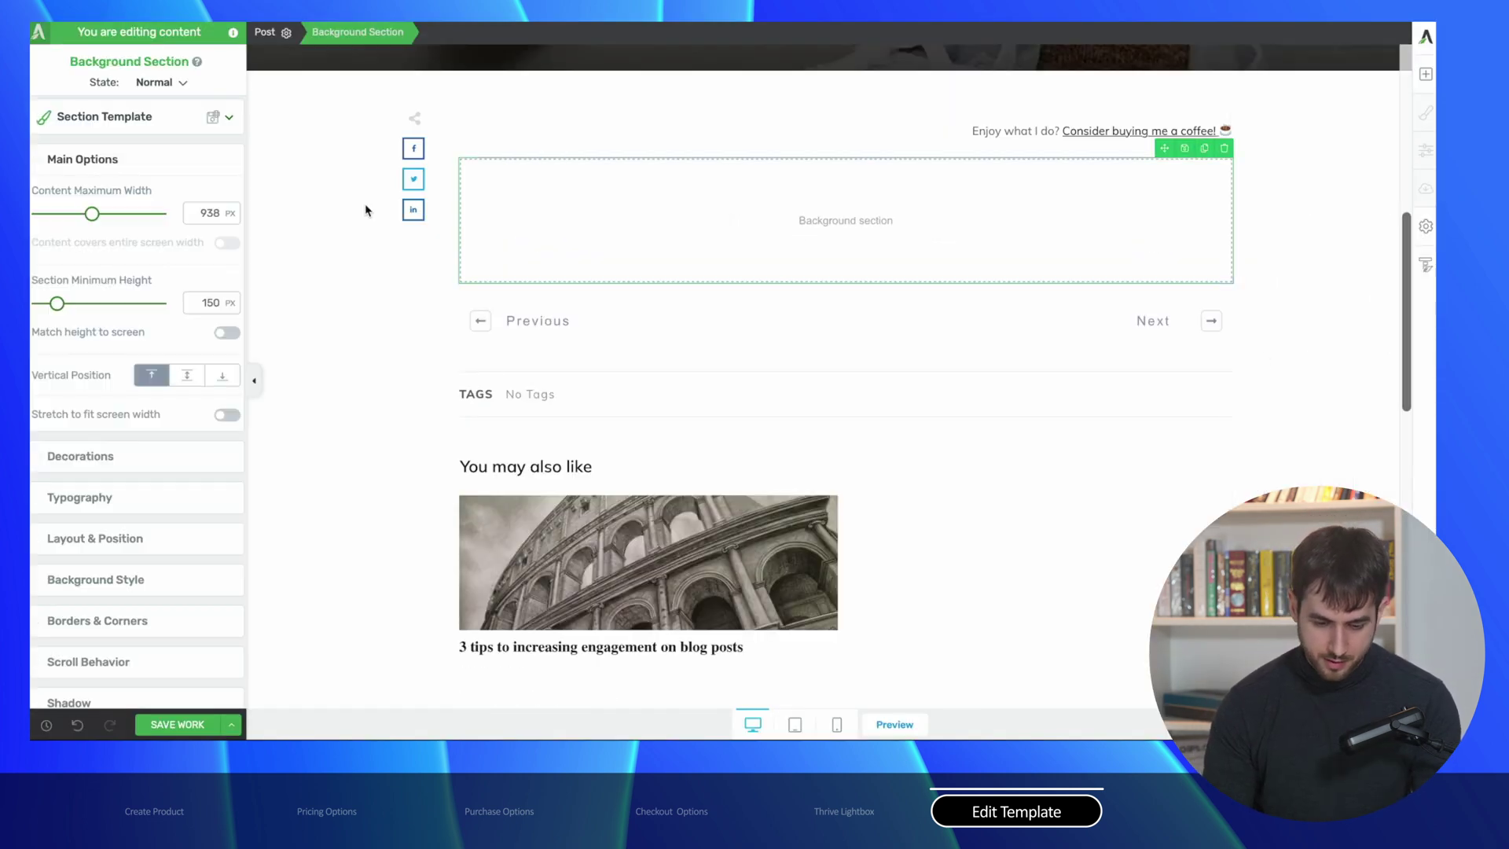
{"action": "left_click", "coordinate": [1425, 74]}
{"action": "left_click_drag", "start_coordinate": [1360, 322], "coordinate": [966, 228]}
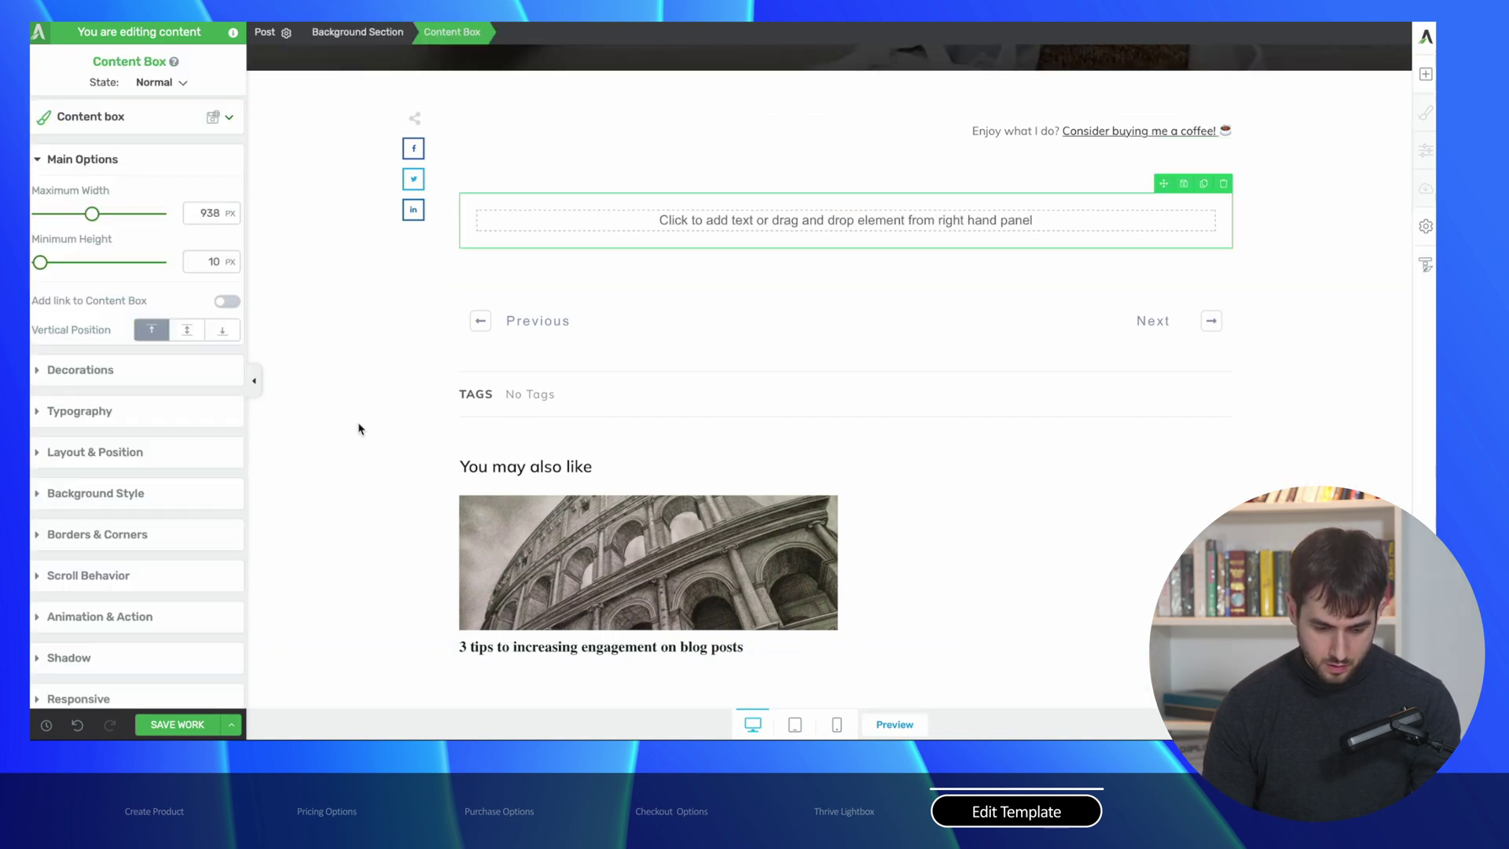
{"action": "left_click", "coordinate": [981, 223]}
{"action": "key", "text": "ctrl+v"}
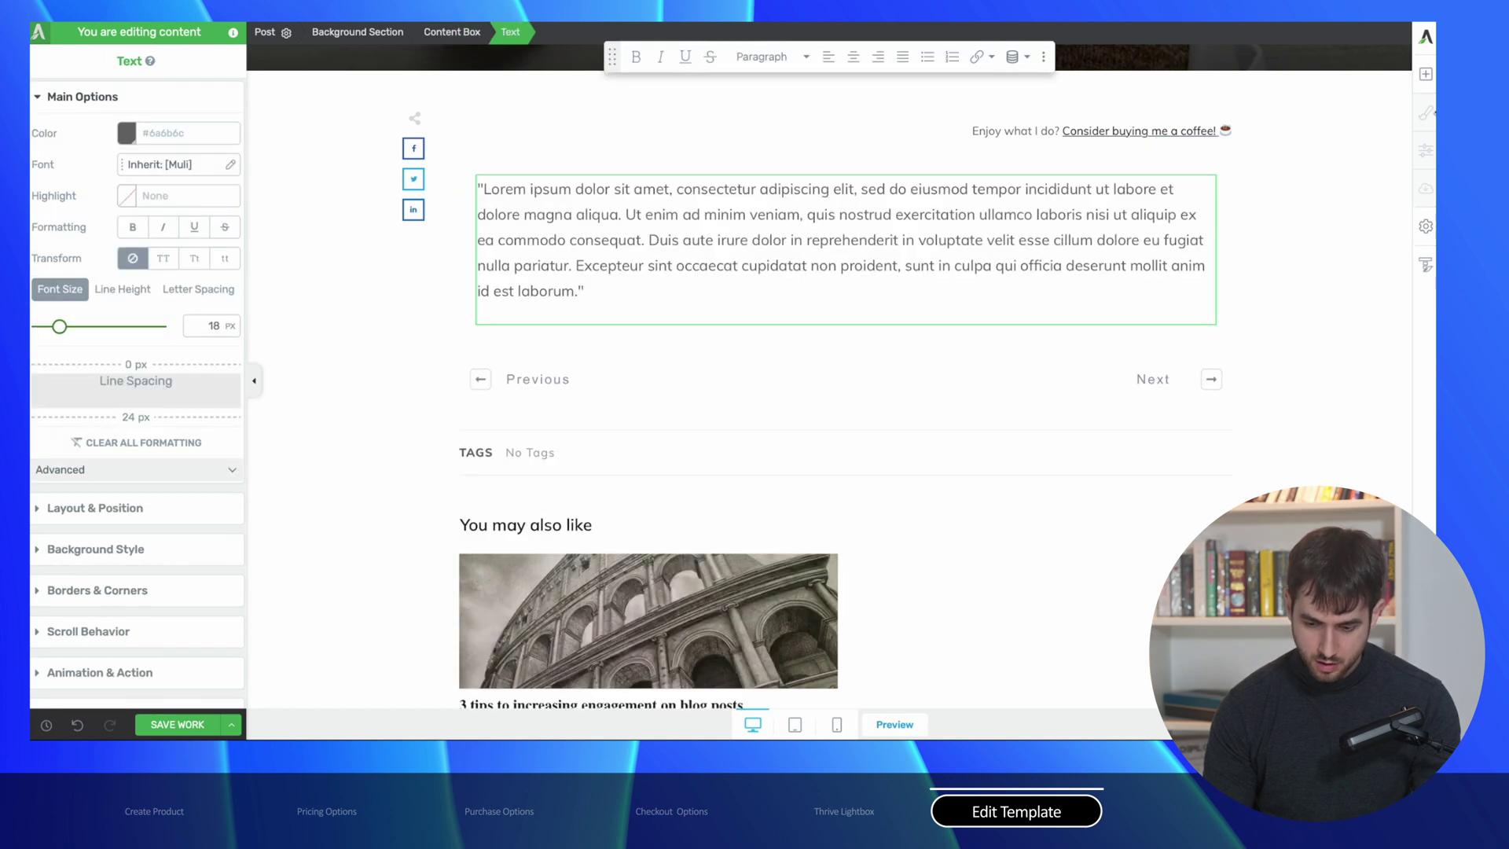
Add an equal two-column Columns element below the paragraph
{"action": "left_click", "coordinate": [1425, 74]}
{"action": "type", "text": "col"}
{"action": "mouse_move", "coordinate": [1277, 150]}
{"action": "left_mouse_down"}
{"action": "mouse_move", "coordinate": [972, 285]}
{"action": "mouse_move", "coordinate": [975, 306]}
{"action": "left_mouse_up"}
{"action": "left_click", "coordinate": [768, 369]}
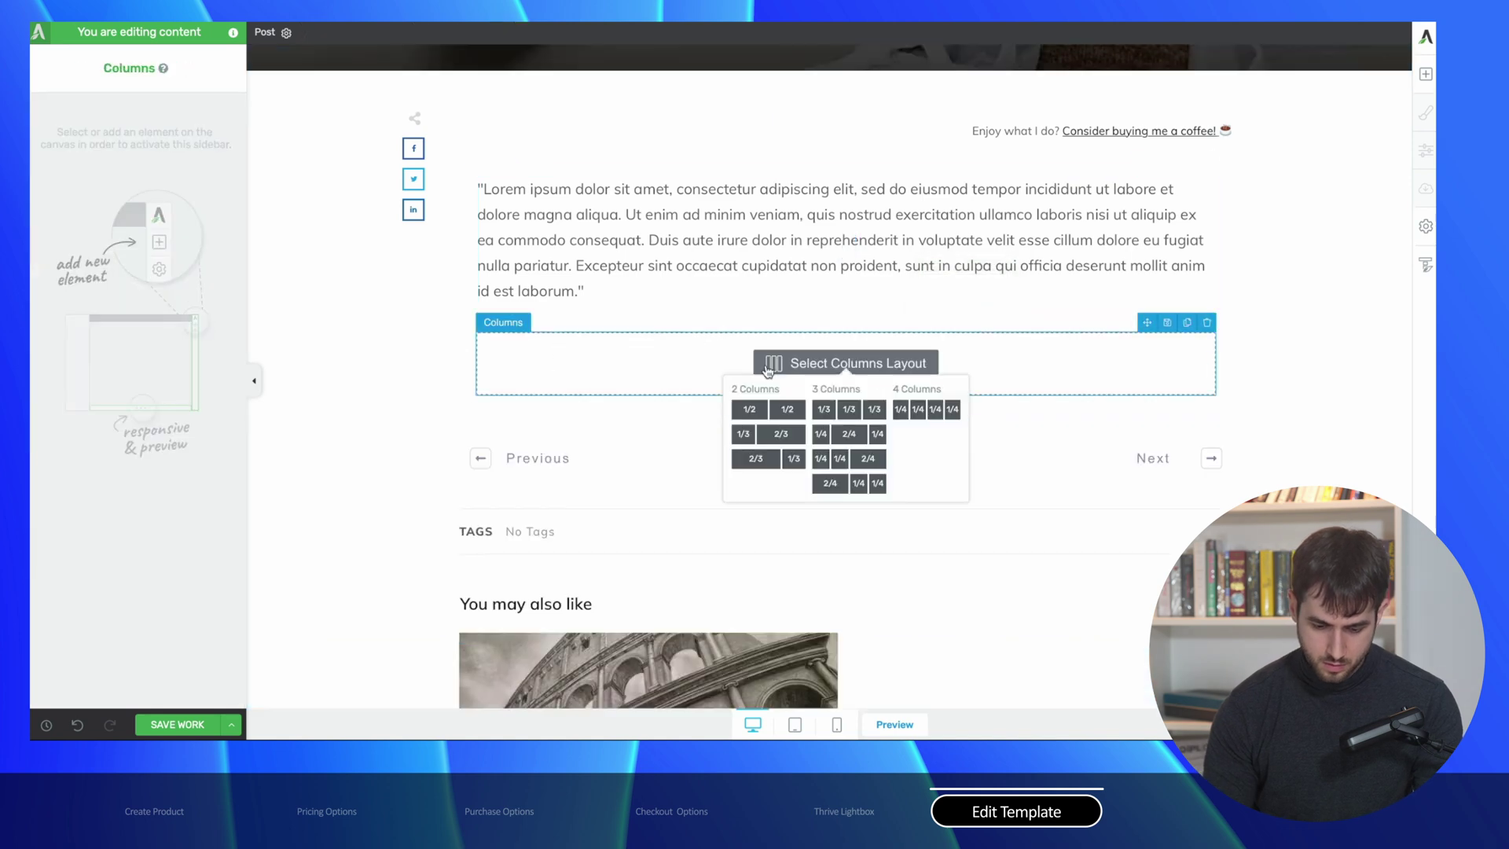
{"action": "left_click", "coordinate": [766, 413]}
Fill the columns with lorem ipsum text elements
{"action": "left_click", "coordinate": [1426, 74]}
{"action": "mouse_move", "coordinate": [1277, 190]}
{"action": "left_mouse_down"}
{"action": "mouse_move", "coordinate": [741, 336]}
{"action": "mouse_move", "coordinate": [748, 387]}
{"action": "left_mouse_up"}
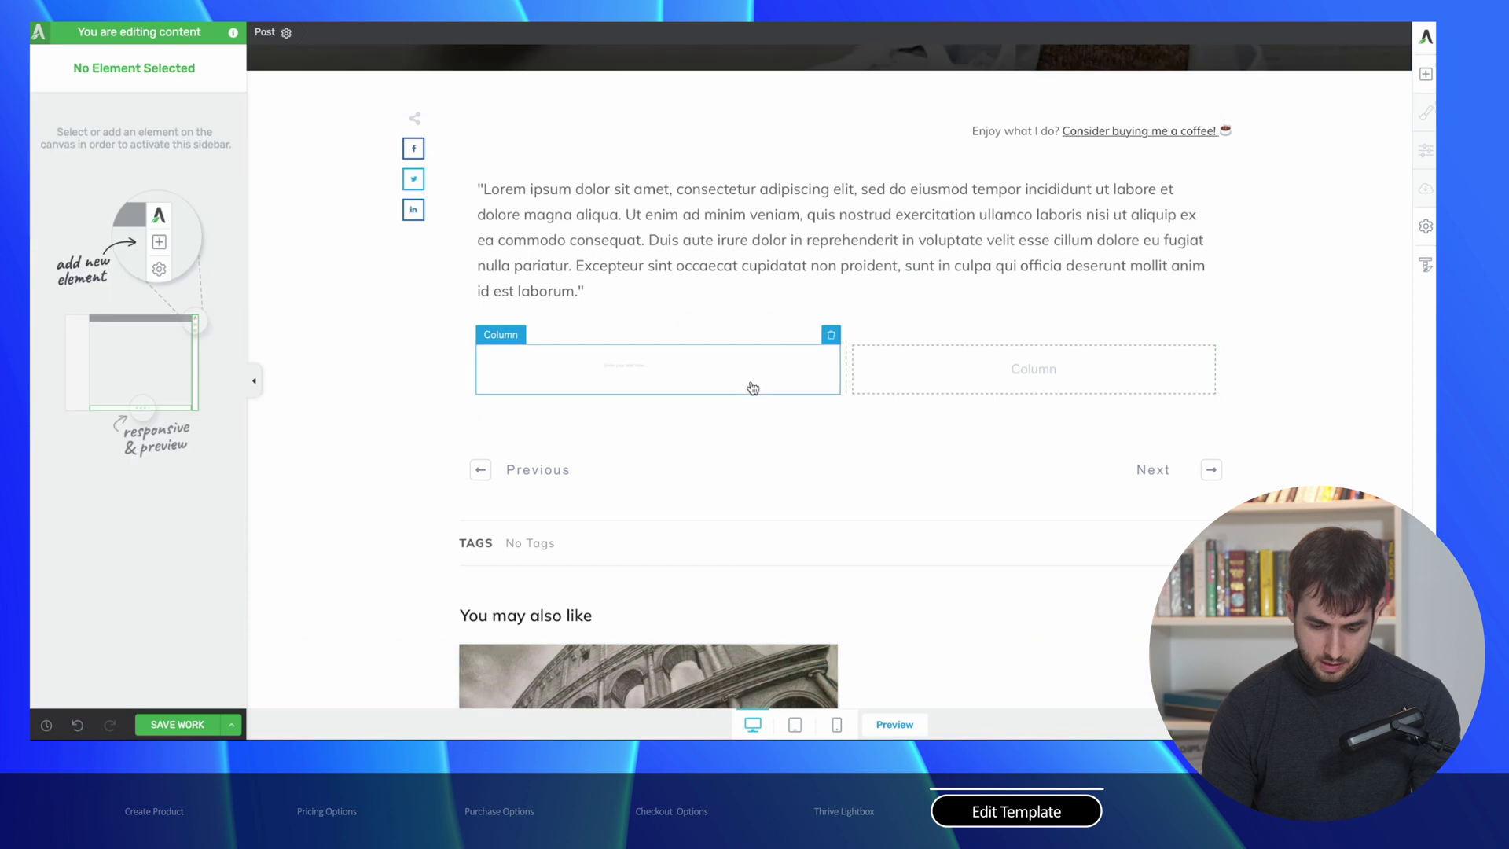
{"action": "key", "text": "ctrl+v"}
{"action": "left_click", "coordinate": [941, 509]}
{"action": "left_click", "coordinate": [814, 446]}
{"action": "left_click_drag", "start_coordinate": [776, 337], "coordinate": [936, 437]}
{"action": "scroll", "coordinate": [939, 438], "scroll_direction": "down", "scroll_amount": 2}
{"action": "scroll", "coordinate": [940, 440], "scroll_direction": "up", "scroll_amount": 4}
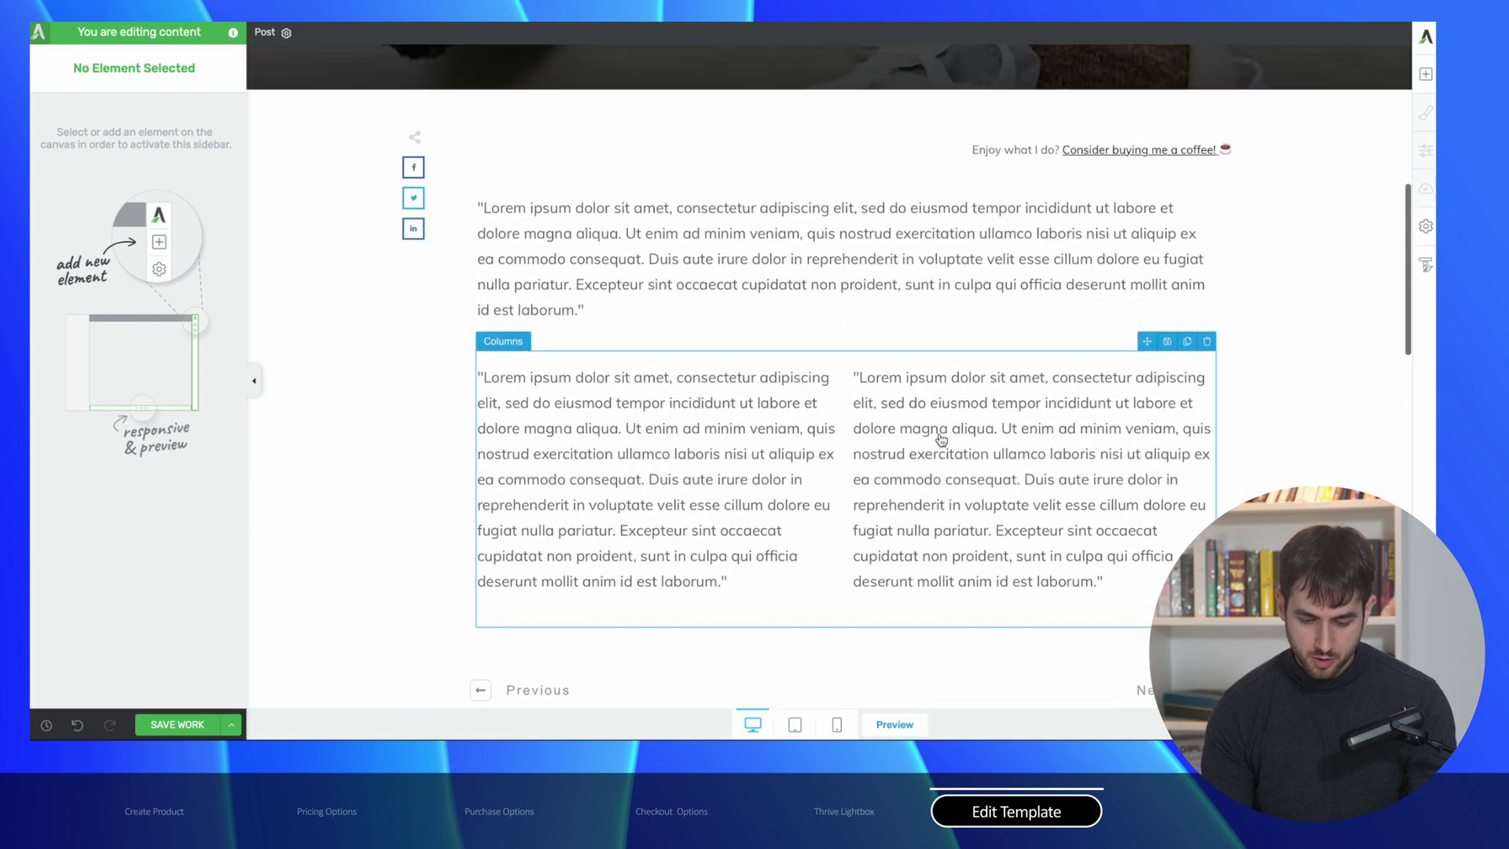
{"action": "scroll", "coordinate": [941, 440], "scroll_direction": "down", "scroll_amount": 5}
Save the post changes in Thrive Architect
{"action": "key", "text": "ctrl+s"}
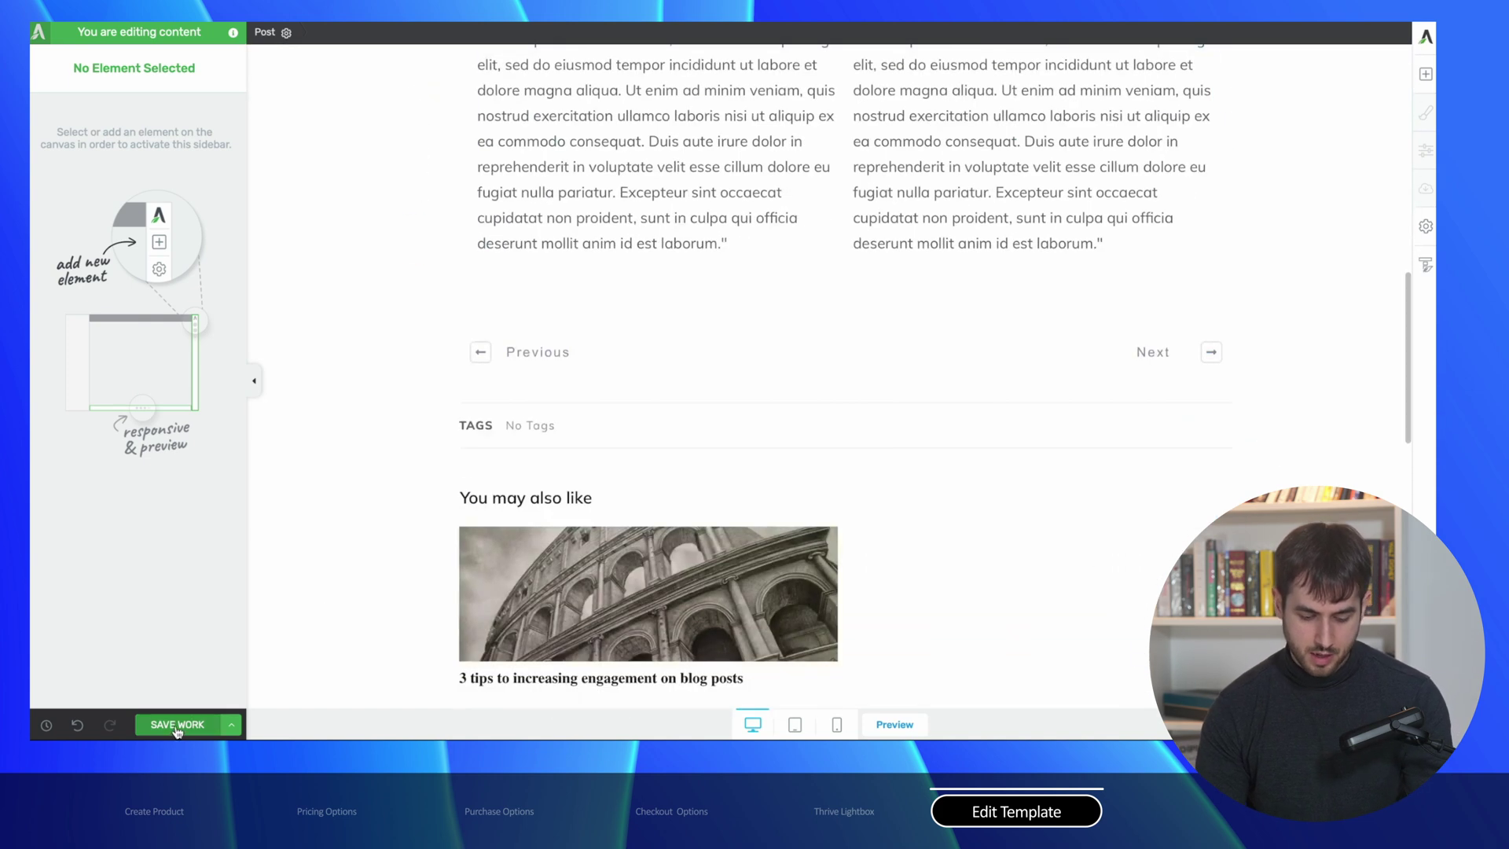
{"action": "scroll", "coordinate": [849, 269], "scroll_direction": "up", "scroll_amount": 4}
{"action": "scroll", "coordinate": [850, 268], "scroll_direction": "up", "scroll_amount": 1}
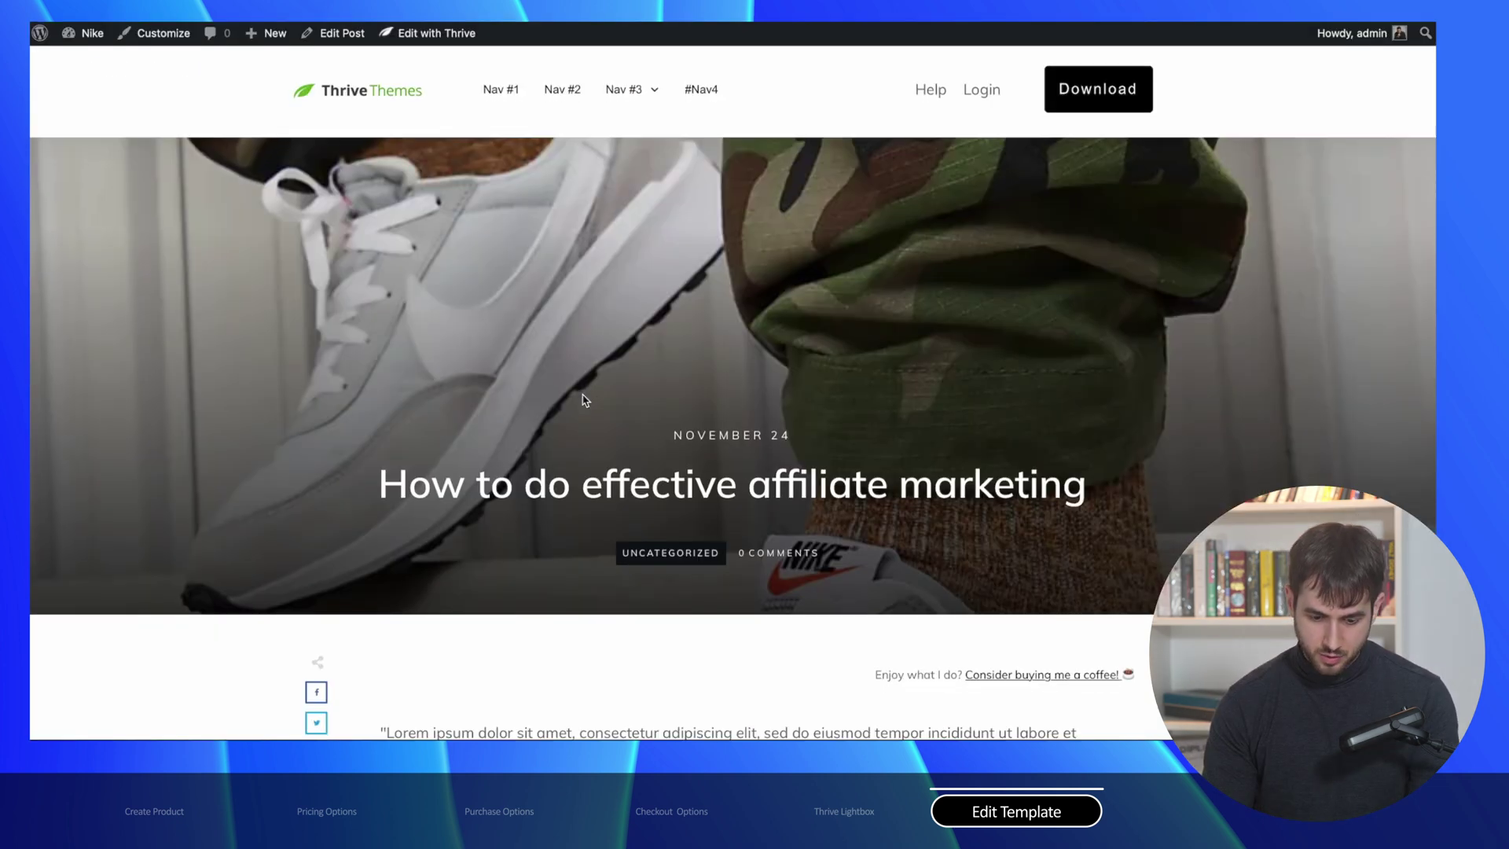
On the live post, open the coffee checkout lightbox and set the price to $20
{"action": "scroll", "coordinate": [583, 401], "scroll_direction": "down", "scroll_amount": 3}
{"action": "scroll", "coordinate": [582, 401], "scroll_direction": "down", "scroll_amount": 5}
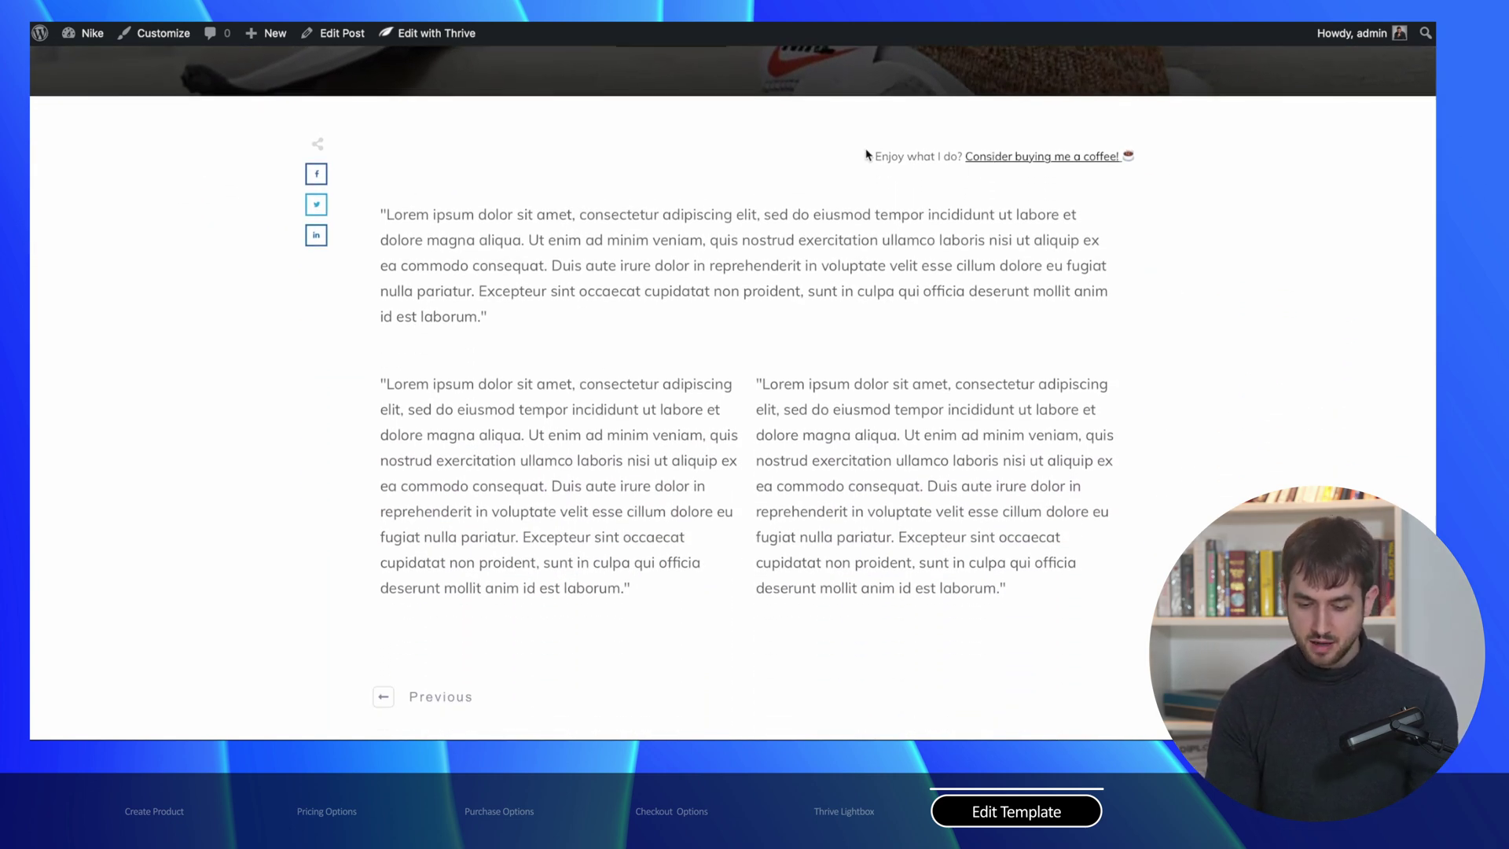
{"action": "left_click", "coordinate": [1035, 160]}
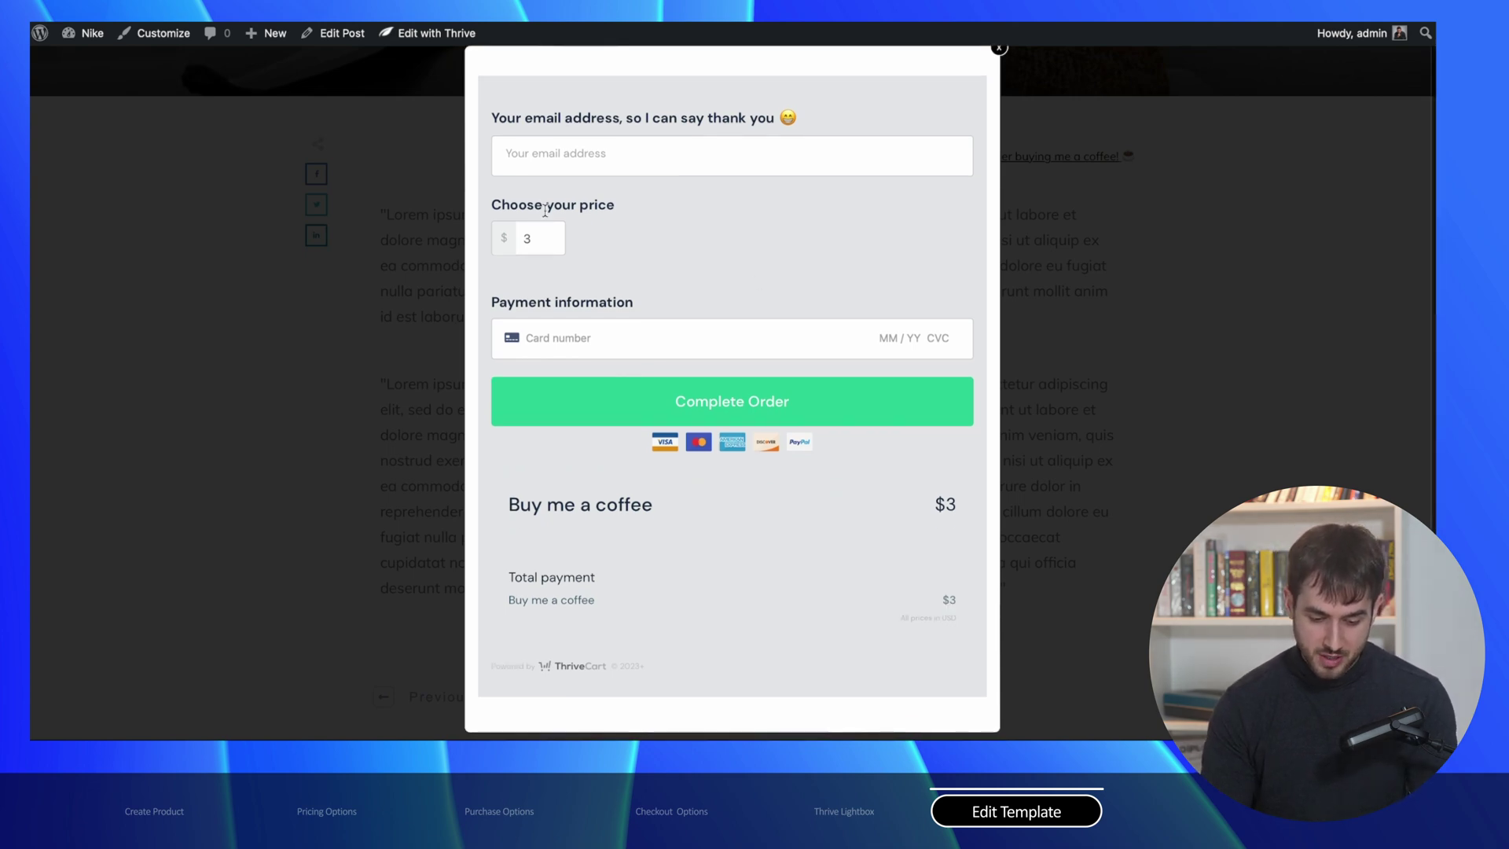
{"action": "double_click", "coordinate": [541, 240]}
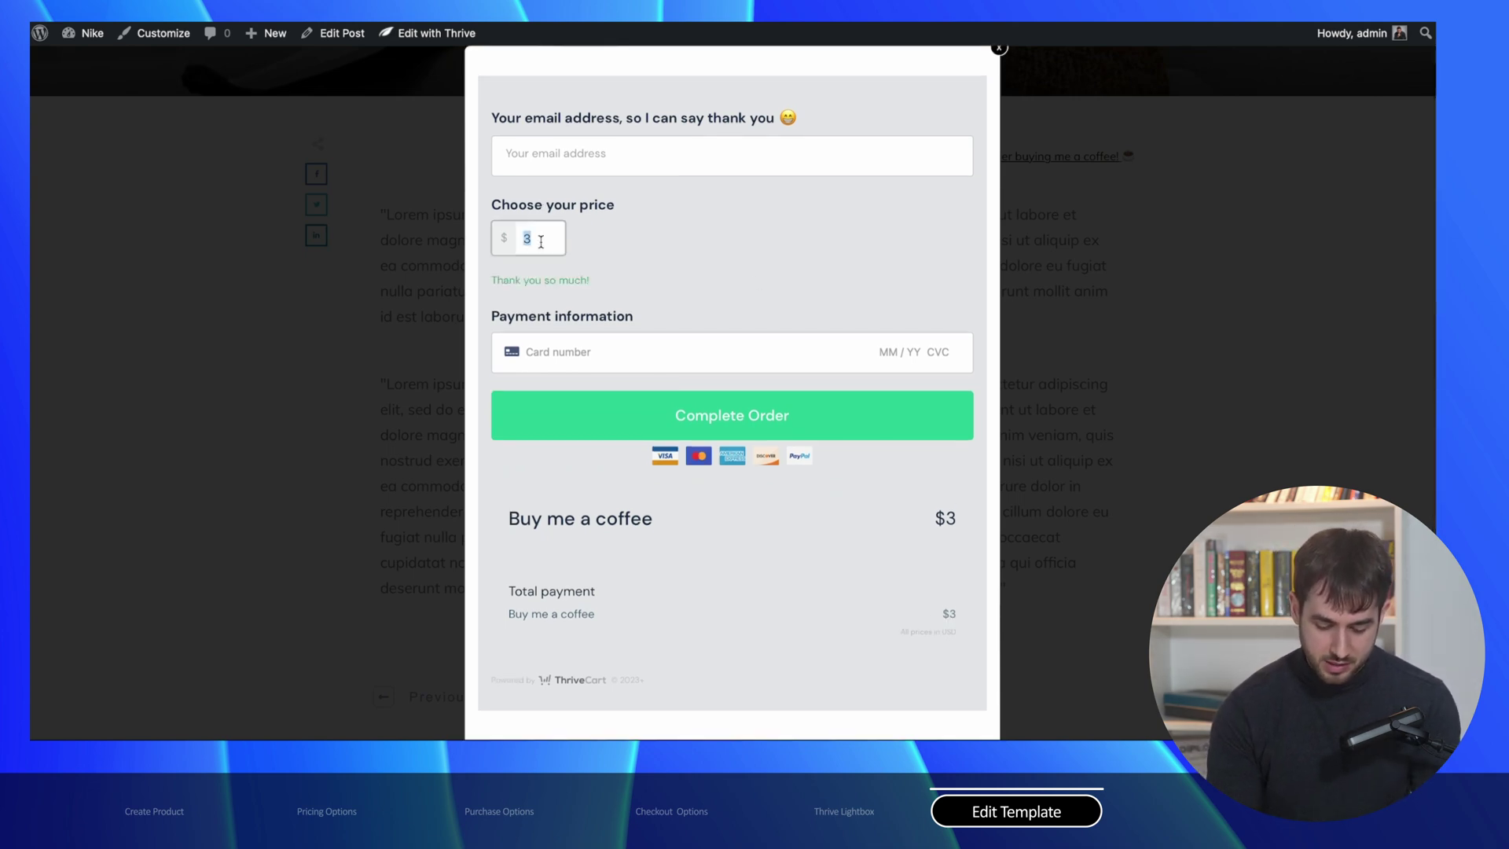
{"action": "type", "text": "20"}
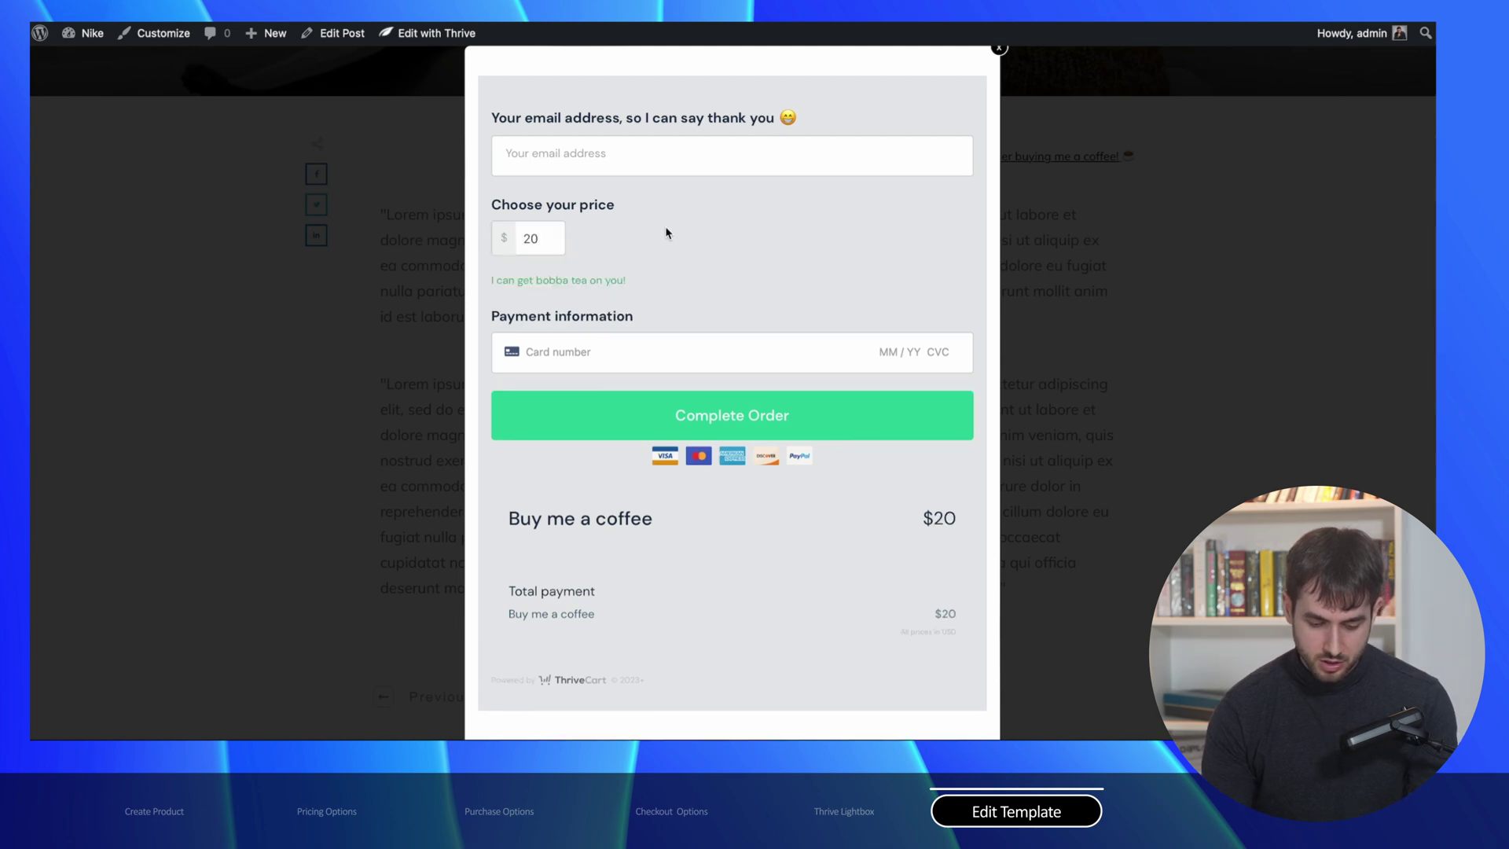